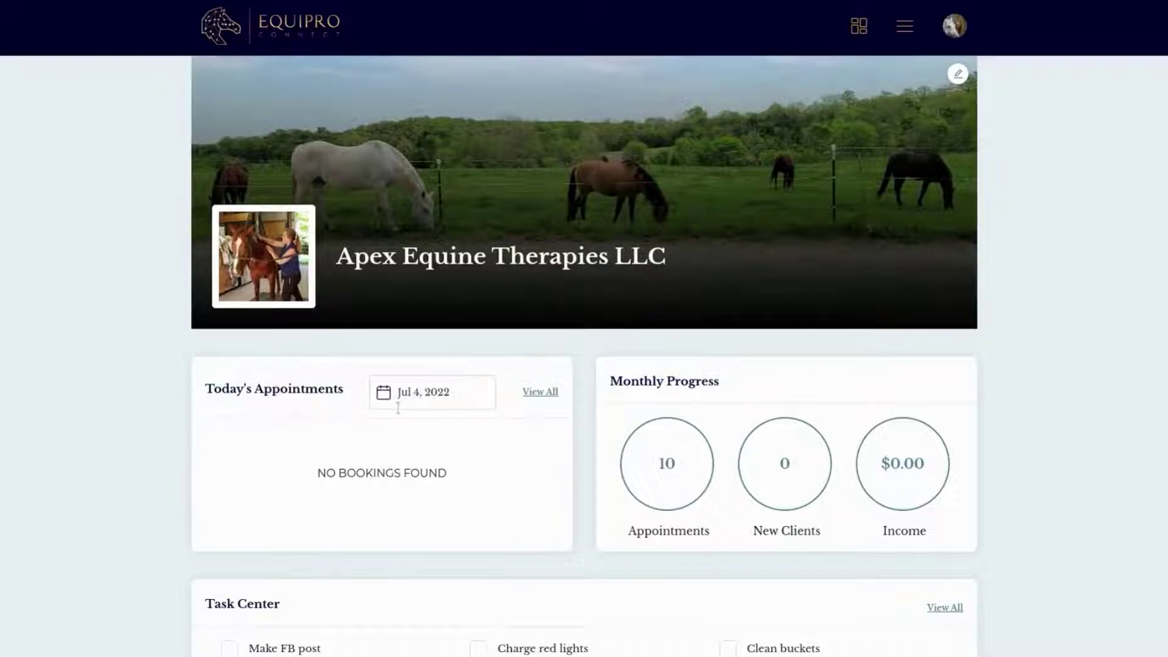
- From the calendar, open the details of Lady's Wed, Jul 6, 10:00 AM Equine Massage appointment
left_click(905, 28)
left_click(283, 136)
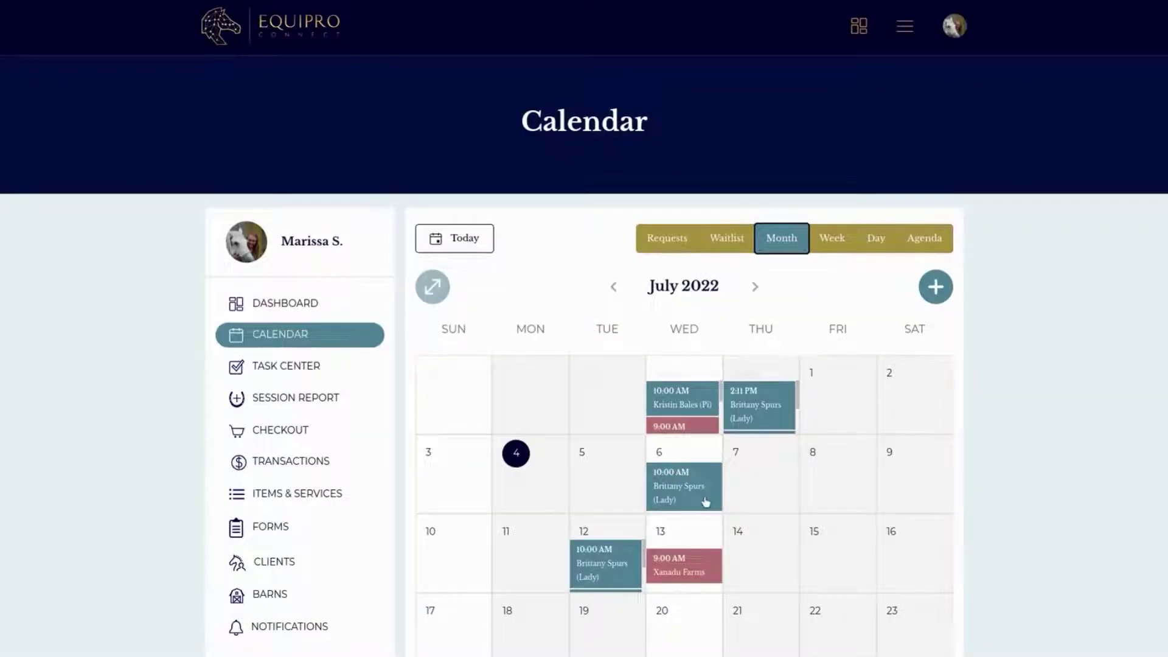
left_click(706, 503)
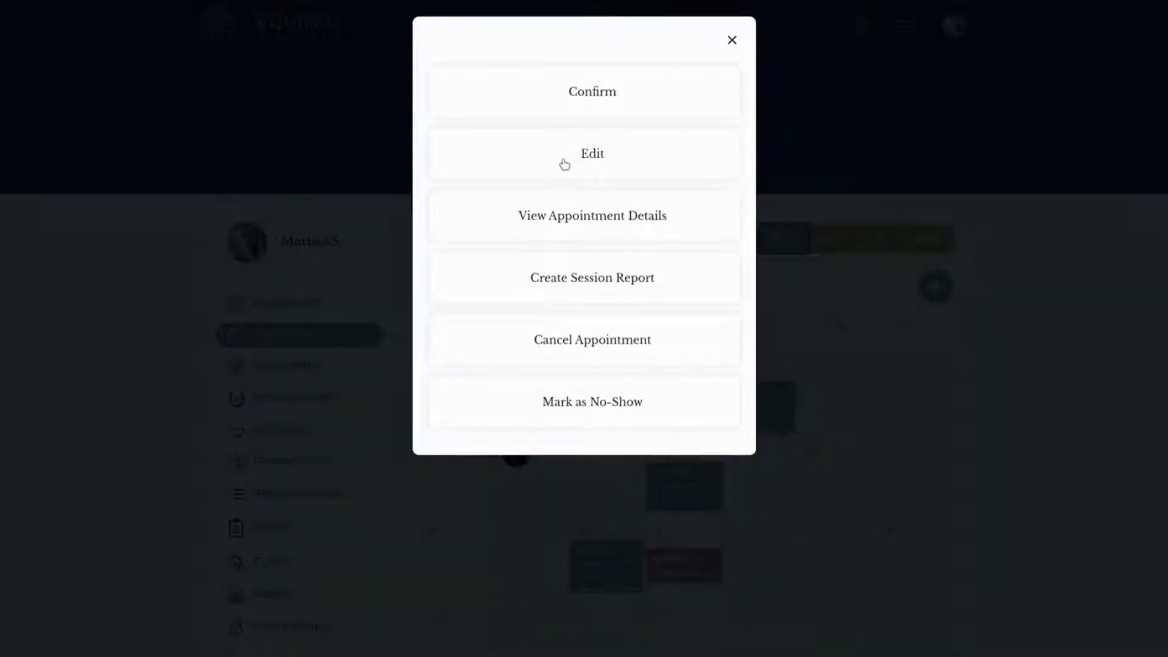
left_click(576, 217)
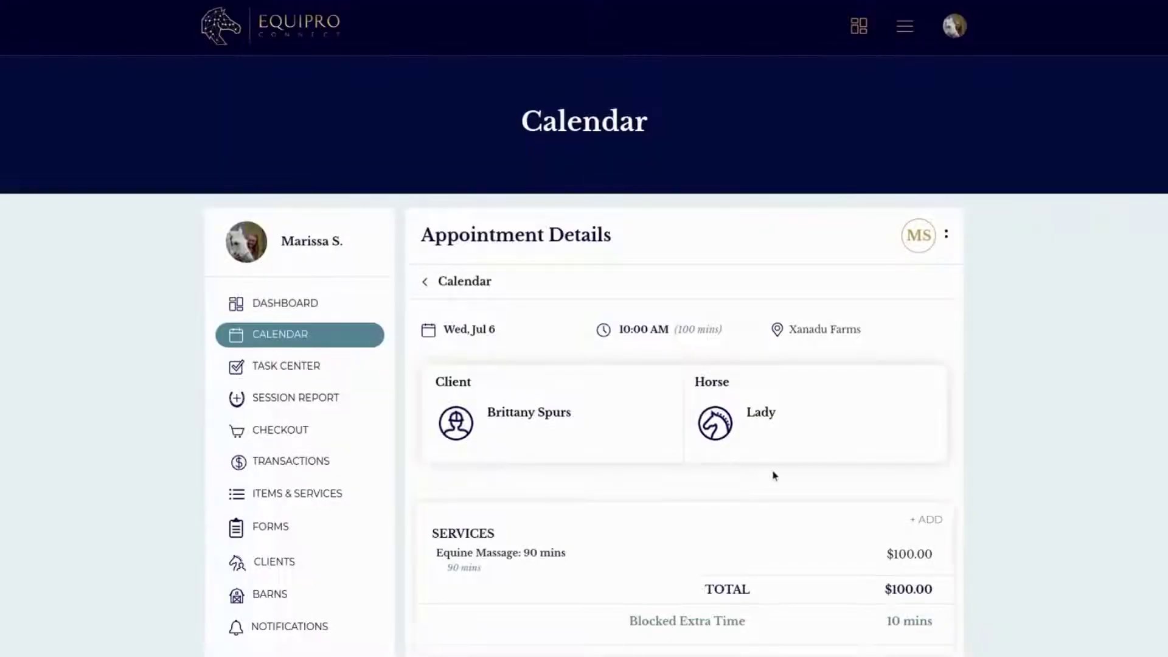
scroll(775, 475, "down", 4)
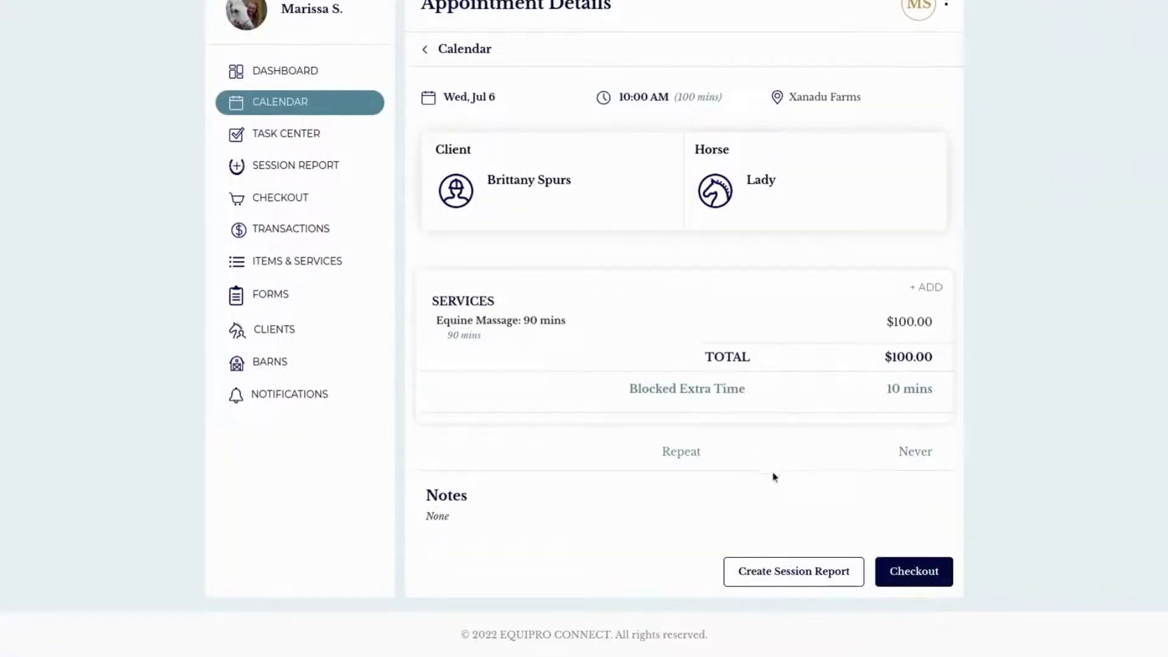
- Begin an Equine Bodywork Report for Lady's appointment and open its Subjective section
left_click(785, 569)
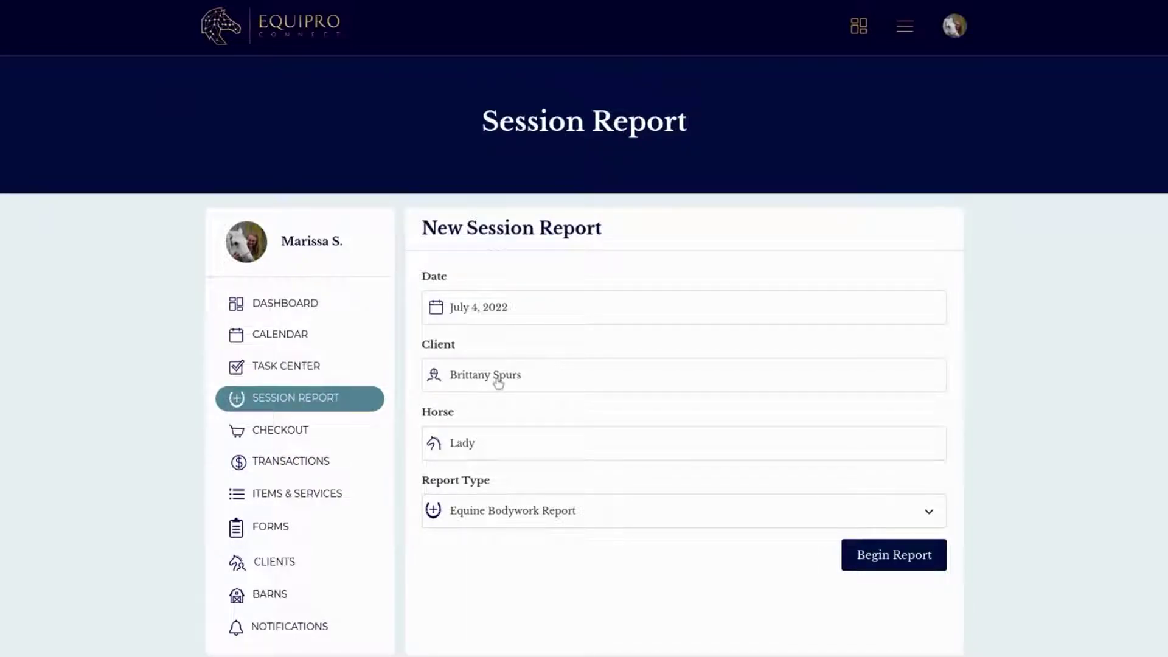
left_click(895, 564)
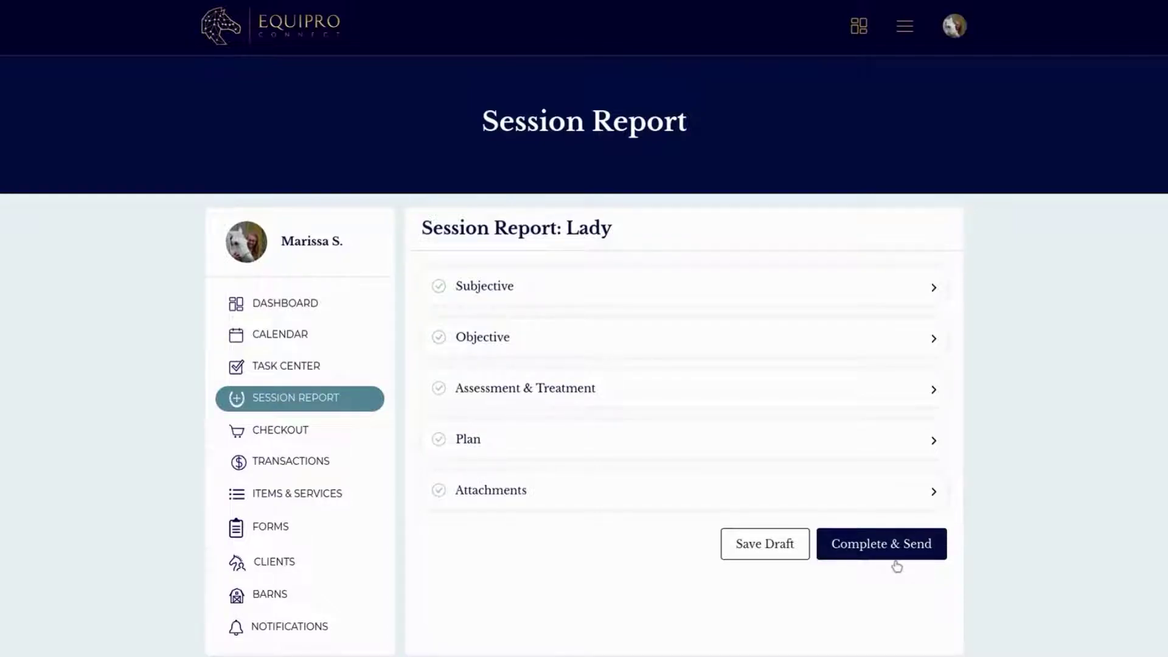
left_click(664, 290)
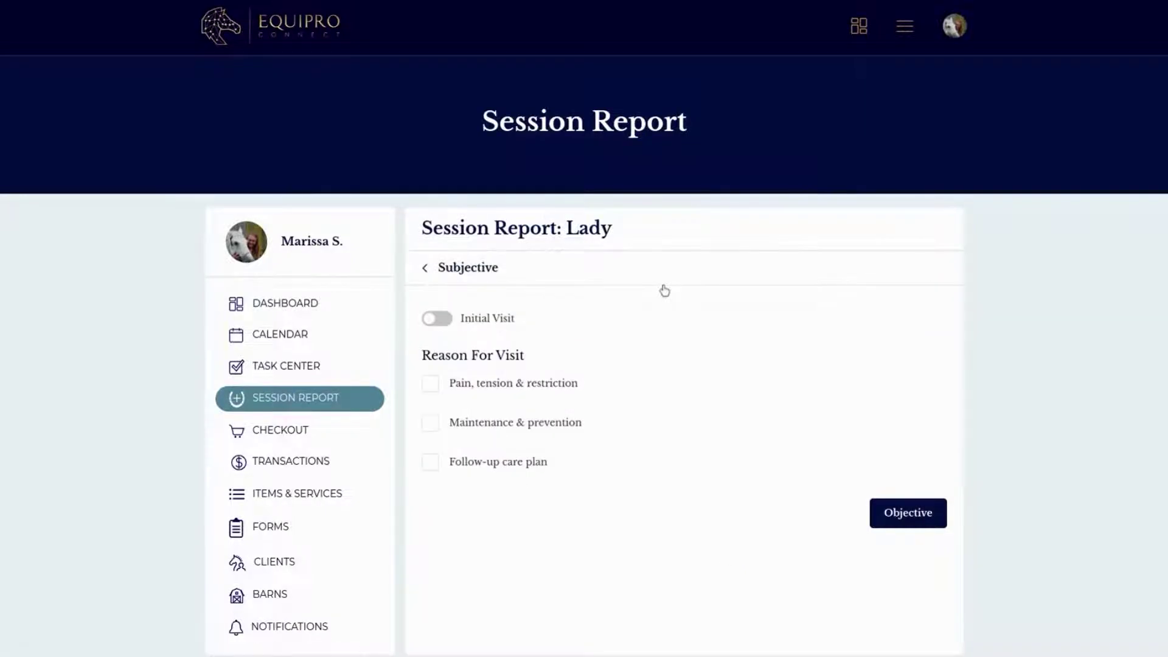
- Give Pain, tension & restriction as the visit reason, caused by a Trailer incident
left_click(432, 385)
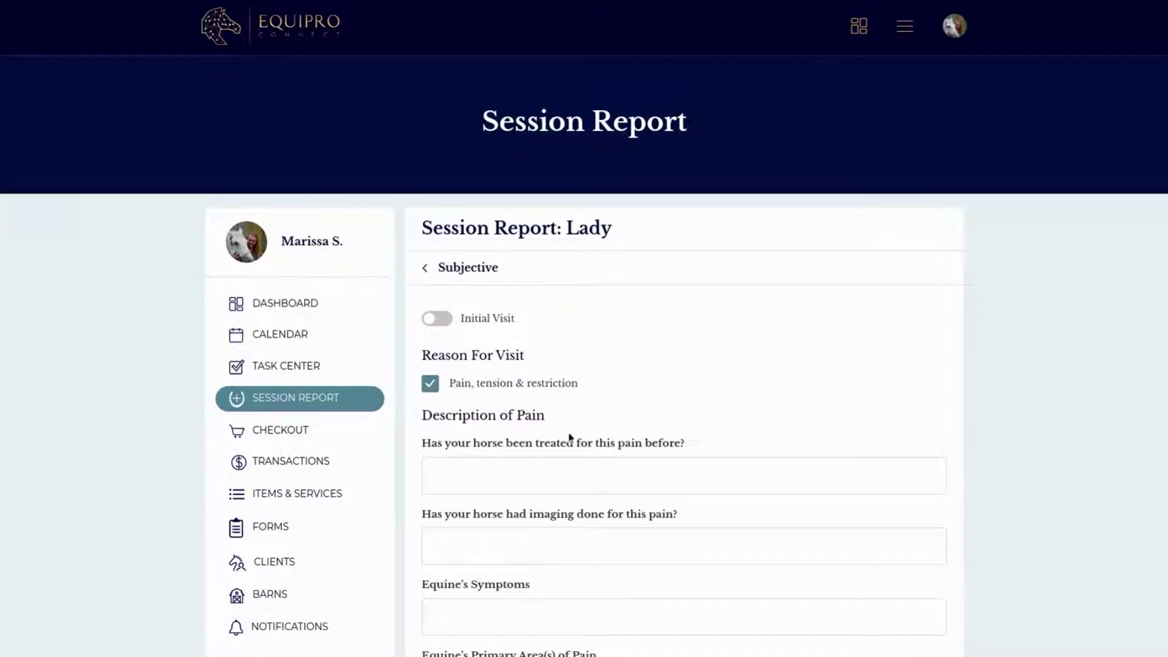
scroll(571, 437, "down", 2)
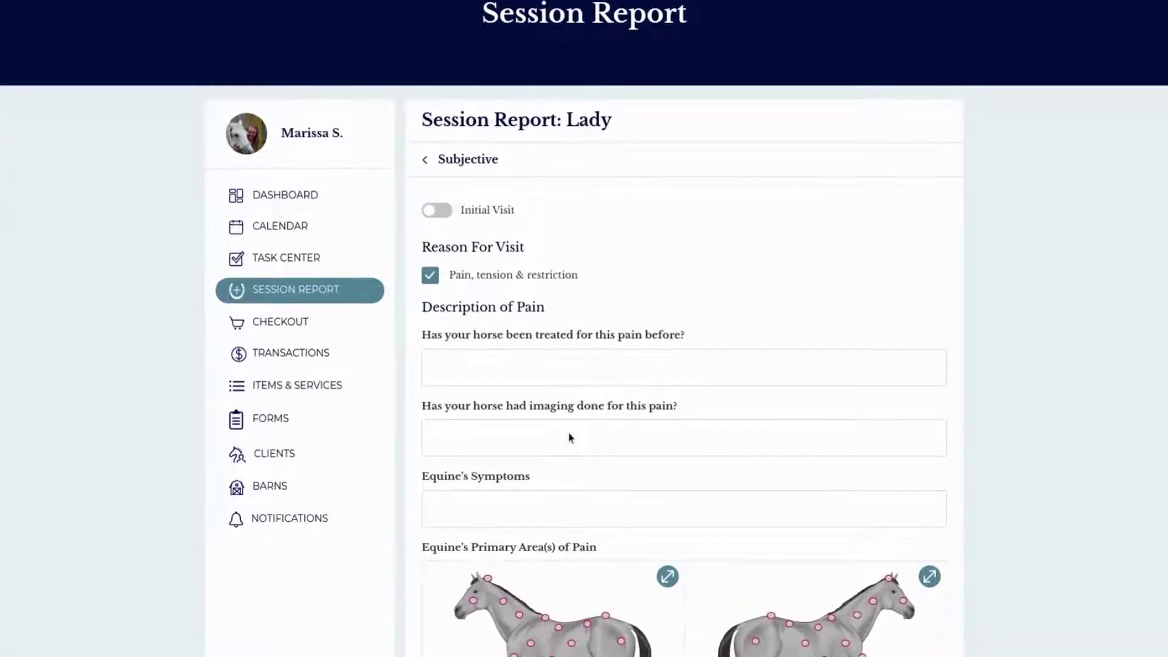
scroll(571, 437, "down", 1)
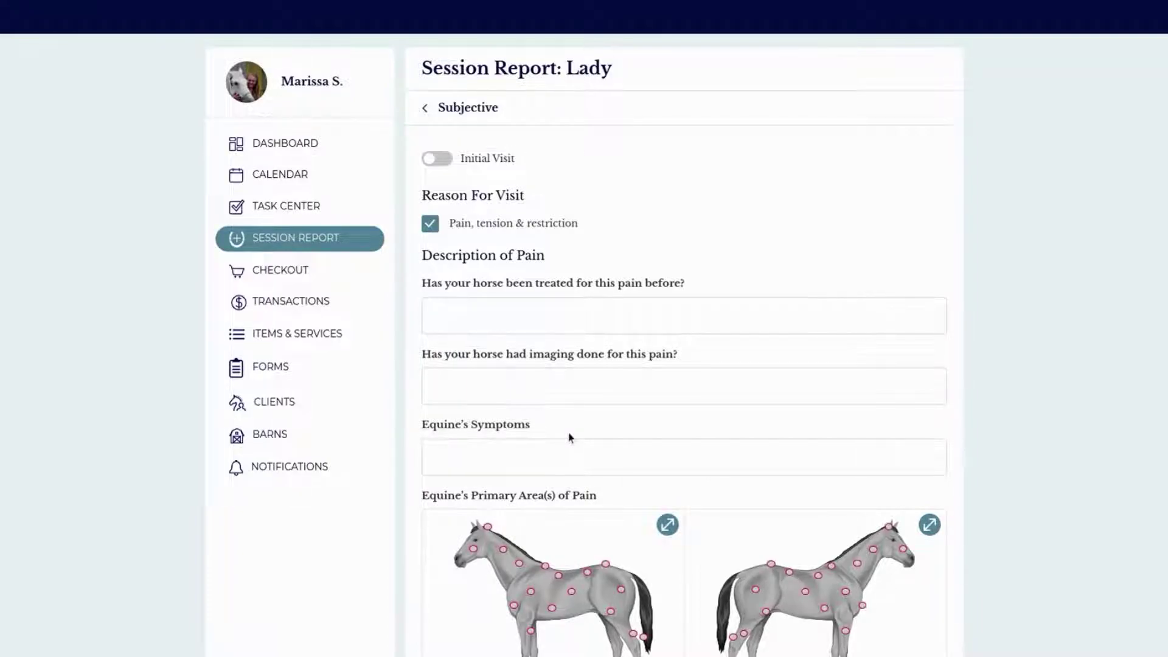
scroll(570, 437, "down", 10)
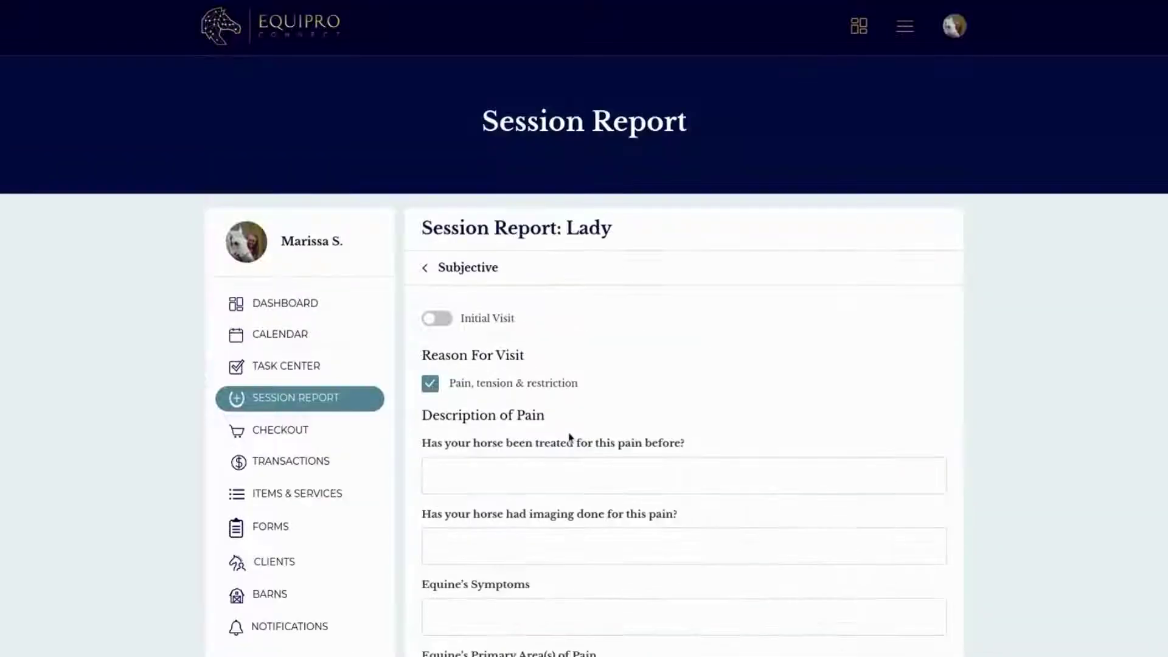
scroll(570, 437, "down", 10)
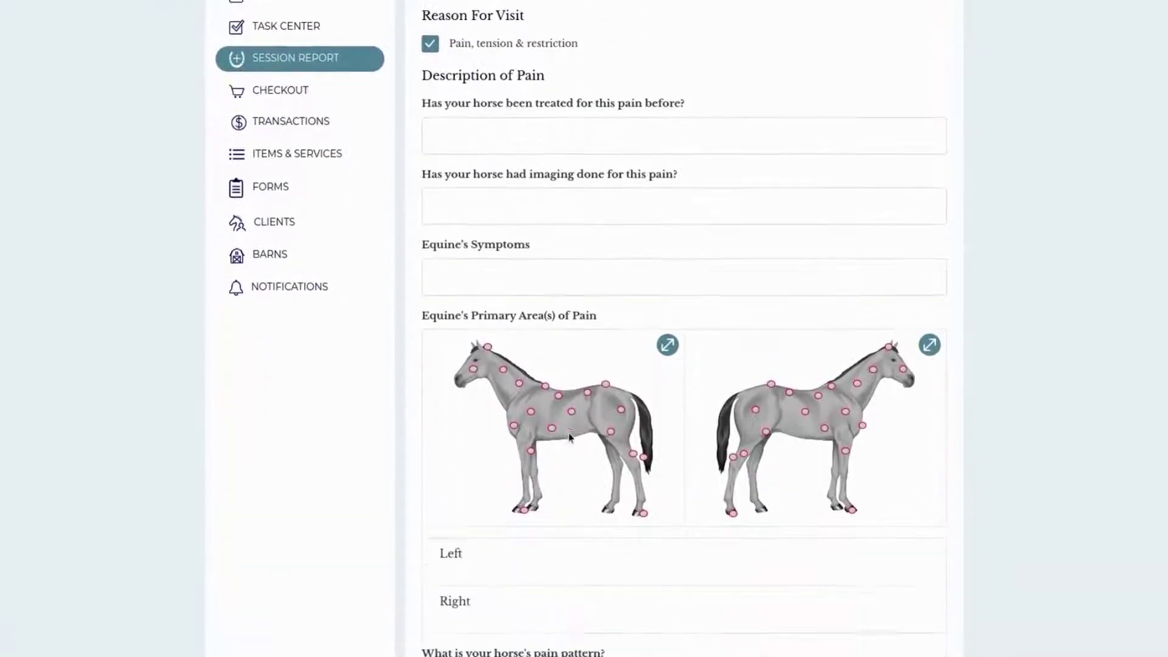
scroll(570, 437, "down", 5)
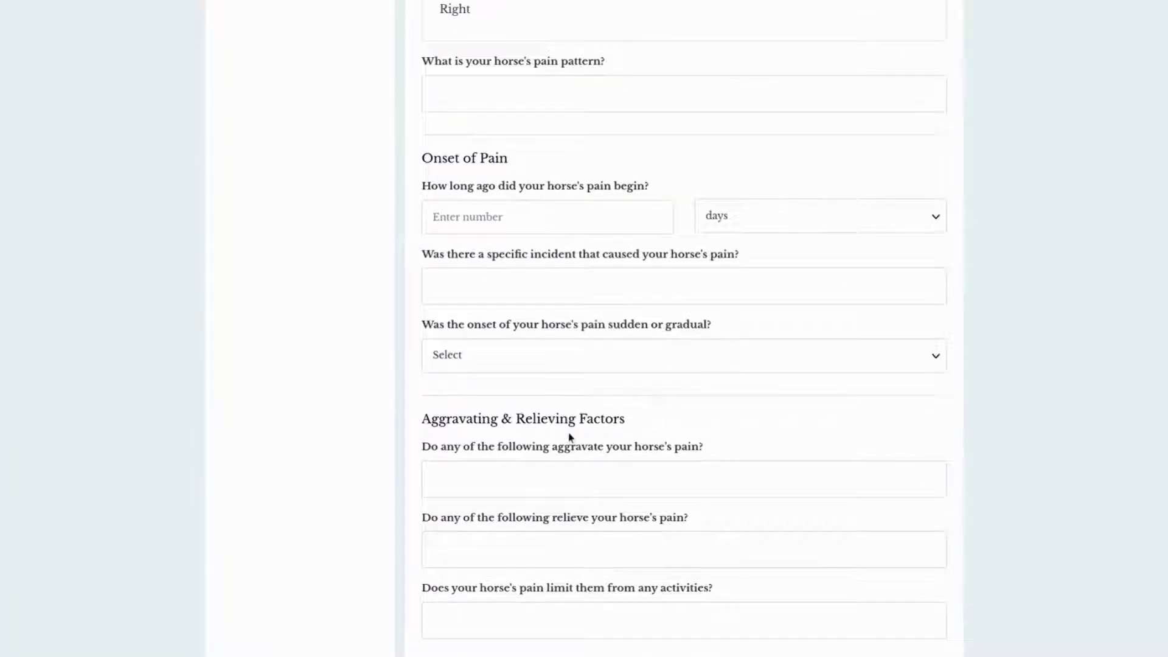
left_click(601, 283)
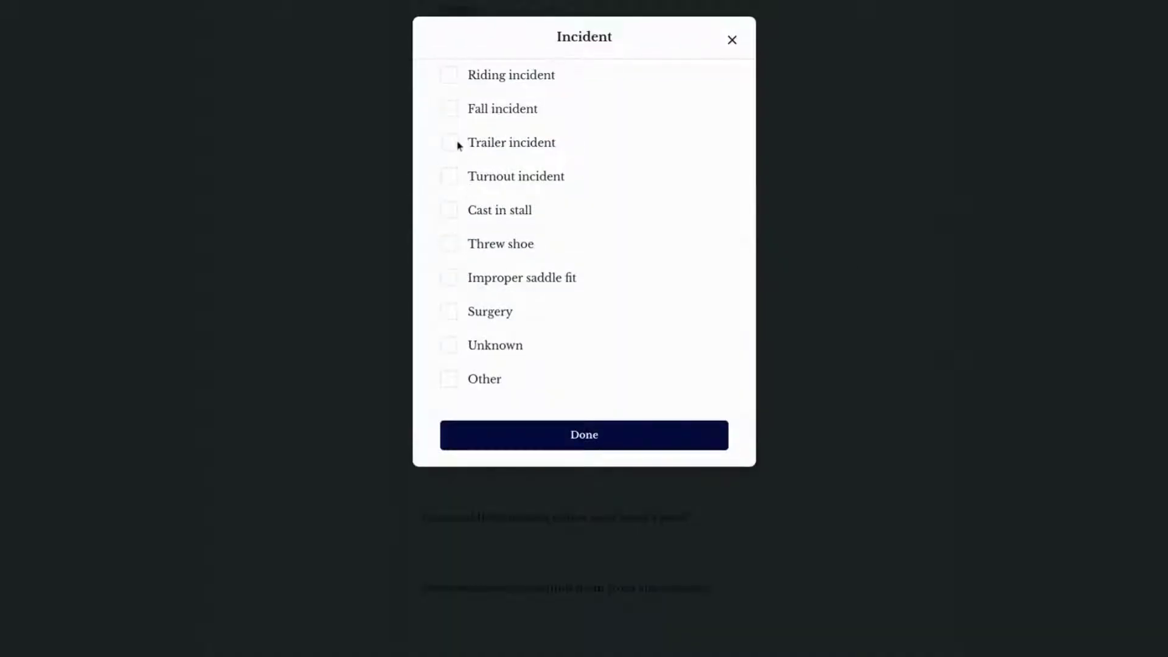
left_click(458, 146)
left_click(535, 433)
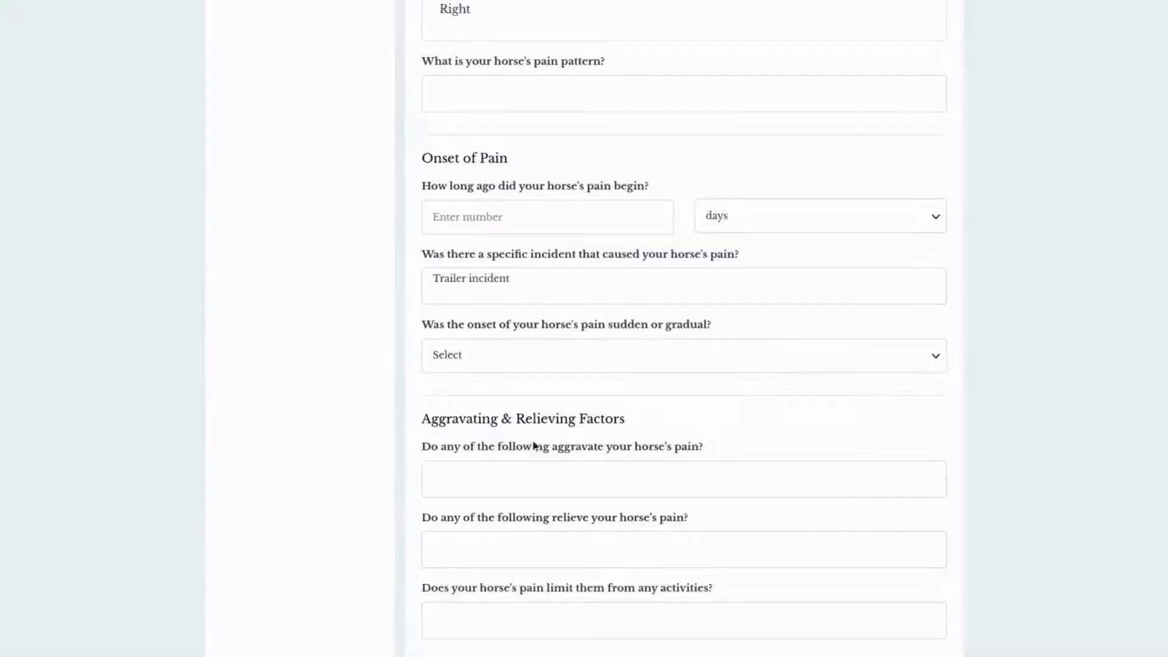
- Set the pain onset to Sudden and Trailering as a limited activity, then continue to Objective
left_click(527, 364)
left_click(502, 406)
scroll(462, 498, "down", 1)
scroll(462, 498, "down", 1)
left_click(469, 481)
left_click(449, 140)
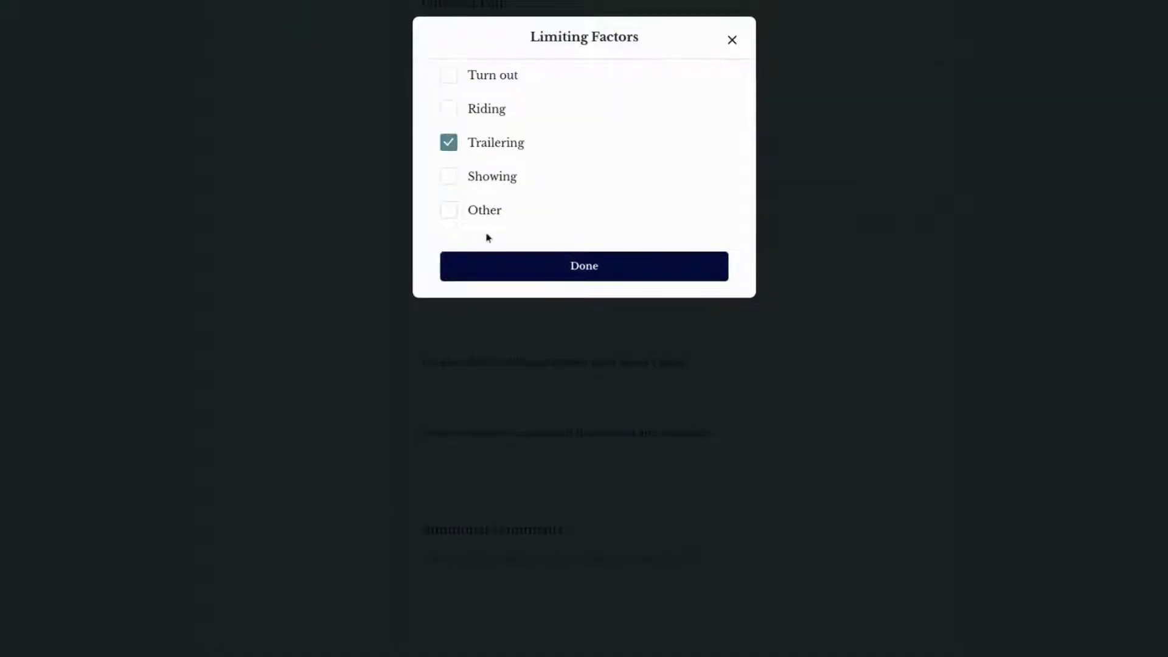
left_click(491, 266)
left_click(527, 458)
scroll(619, 477, "down", 2)
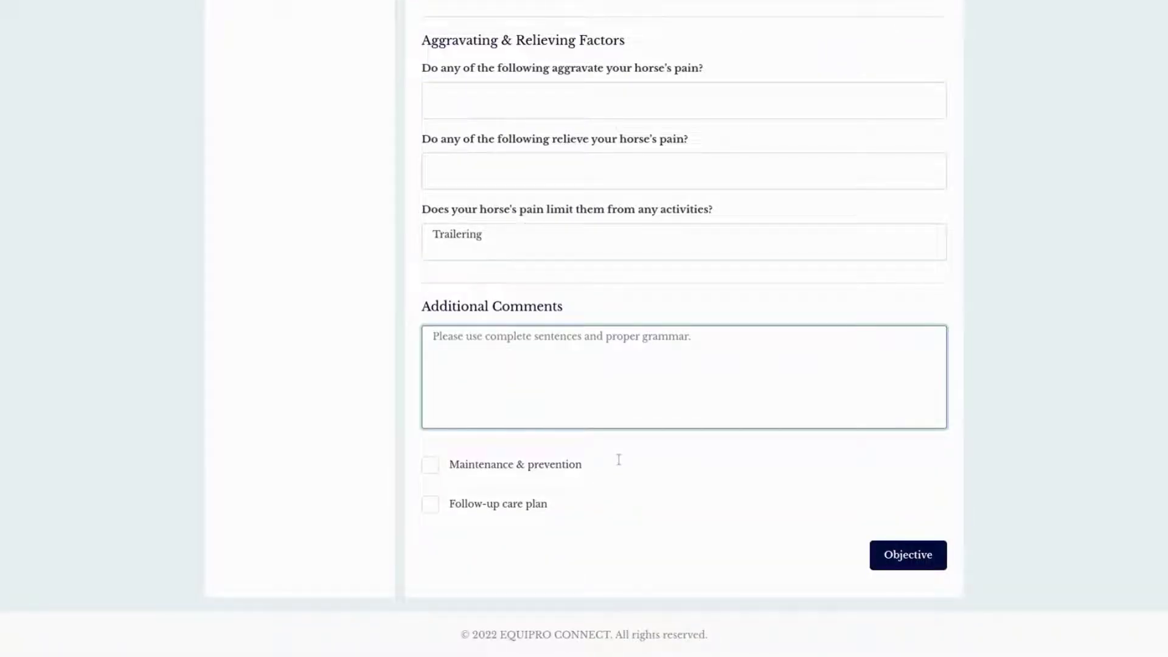
left_click(909, 555)
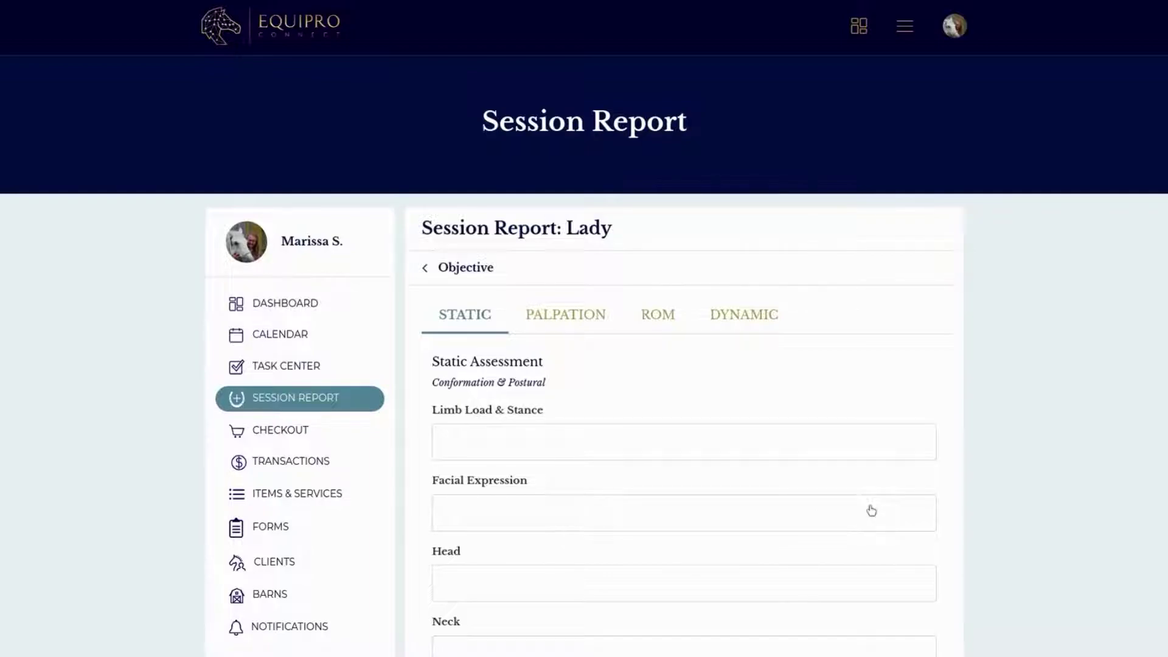
- Record Limb Load & Stance: toe in front left (3), base narrow front, weight-bearing difficulty front right (3)
scroll(870, 510, "down", 1)
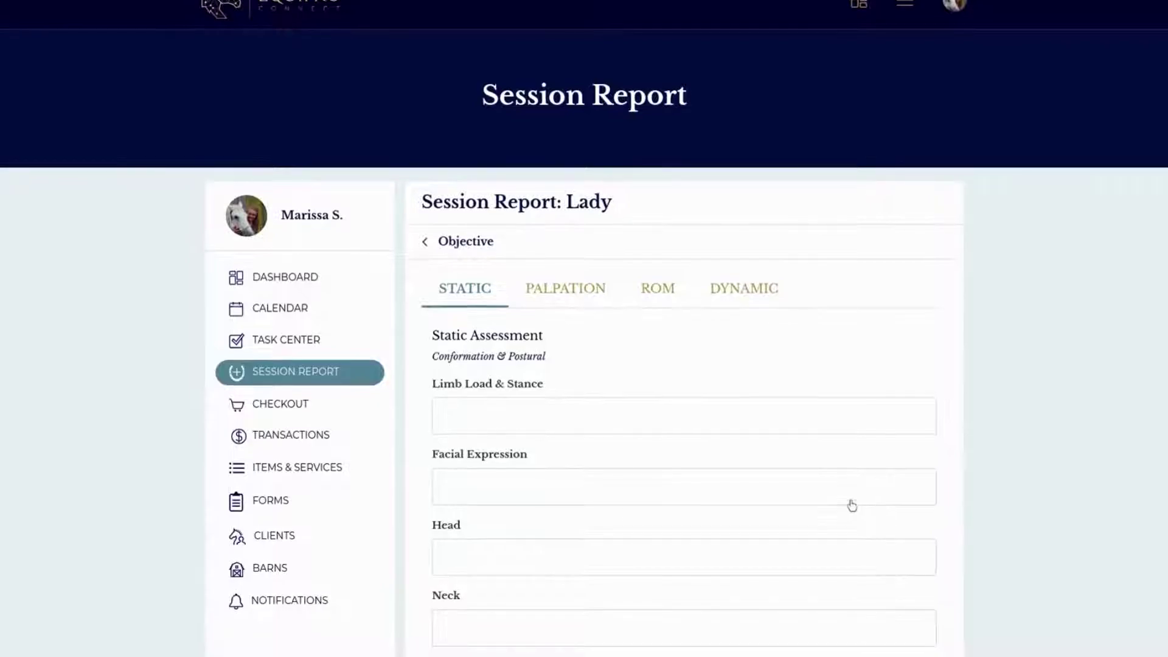
left_click(495, 418)
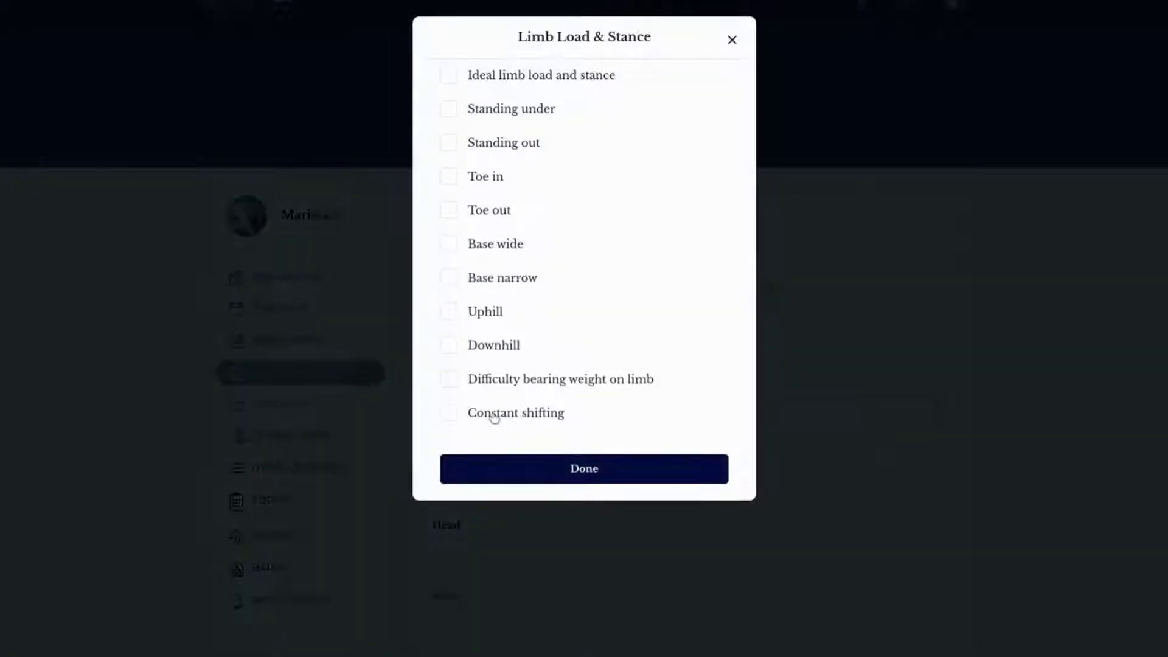
left_click(458, 182)
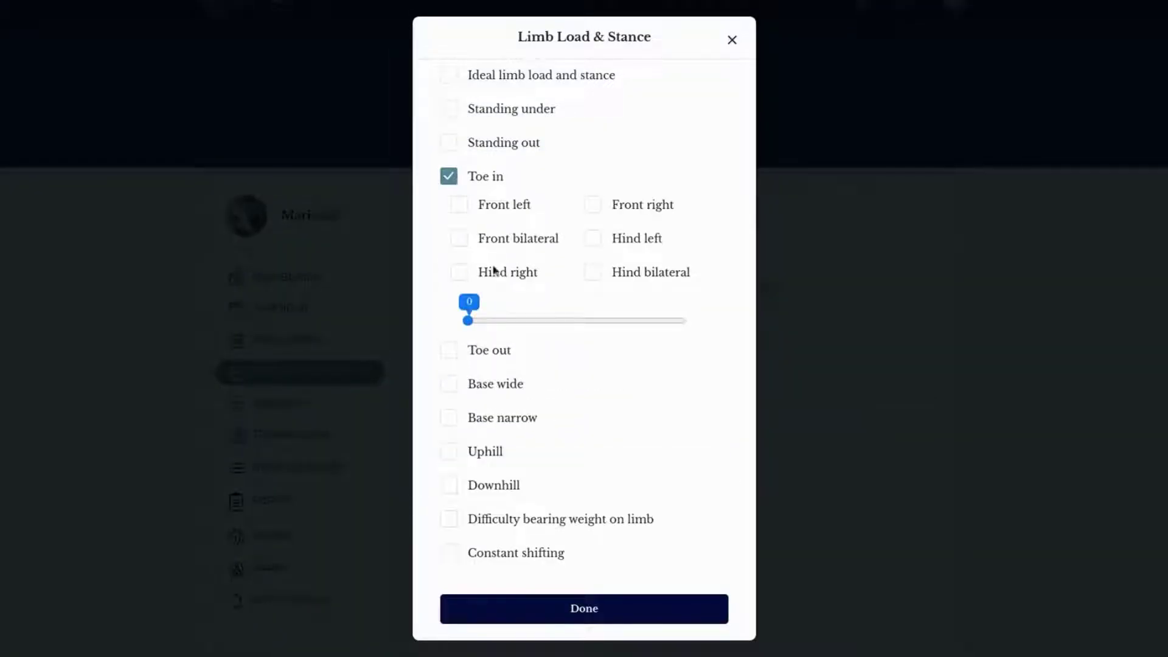
left_click(465, 206)
left_click(607, 321)
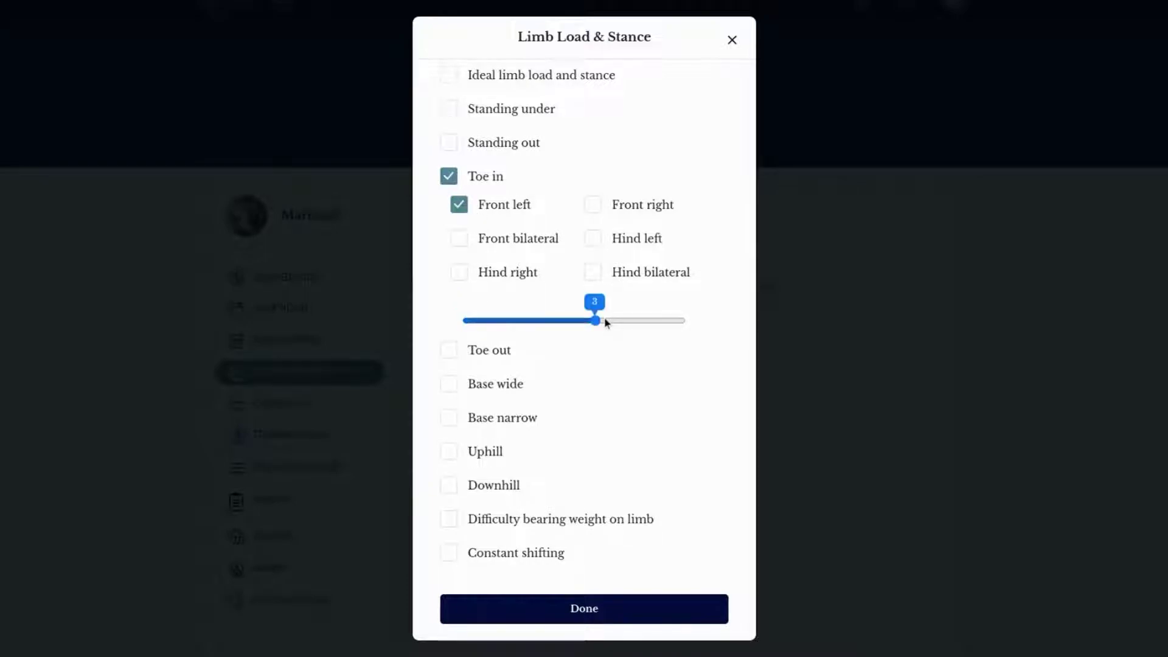
left_click(453, 420)
left_click(457, 447)
scroll(477, 456, "down", 2)
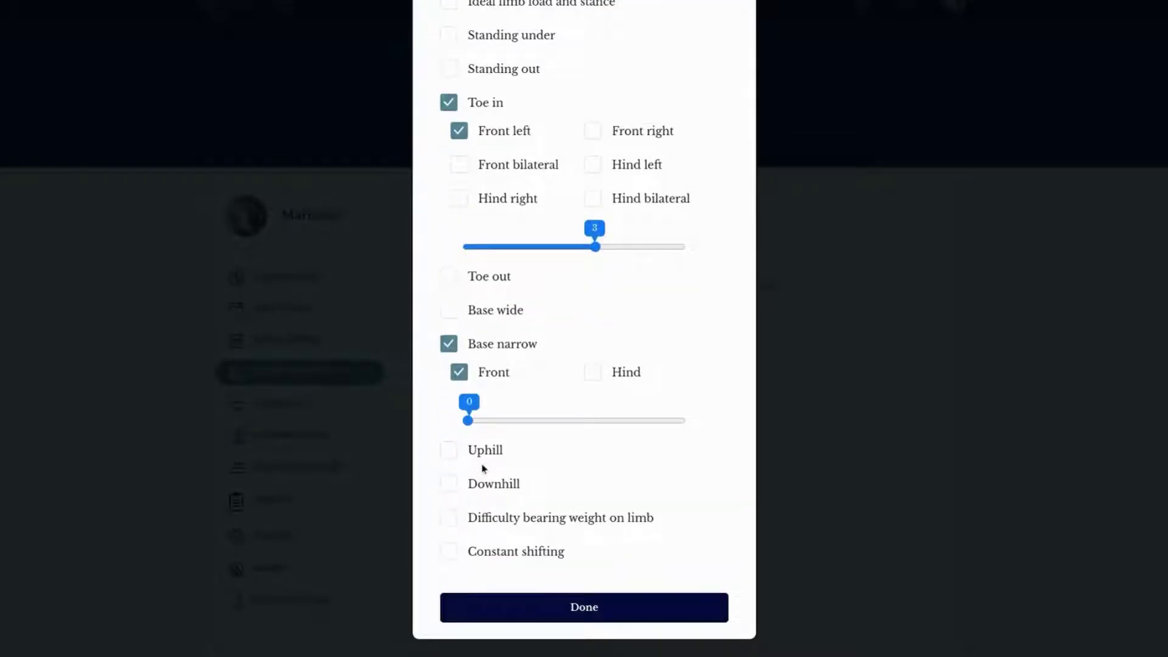
left_click(450, 518)
left_click(591, 547)
scroll(592, 550, "down", 2)
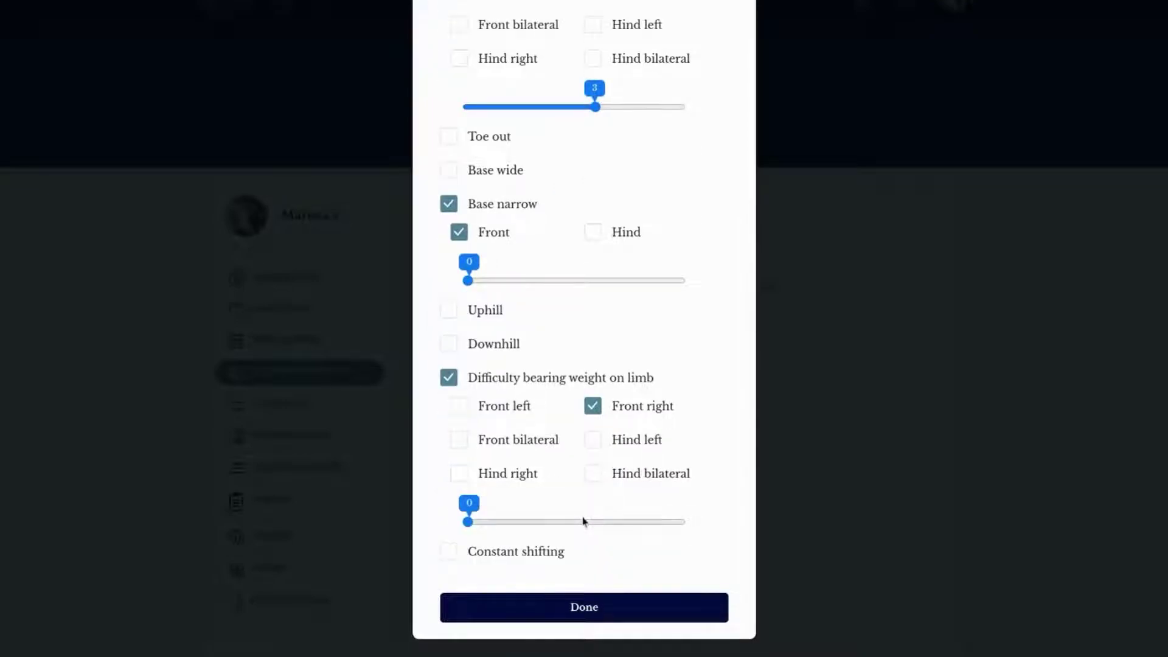
left_click(584, 522)
left_click(584, 607)
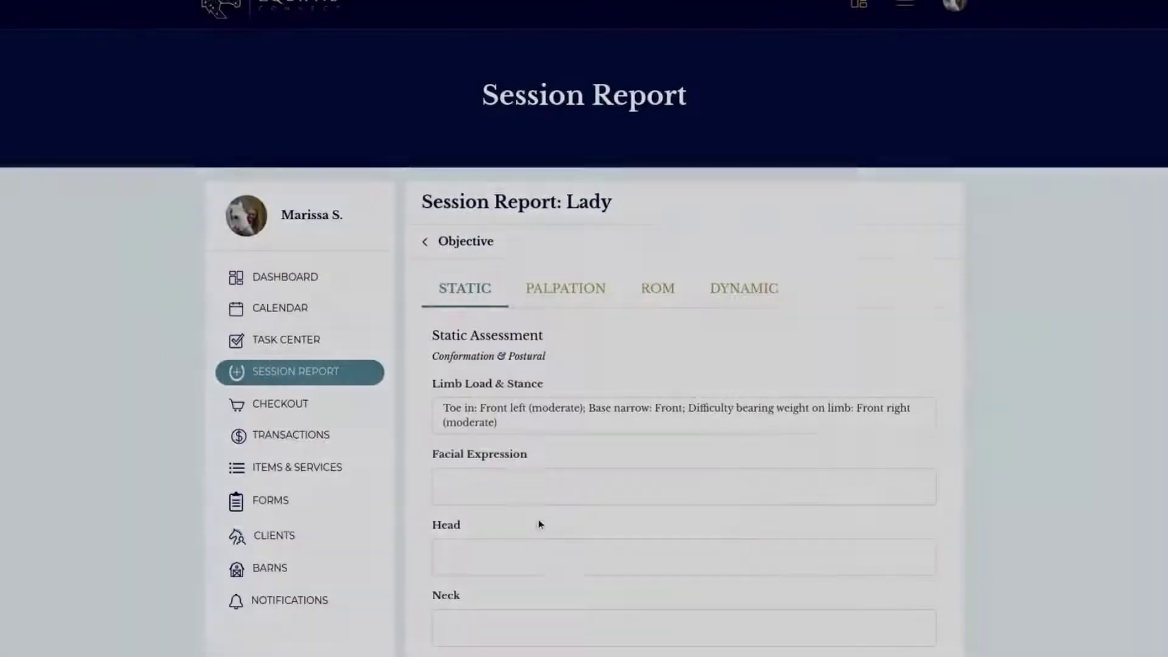
- Record the Head finding Eyes uneven: High left at moderate severity
scroll(516, 523, "down", 2)
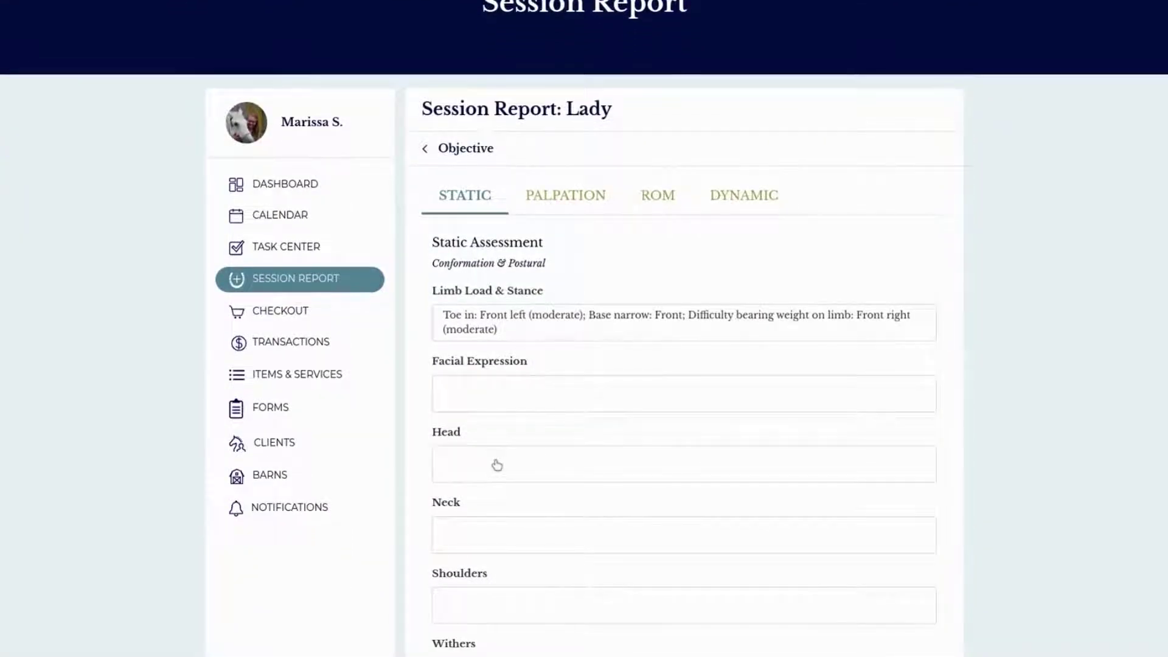
left_click(496, 465)
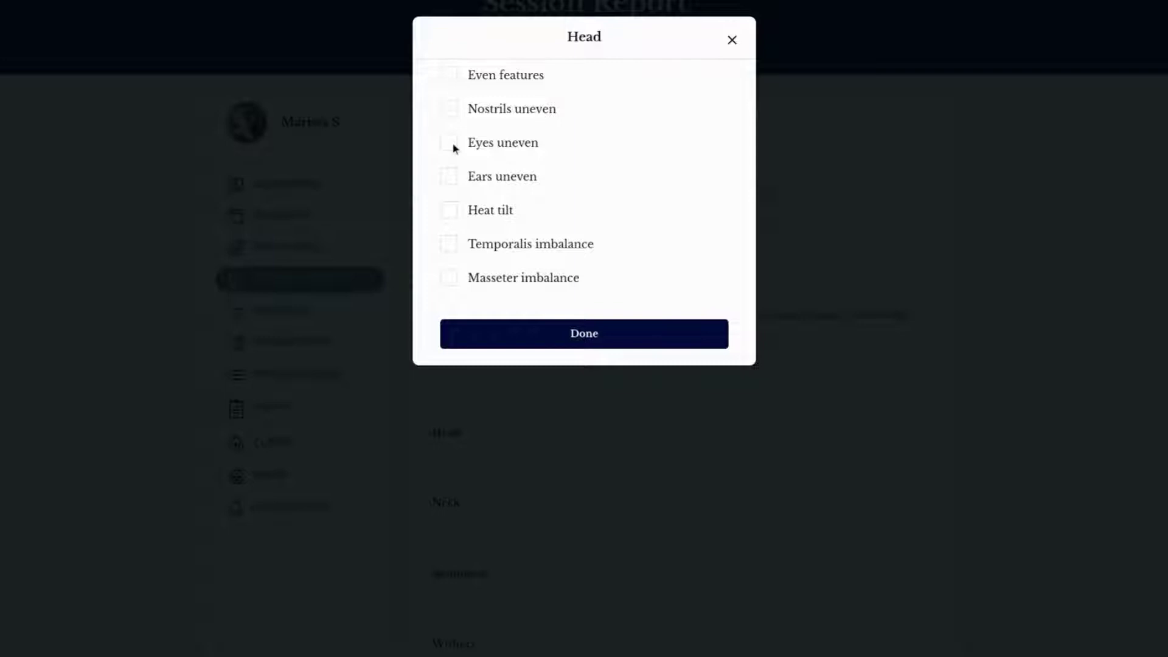
left_click(454, 147)
left_click(464, 173)
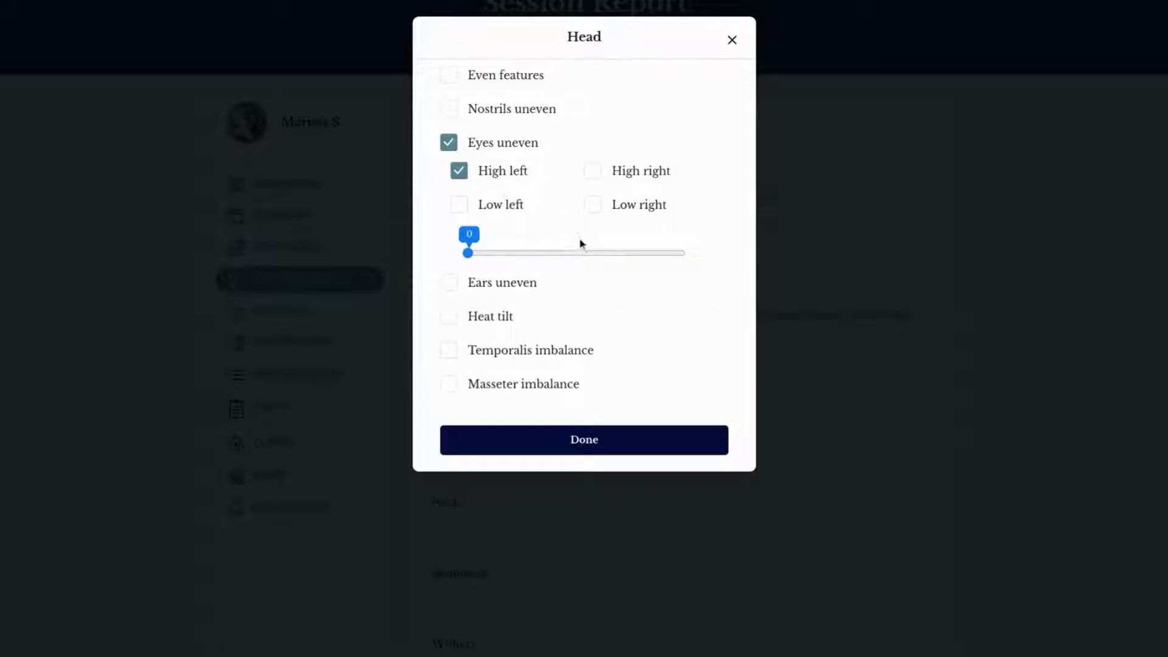
left_click(593, 253)
left_click(623, 438)
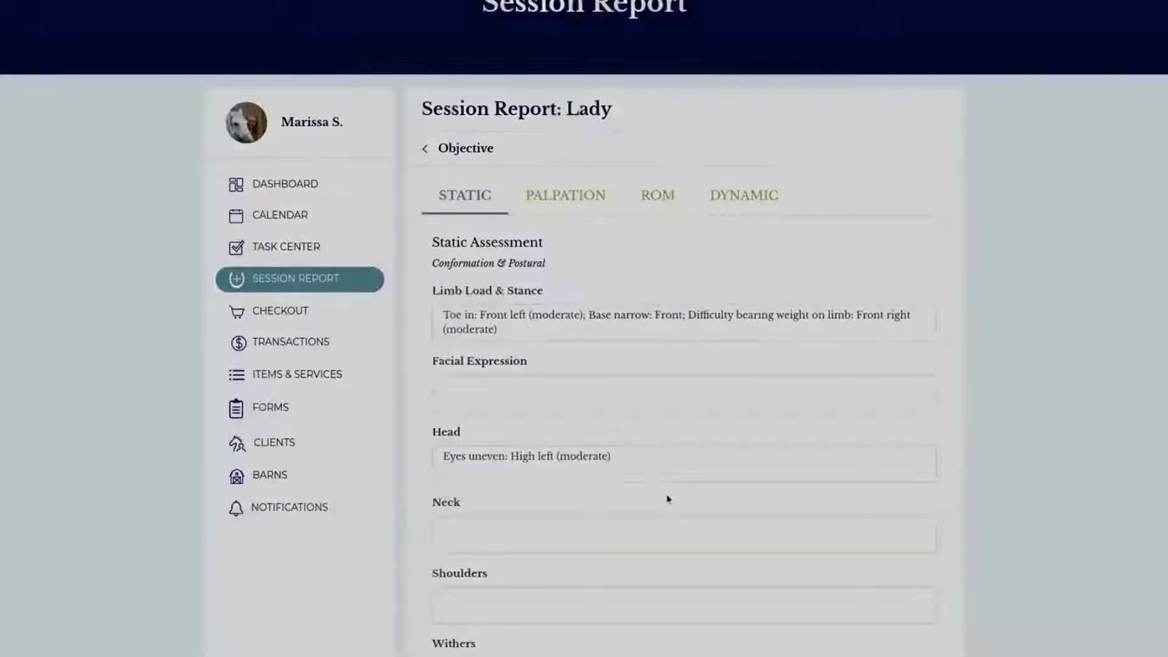
scroll(666, 499, "down", 4)
scroll(582, 543, "up", 6)
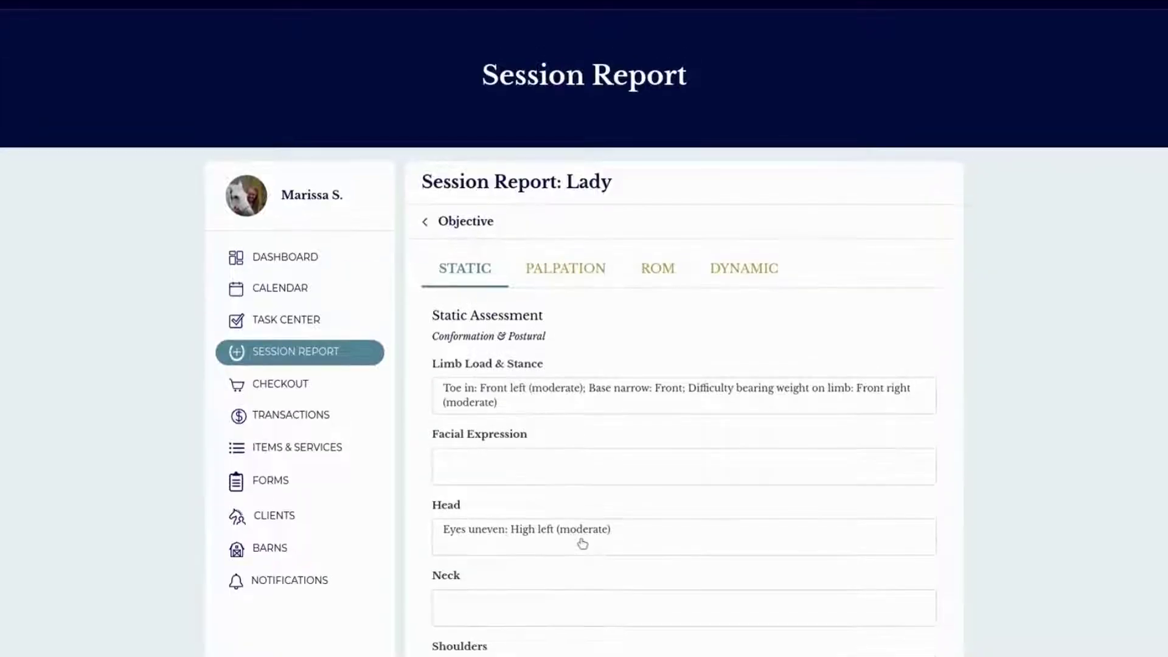
scroll(584, 365, "down", 15)
left_click(578, 493)
scroll(730, 304, "up", 15)
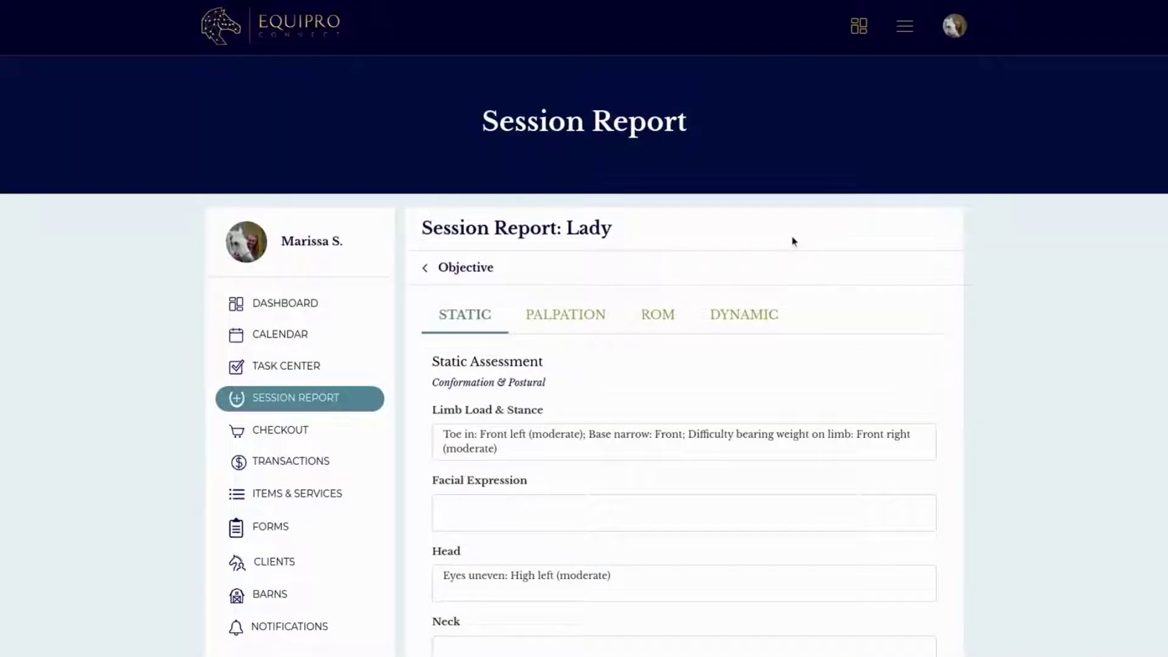
- Record palpation findings Jaw: Right at level 2 and Upper Back: Right at level 4
left_click(590, 313)
scroll(574, 420, "down", 2)
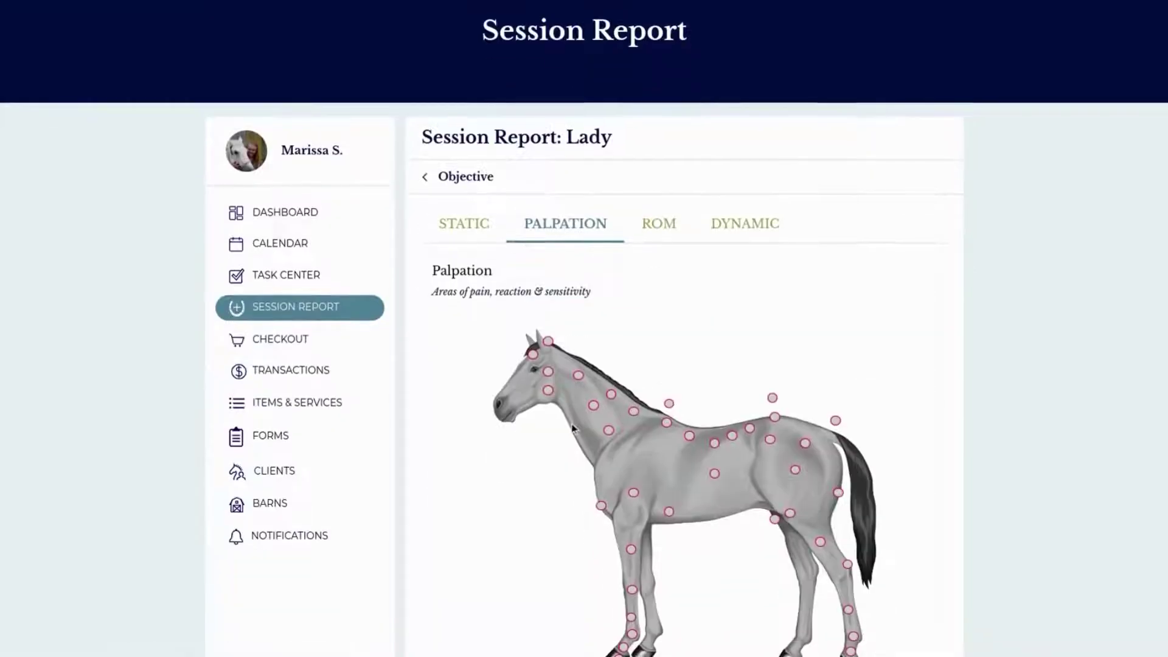
left_click(548, 390)
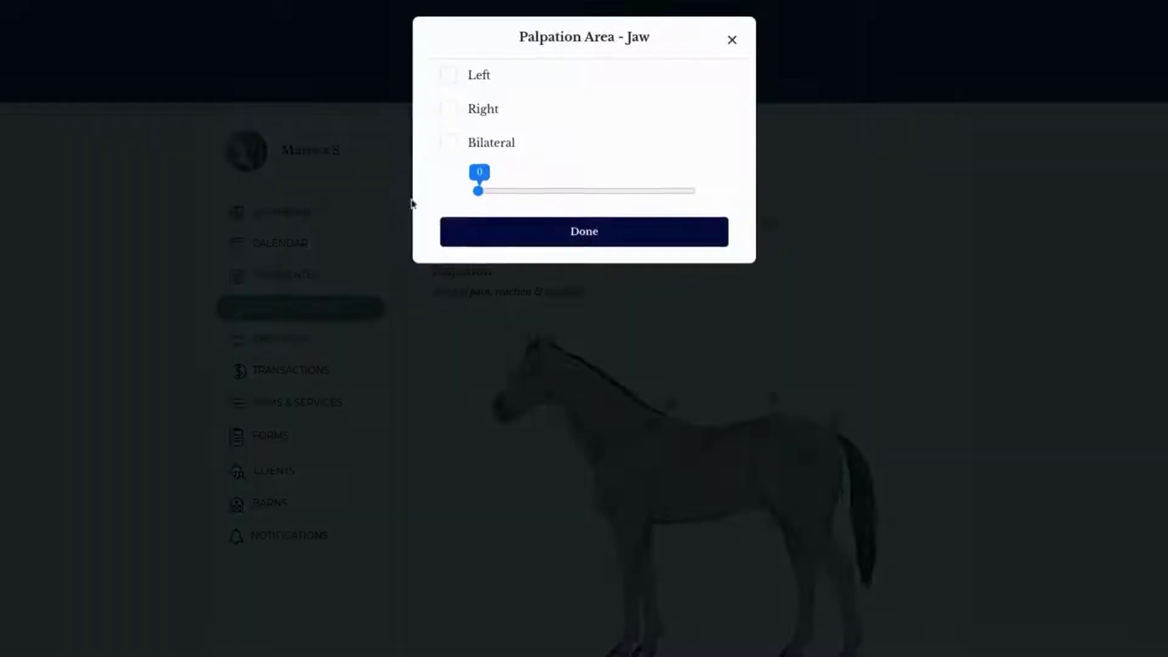
left_click(448, 110)
left_click(568, 190)
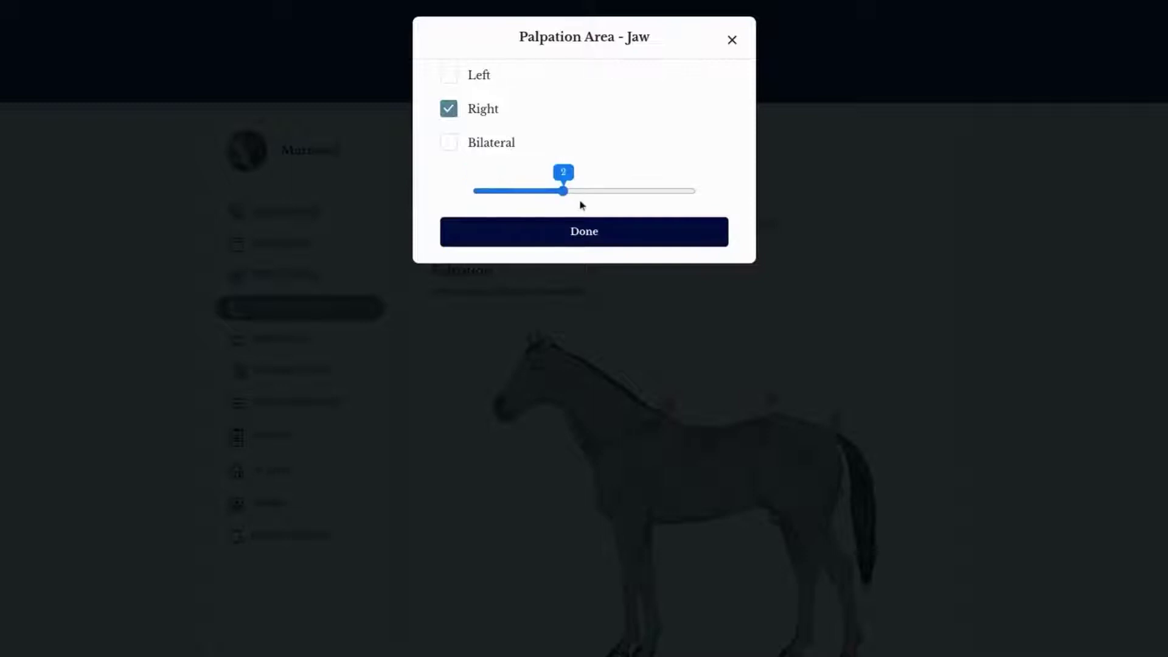
left_click(614, 230)
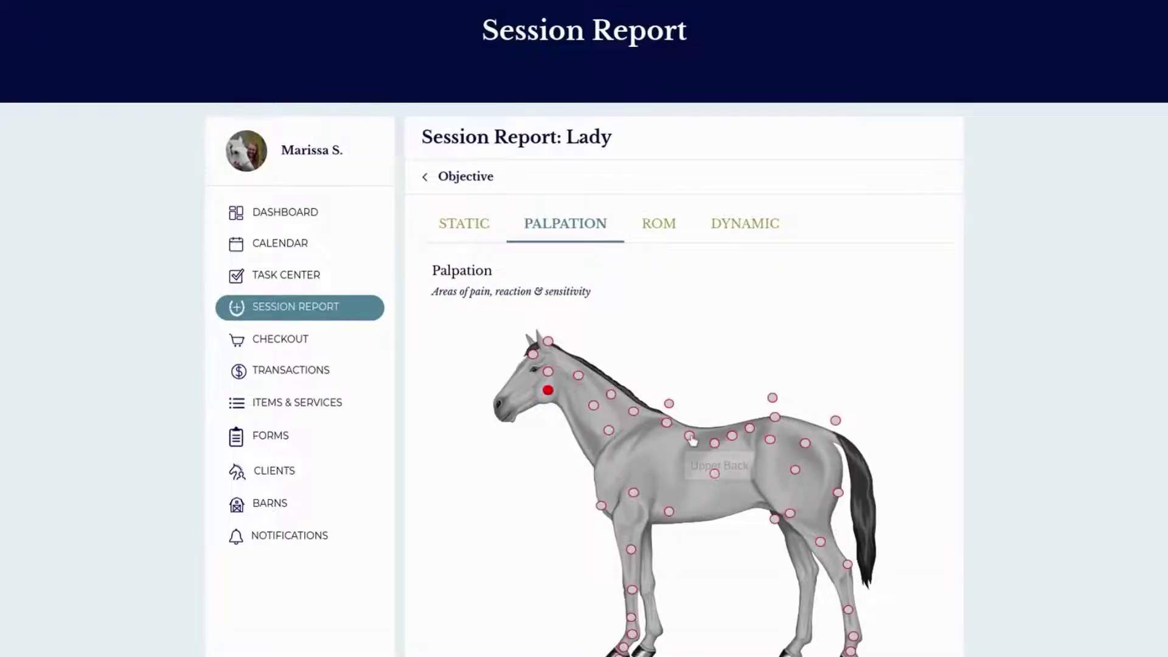
left_click(690, 437)
left_click(458, 110)
left_click(631, 194)
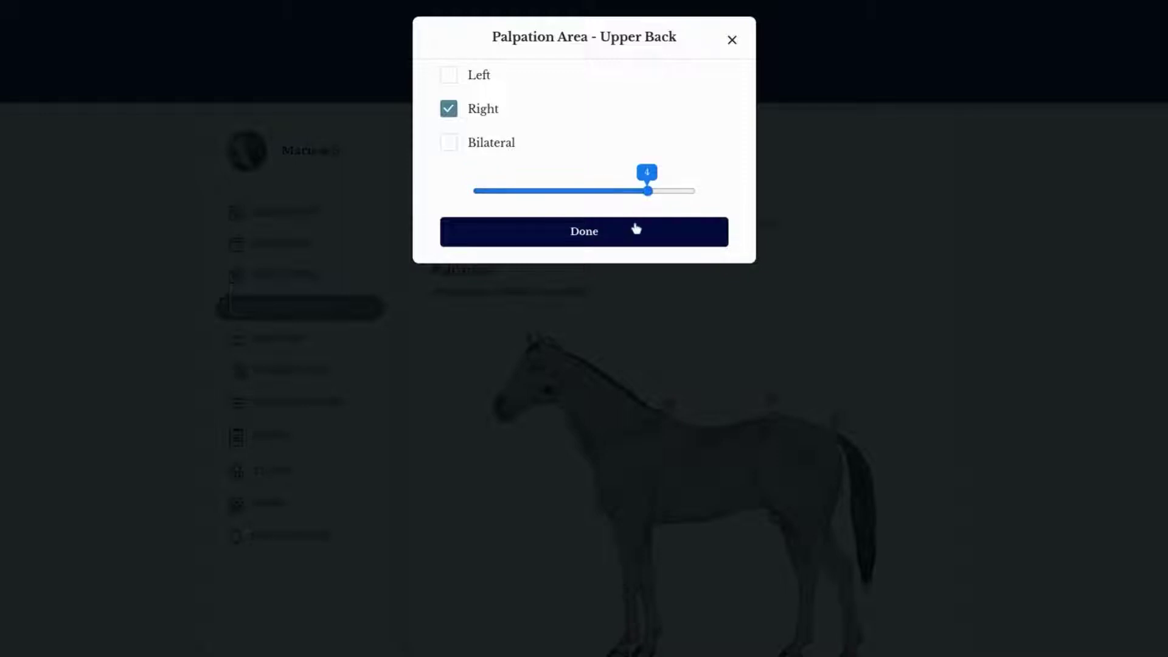
left_click(657, 231)
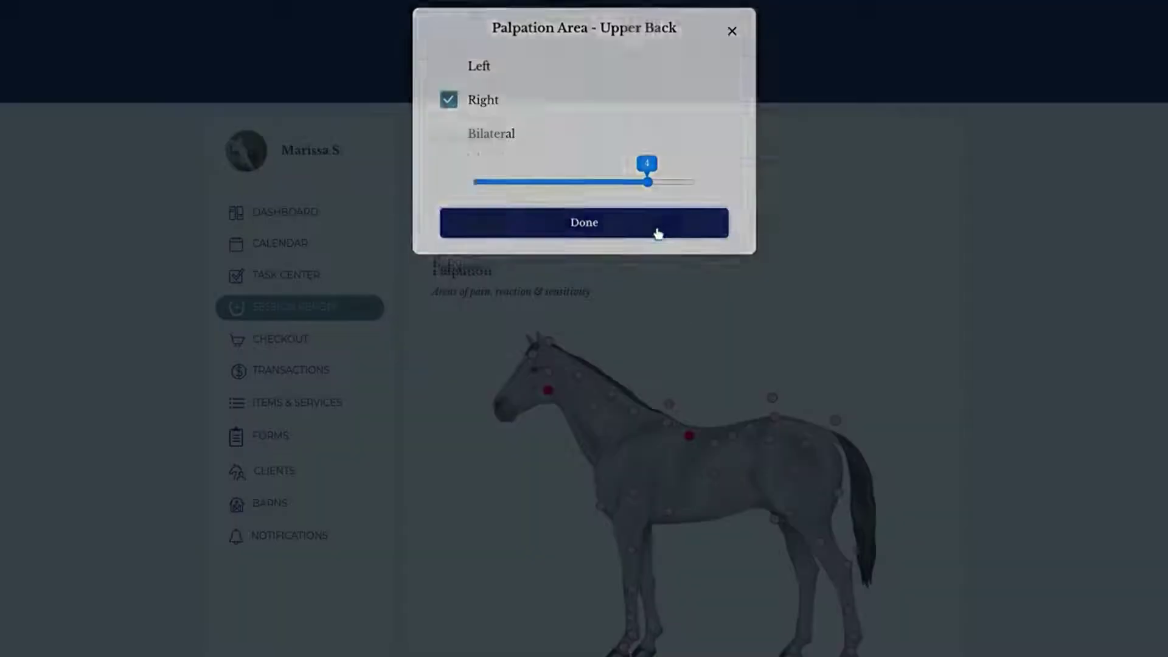
scroll(709, 413, "down", 5)
scroll(707, 409, "up", 6)
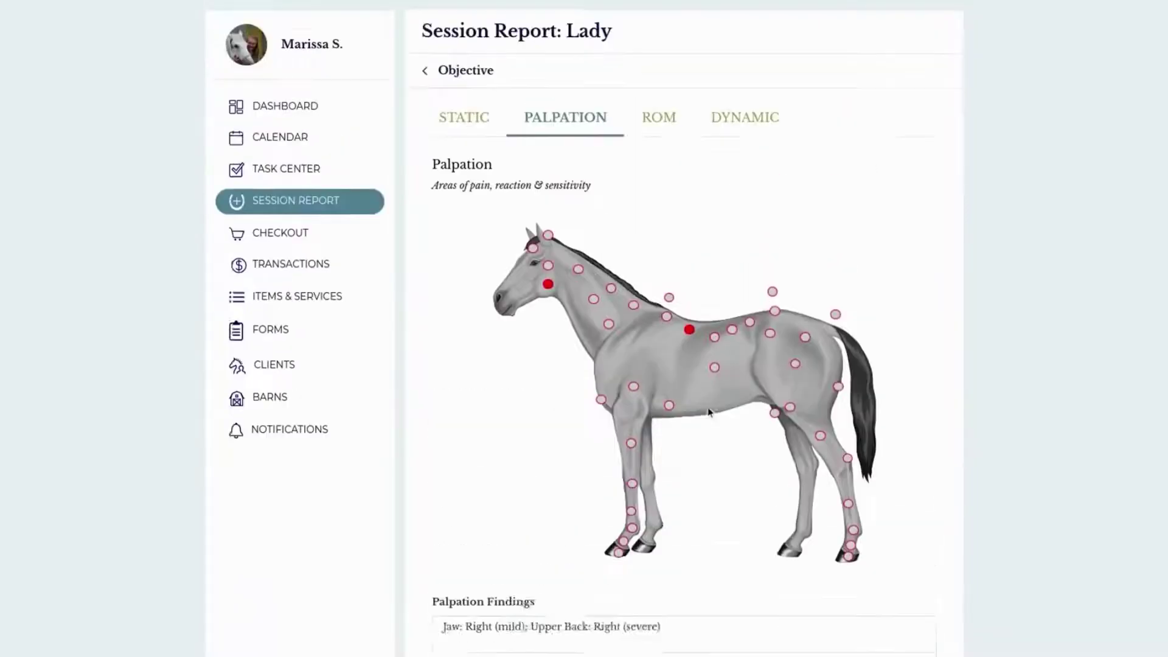
left_click(669, 261)
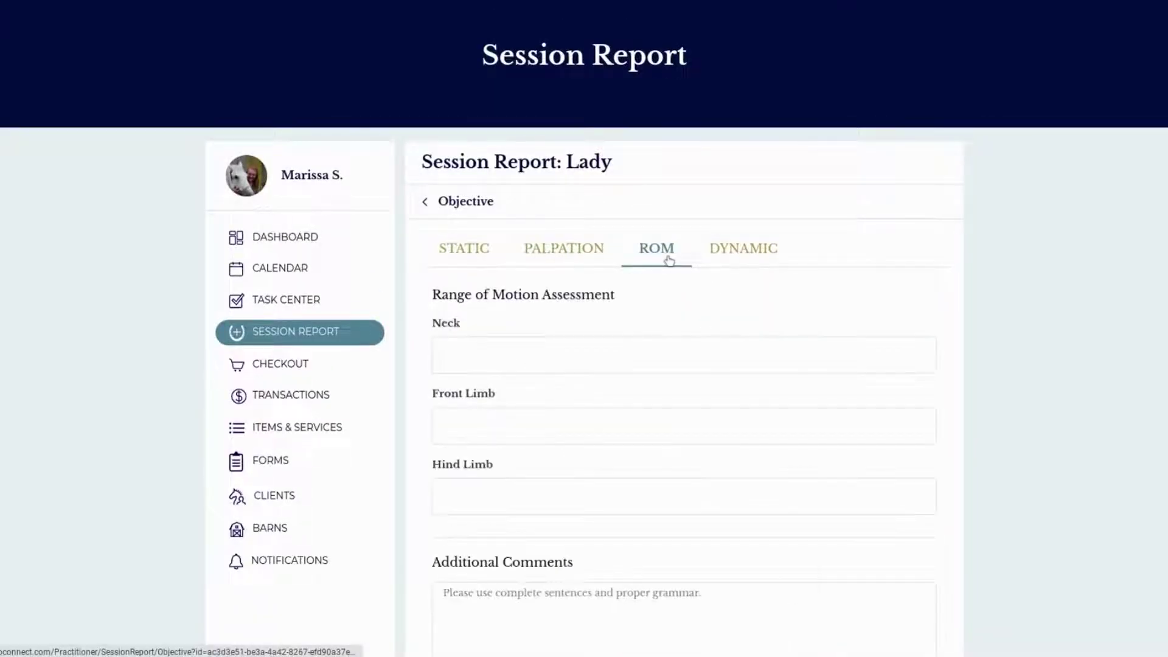
- Record Neck Flexion (mild) and Front Limb Shoulder & elbow ROM: Left at maximum severity 5
left_click(603, 353)
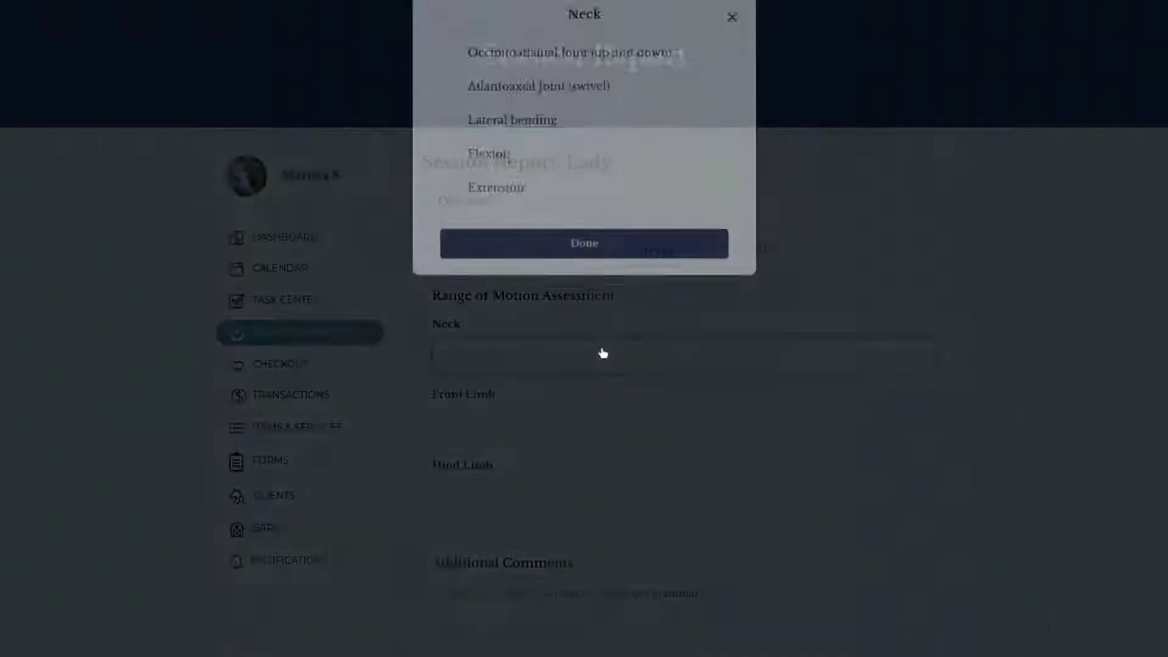
left_click(449, 176)
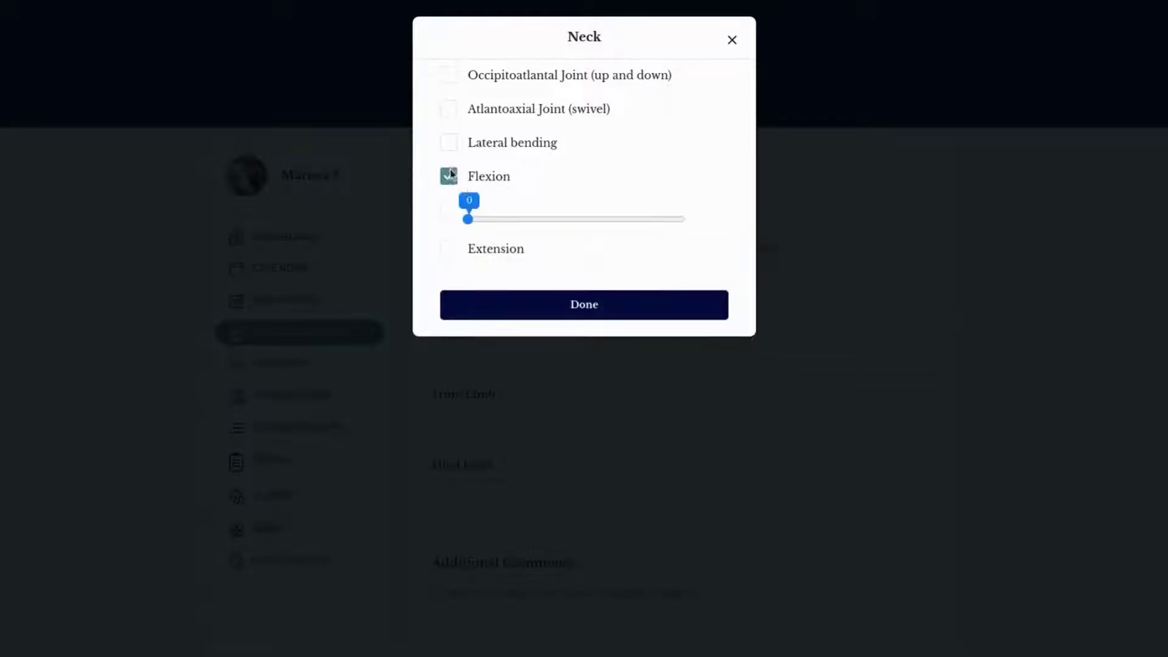
left_click(564, 219)
left_click(589, 305)
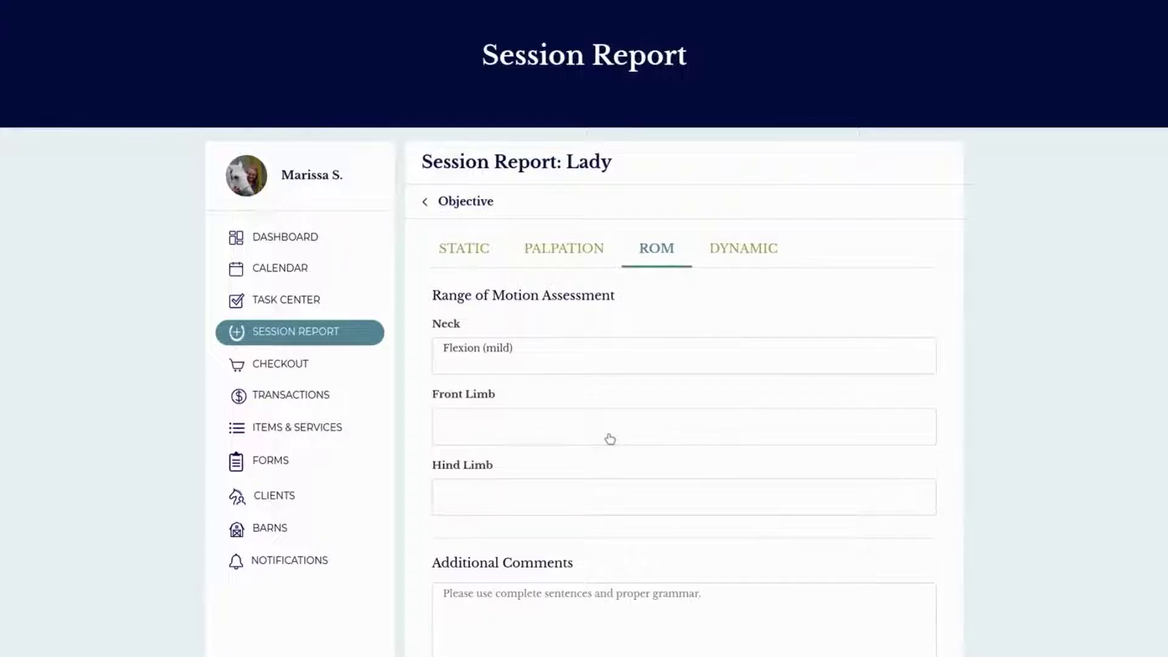
left_click(610, 439)
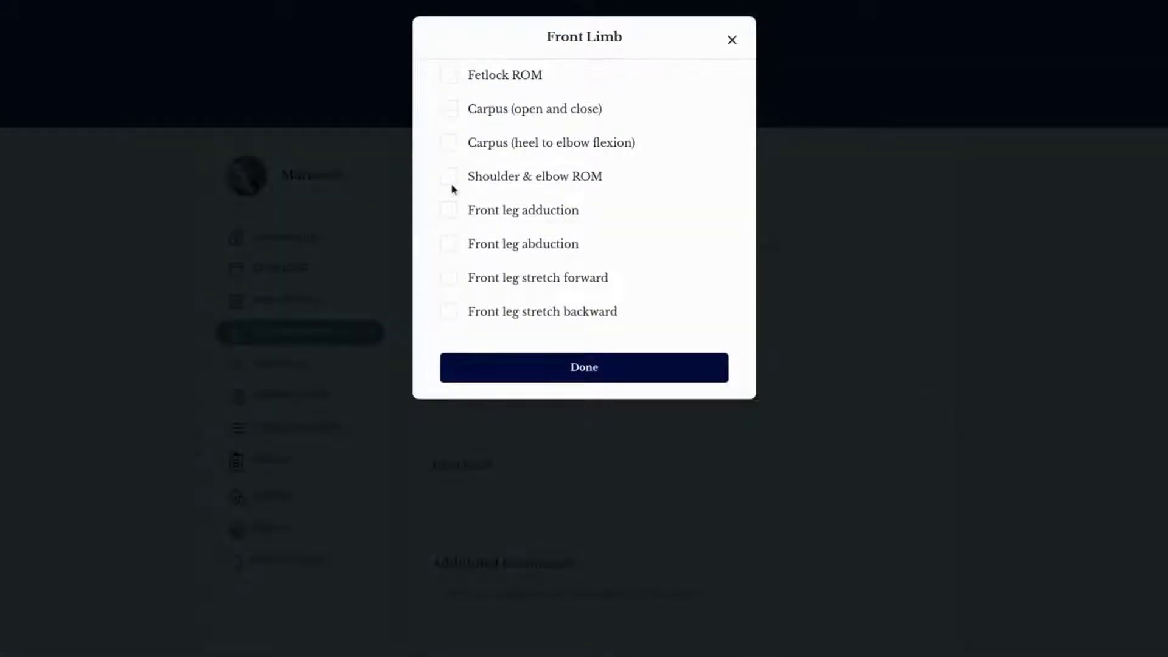
left_click(451, 182)
left_click(459, 206)
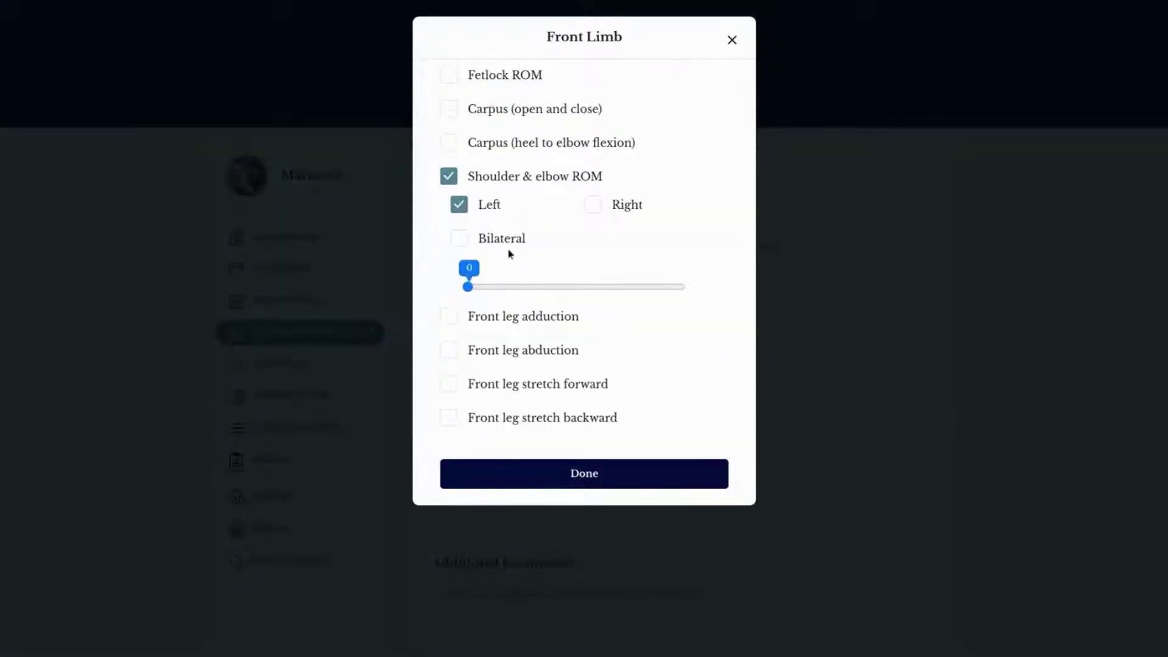
left_click(661, 286)
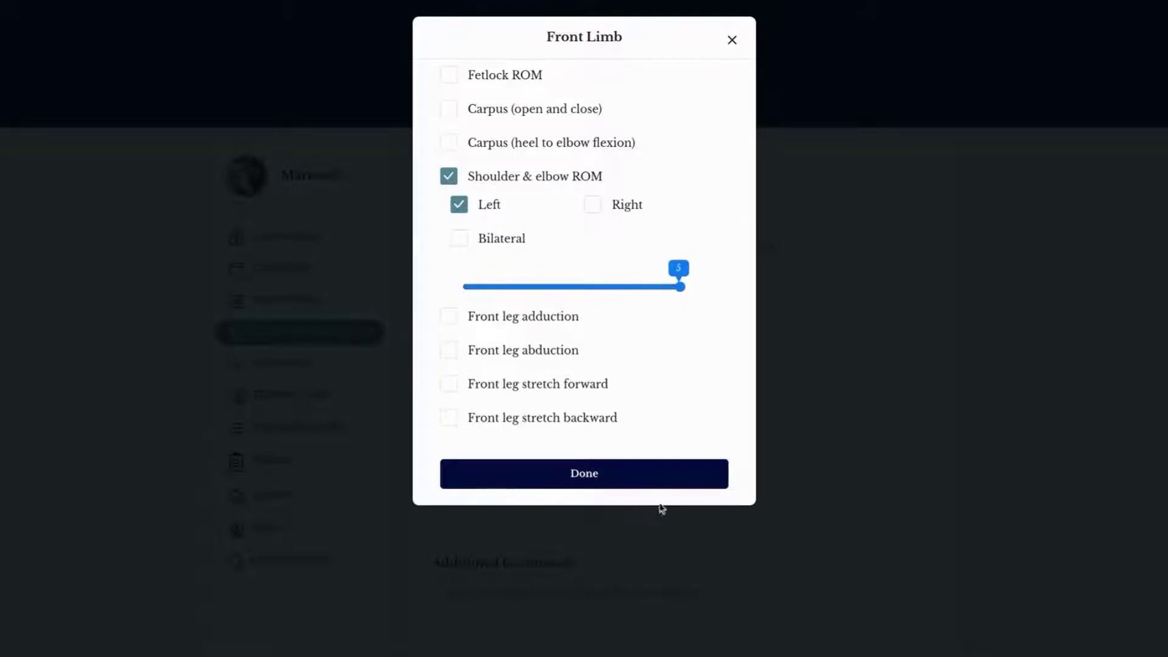
left_click(697, 481)
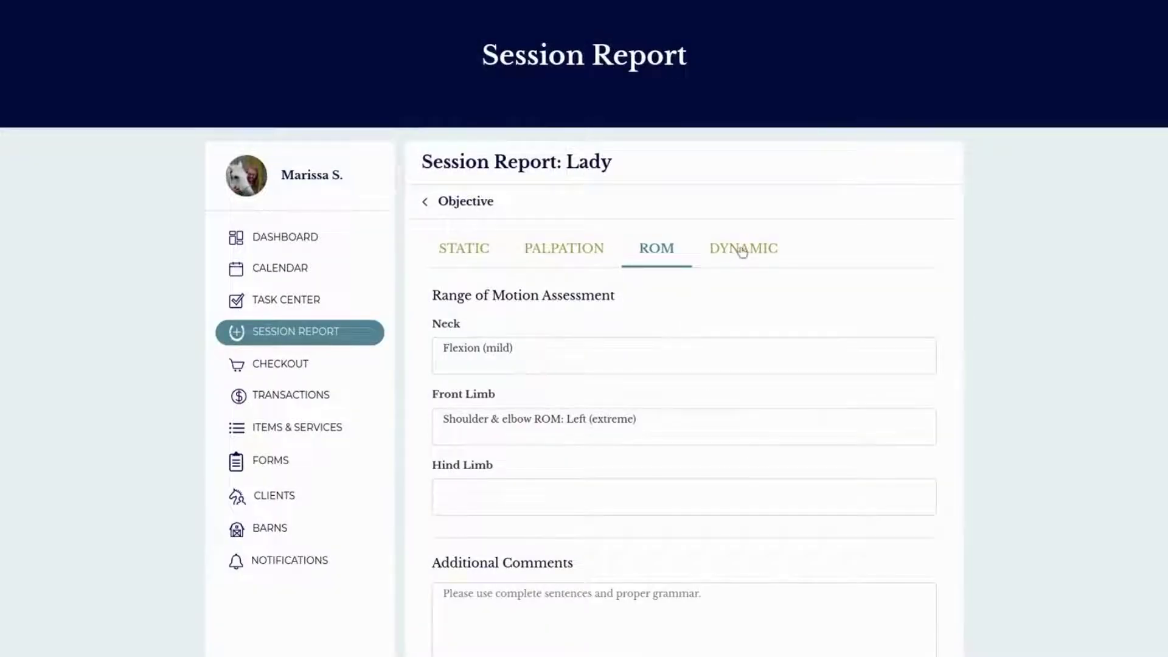
left_click(742, 249)
- Record the Gait findings Stumbling and Falling on forehand as Present
scroll(574, 456, "down", 1)
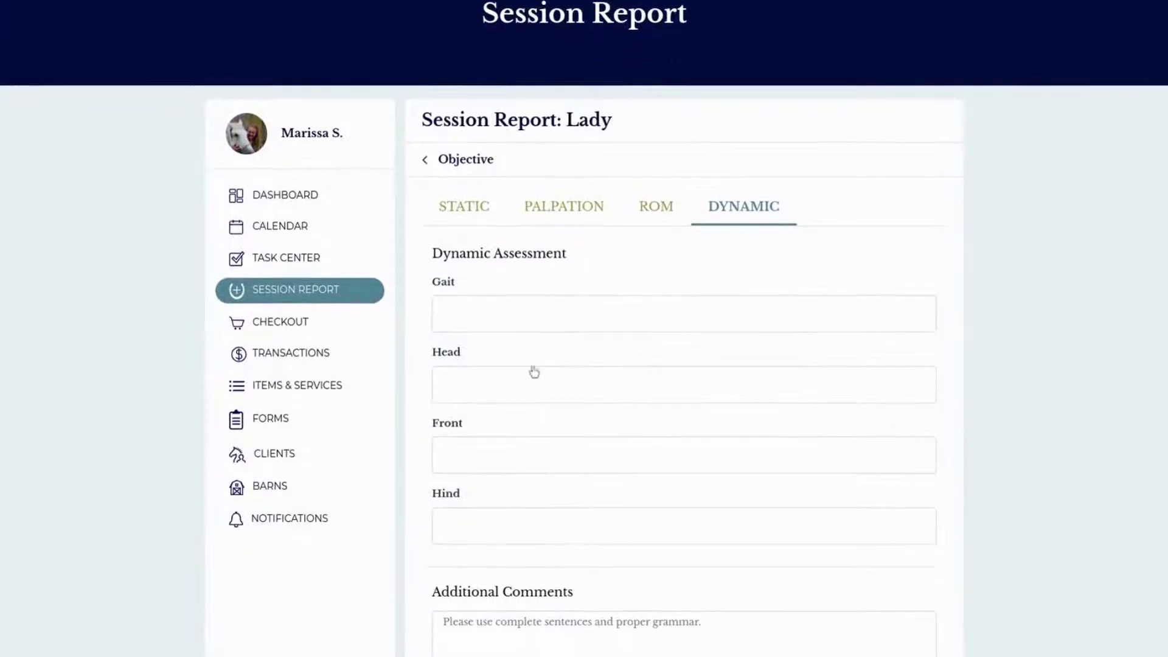
left_click(489, 329)
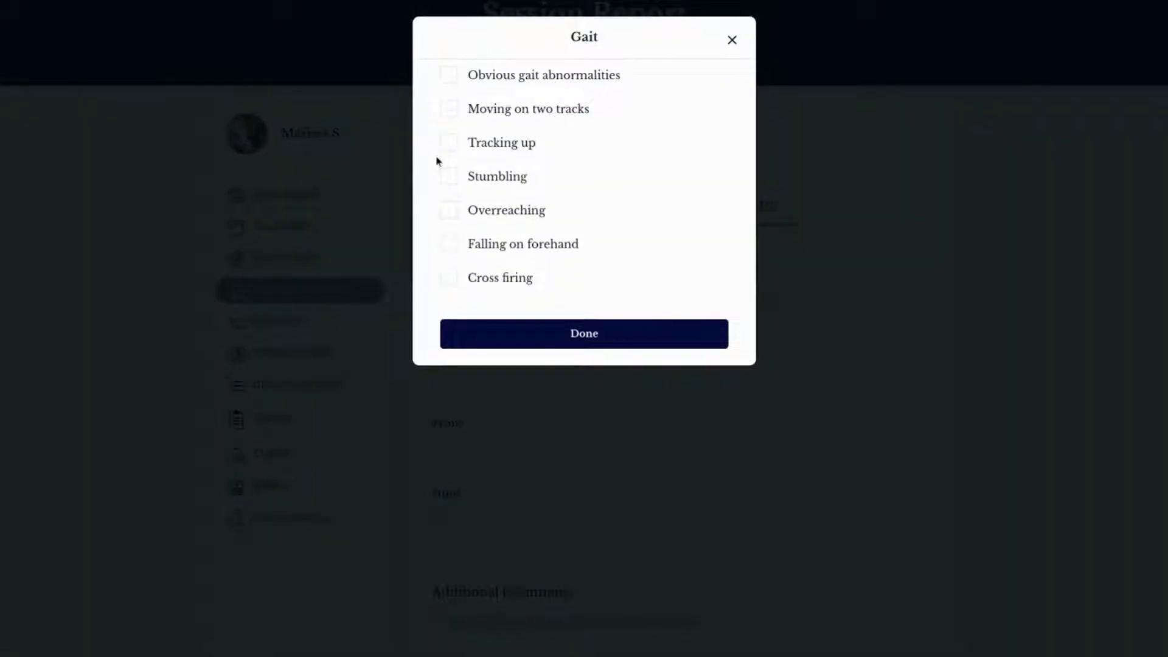
left_click(450, 177)
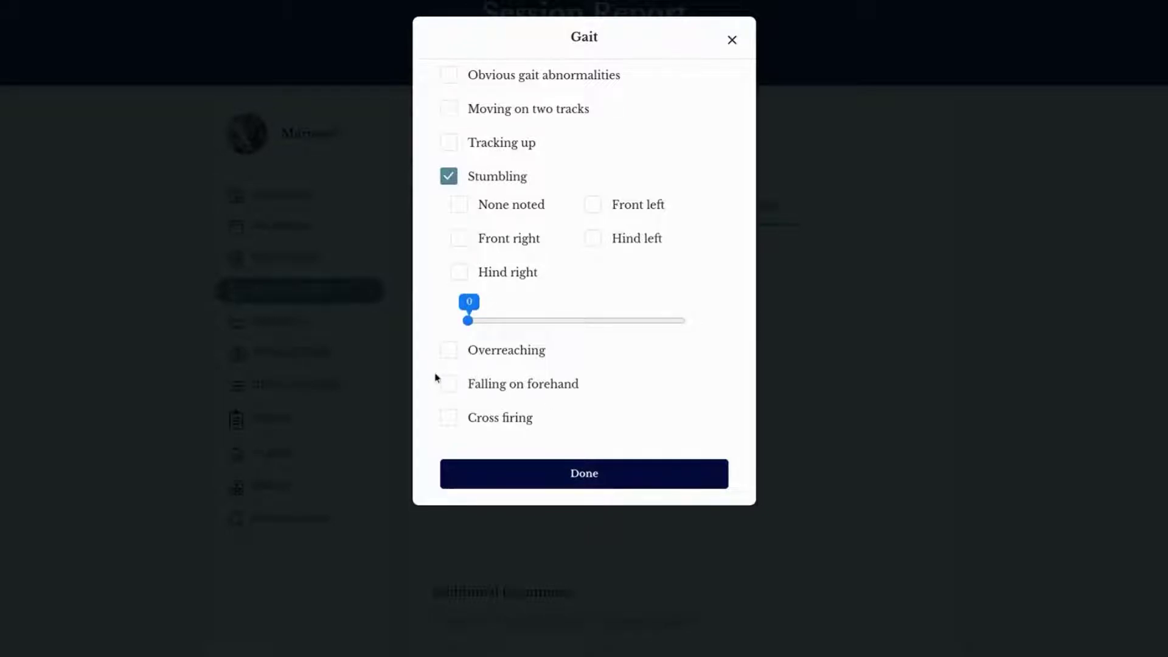
left_click(448, 387)
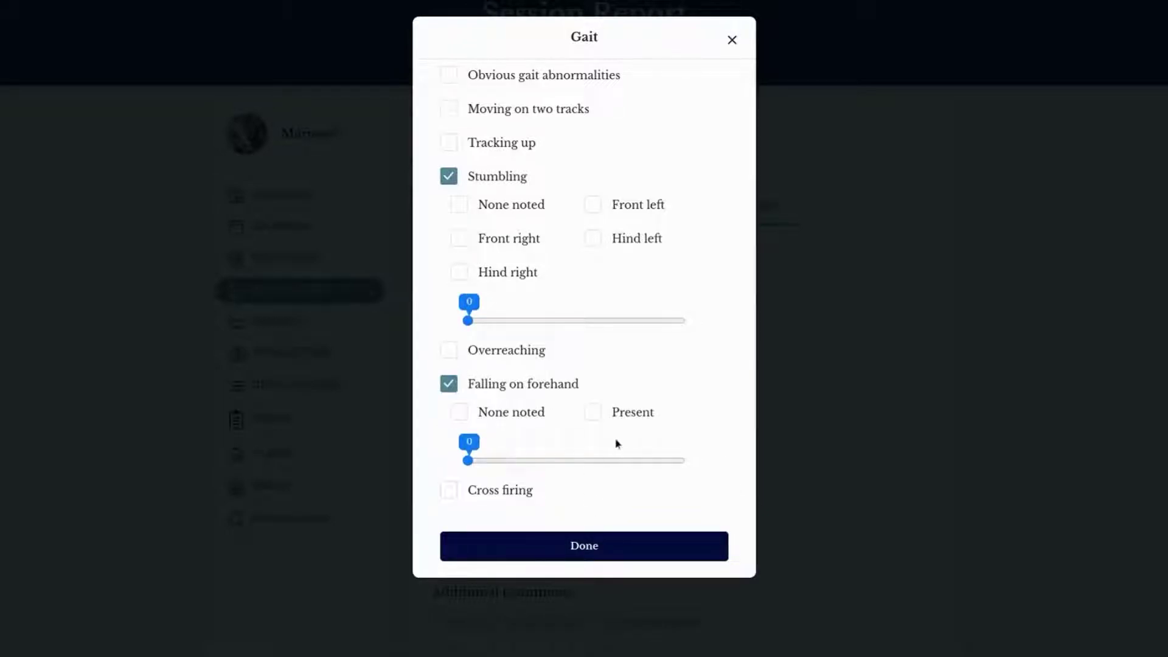
left_click(595, 417)
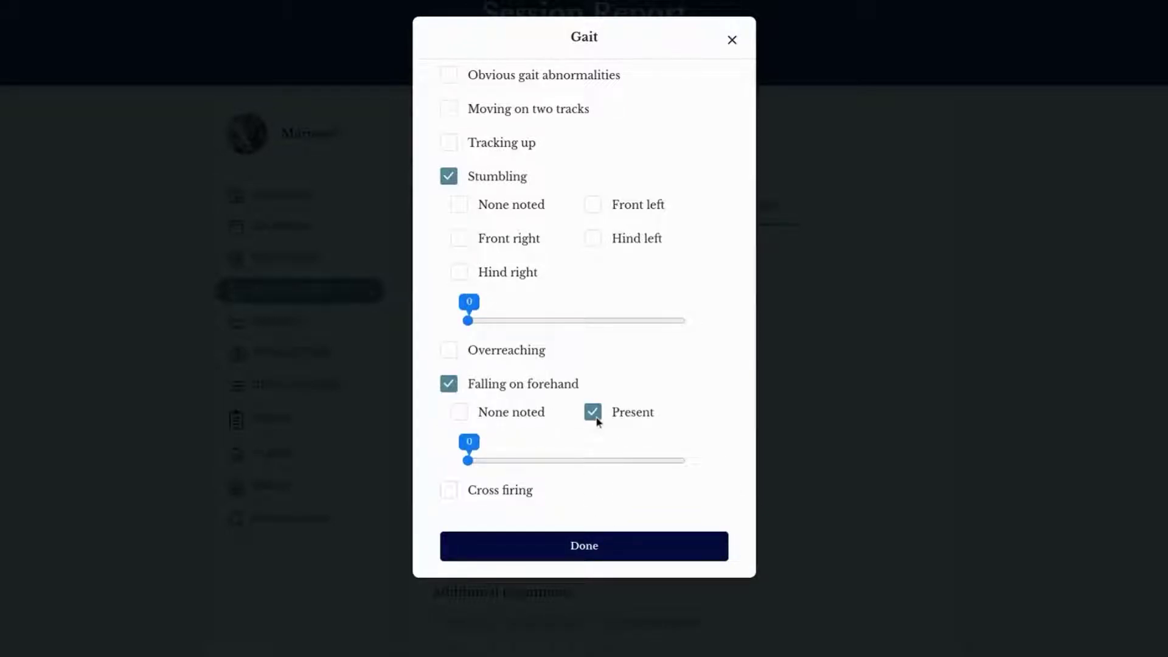
left_click(620, 556)
scroll(681, 575, "down", 3)
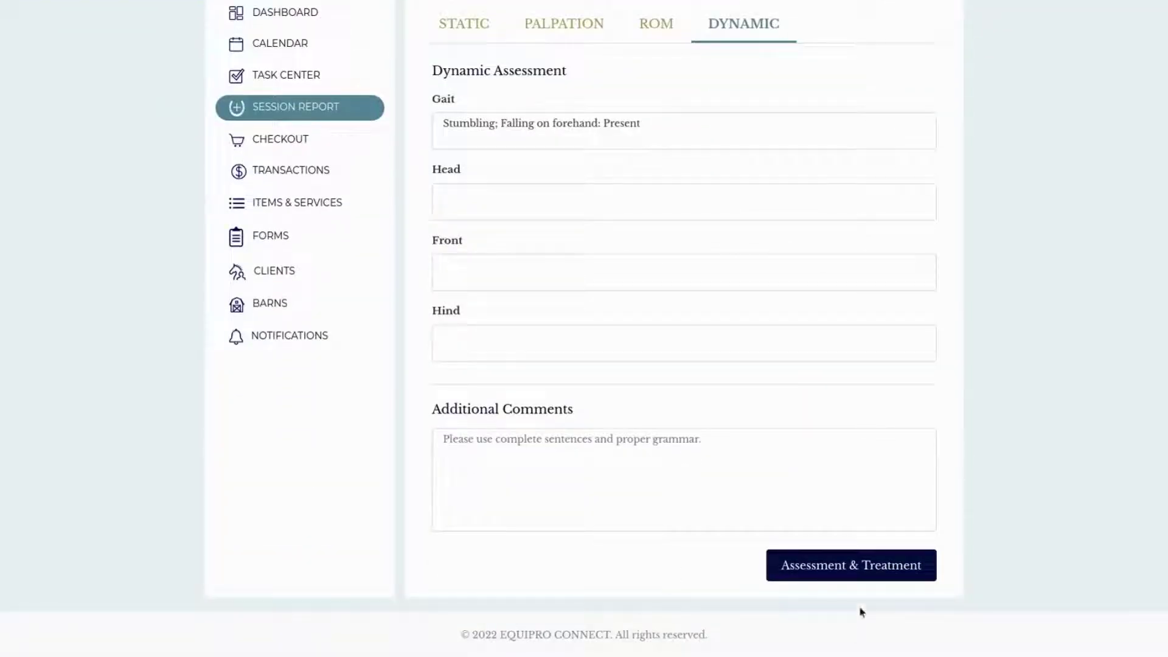
left_click(842, 581)
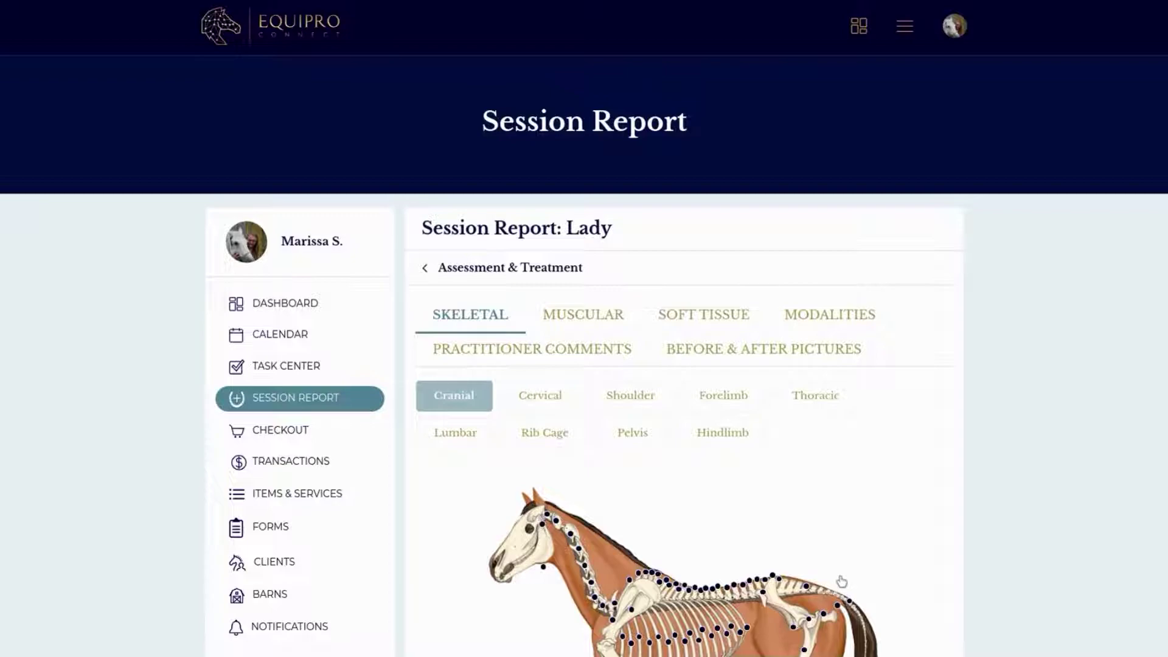
- View the muscular diagram's middle and deep muscle layers, then switch to Soft Tissue
scroll(841, 582, "down", 3)
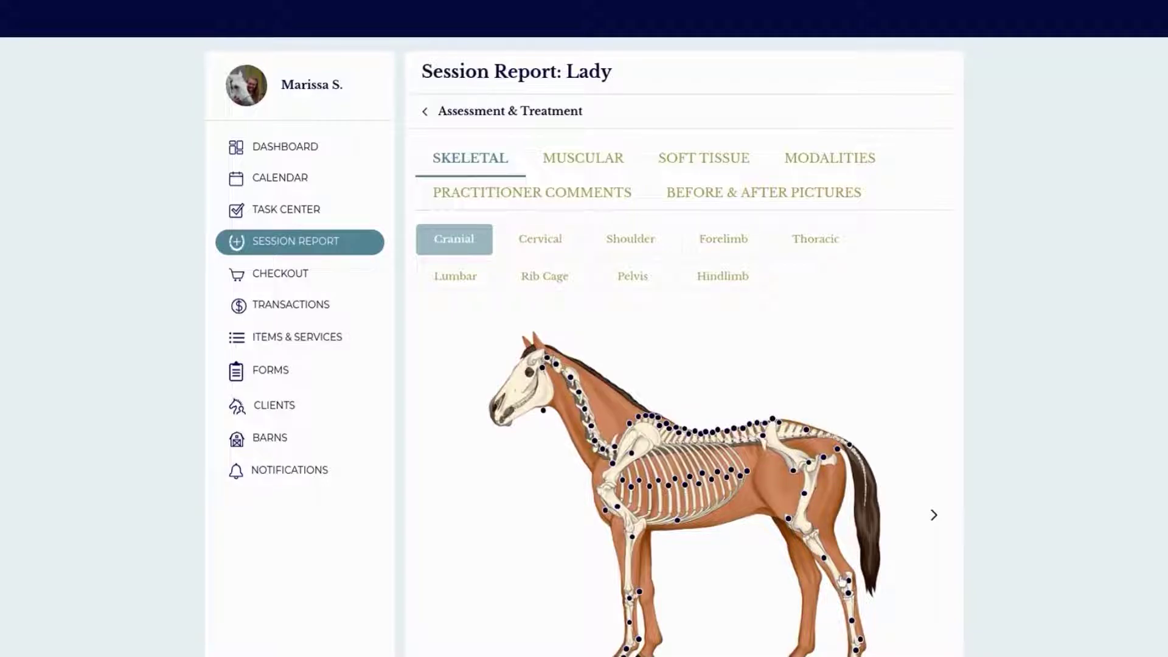
scroll(861, 515, "down", 1)
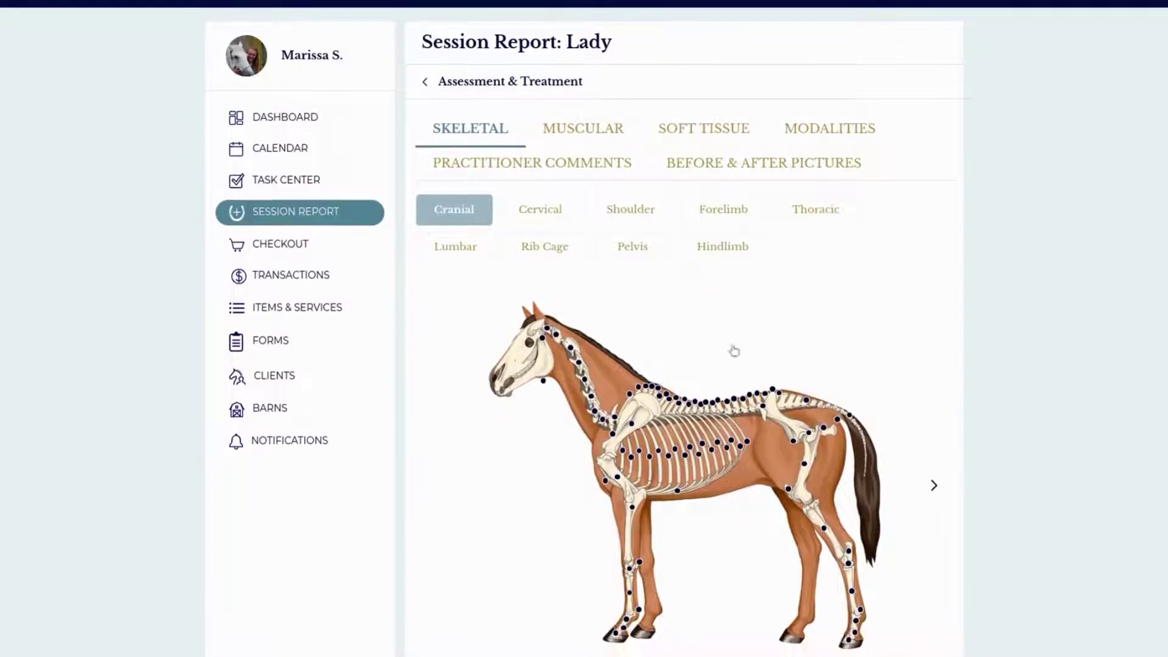
left_click(608, 141)
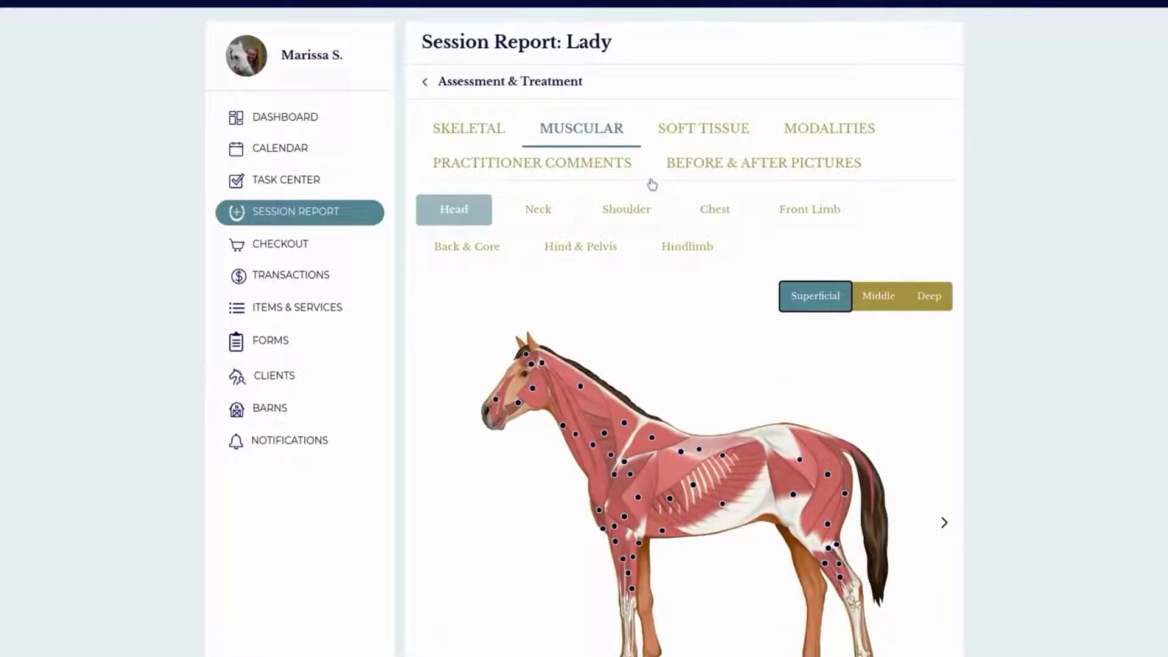
scroll(727, 372, "down", 1)
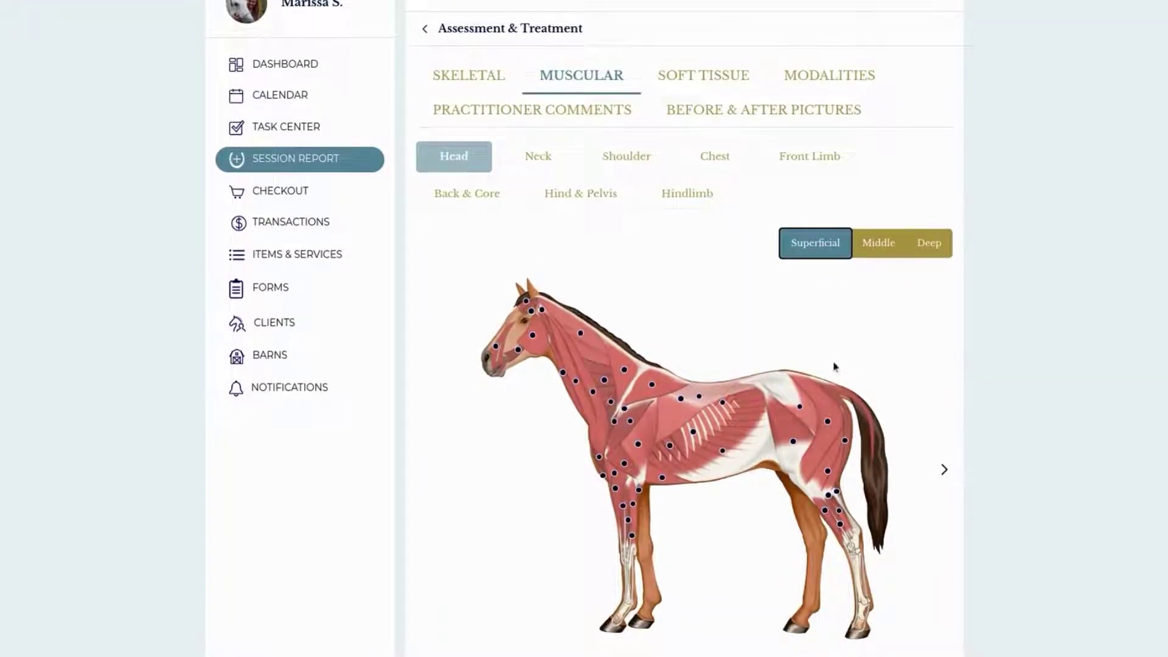
left_click(875, 260)
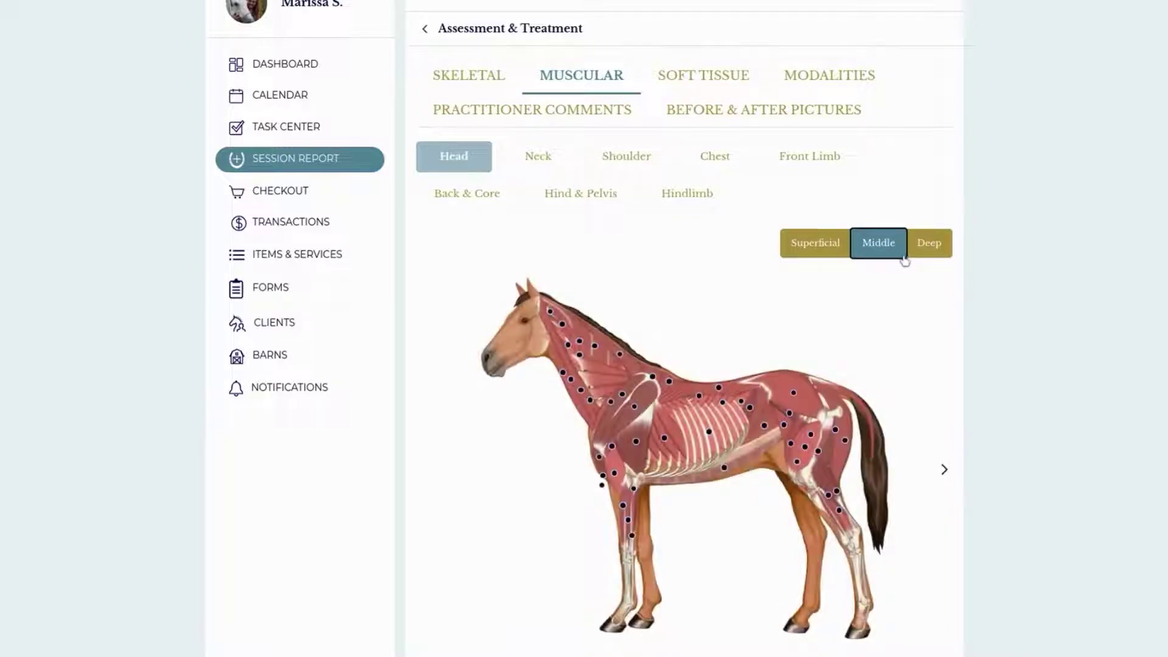
left_click(921, 250)
scroll(881, 381, "down", 1)
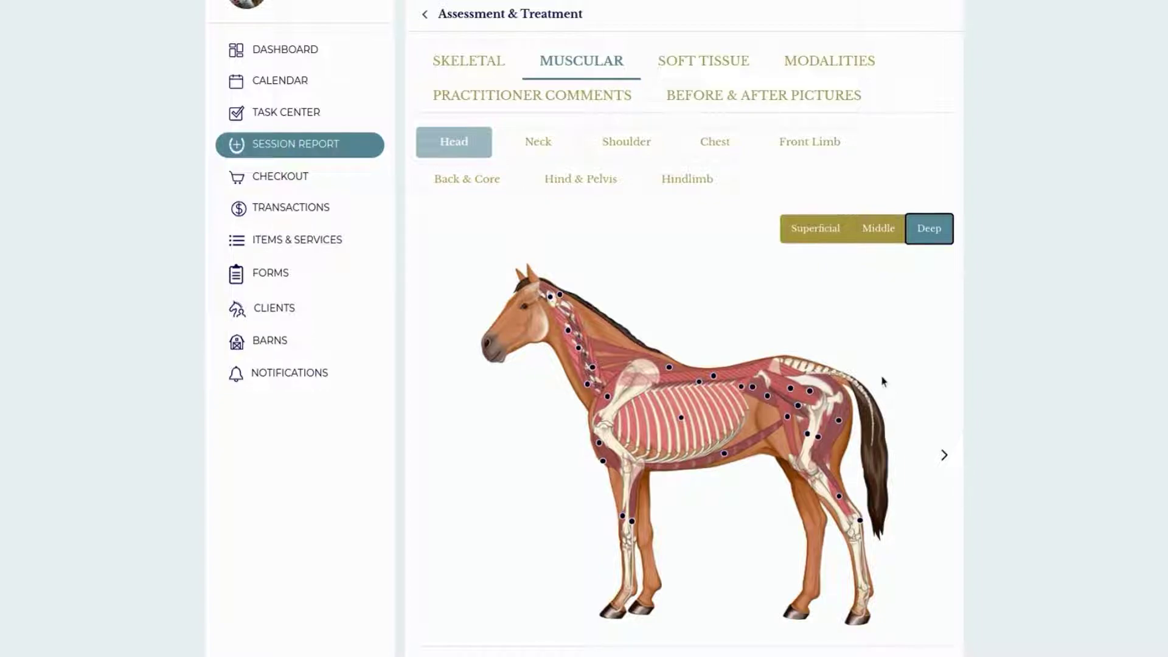
left_click(685, 52)
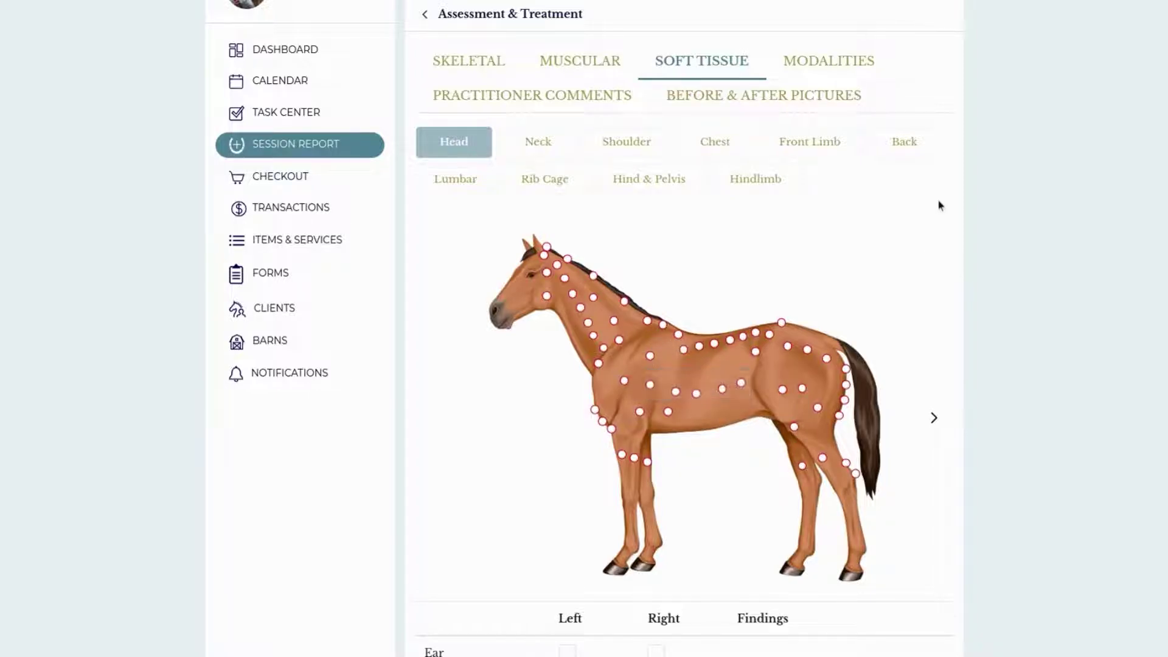
- Look over the Soft Tissue table, then switch to Skeletal and check the TMJ info
scroll(809, 385, "down", 1)
scroll(694, 184, "up", 3)
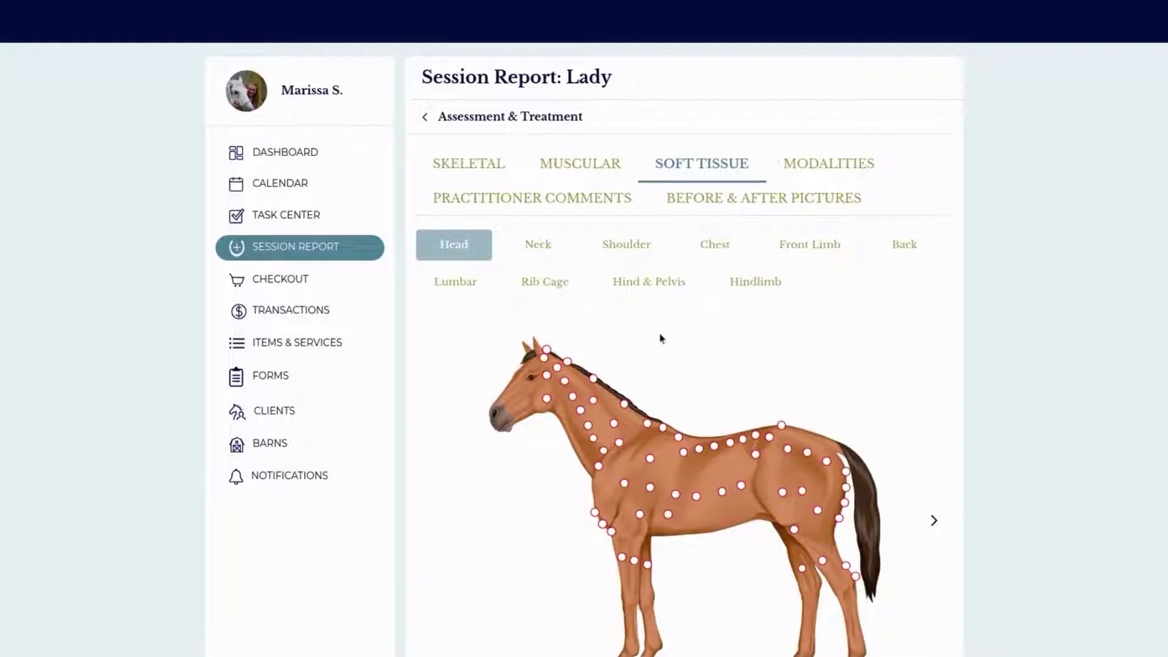
scroll(621, 453, "down", 7)
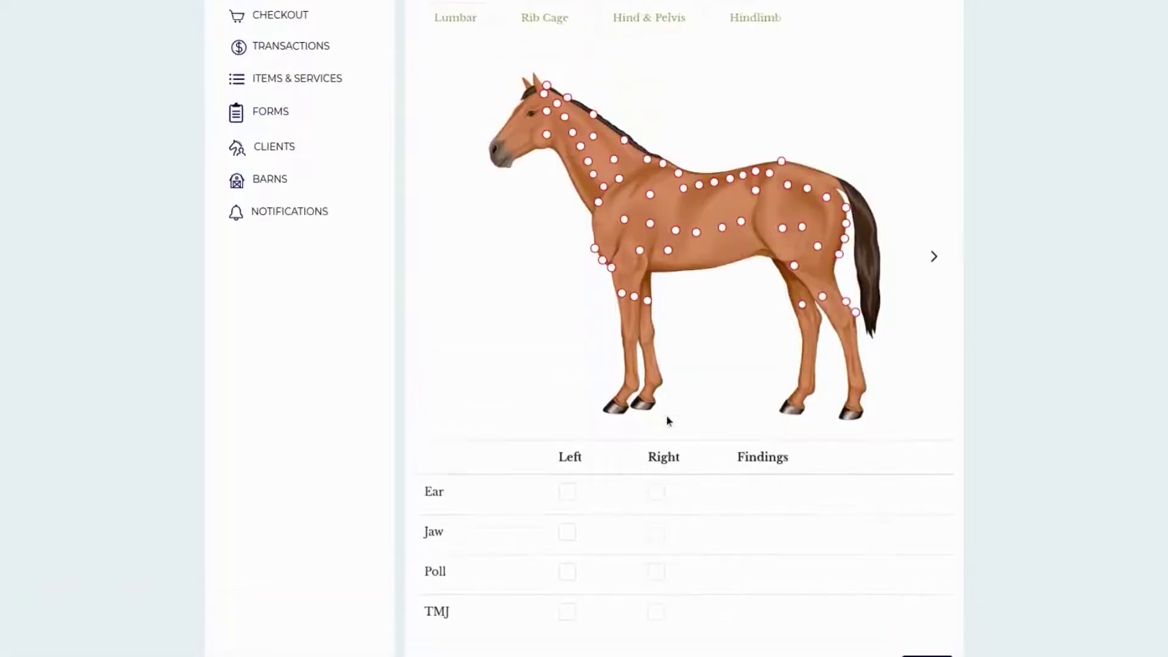
scroll(668, 417, "up", 6)
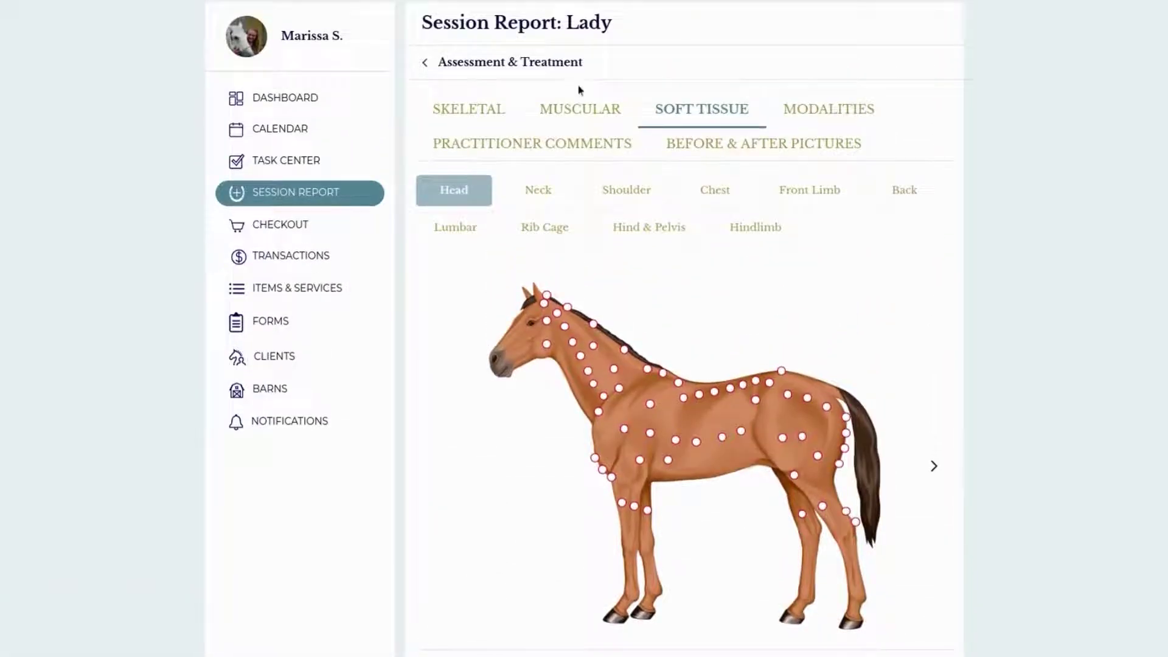
left_click(507, 109)
scroll(571, 365, "down", 5)
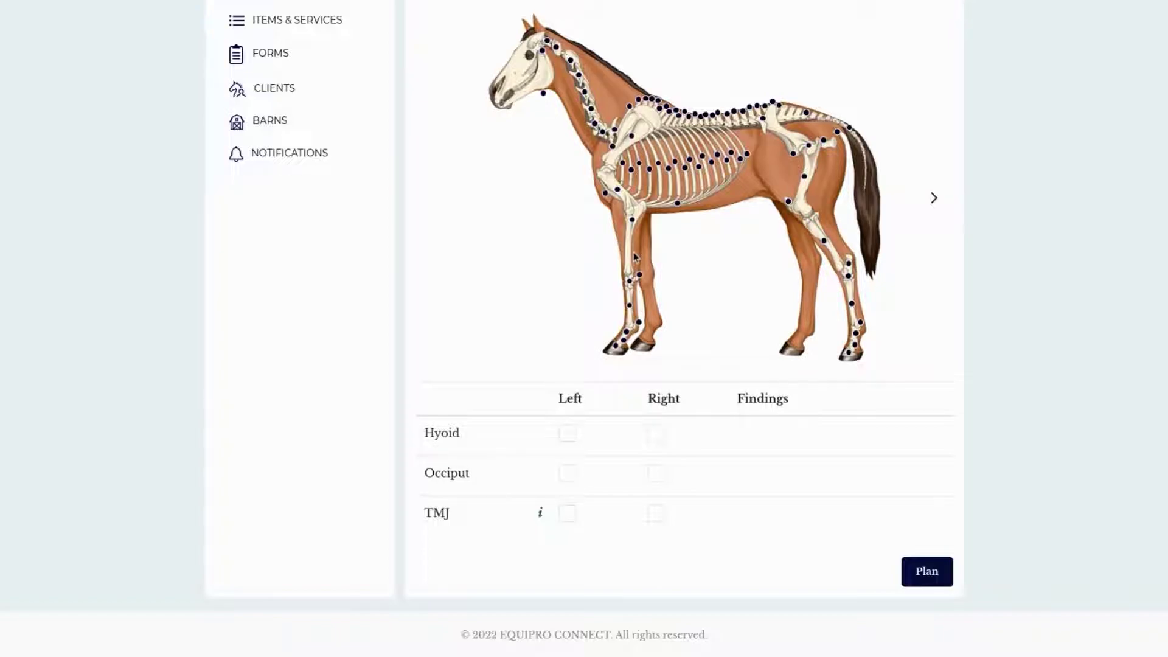
mouse_move(541, 517)
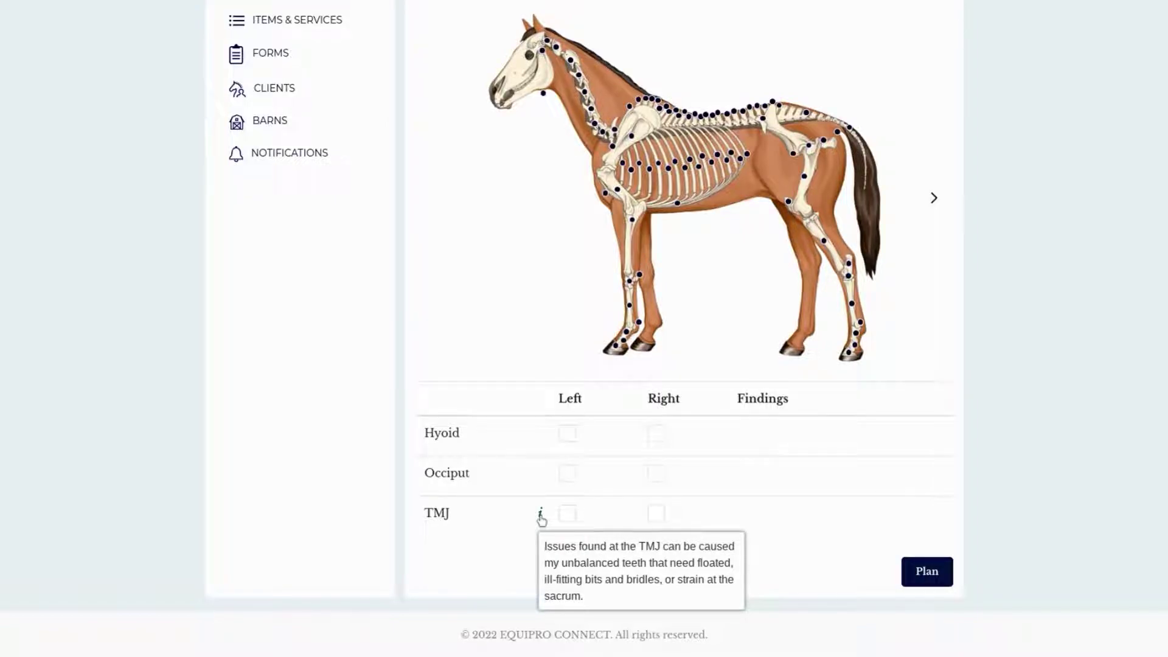
scroll(704, 320, "up", 4)
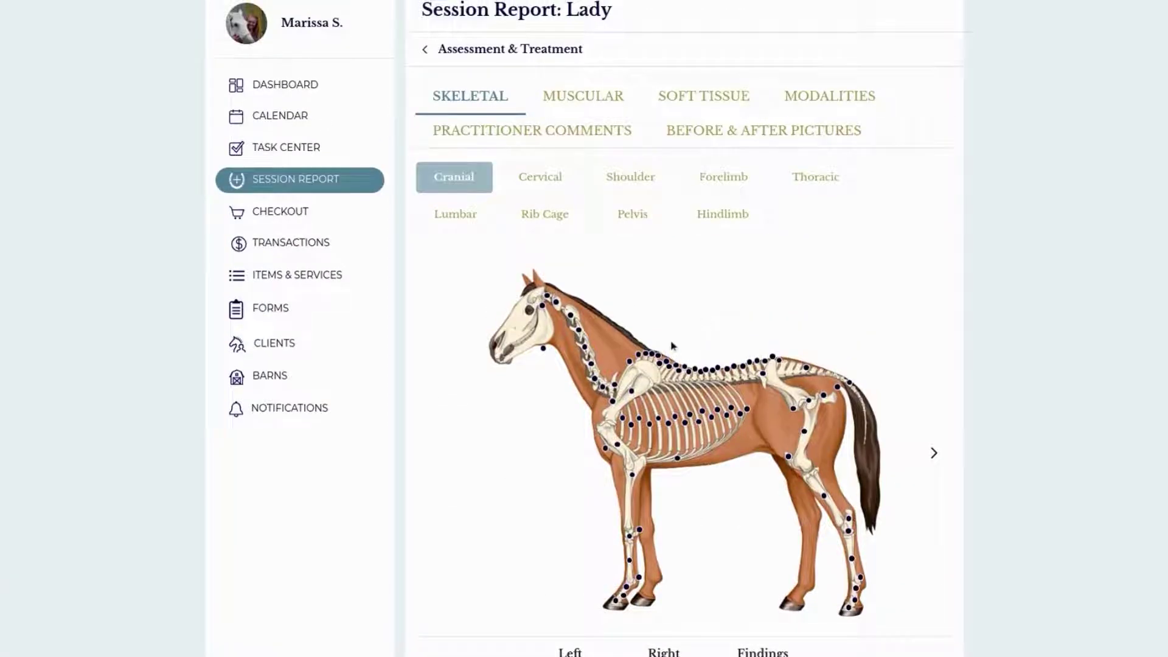
left_click(665, 388)
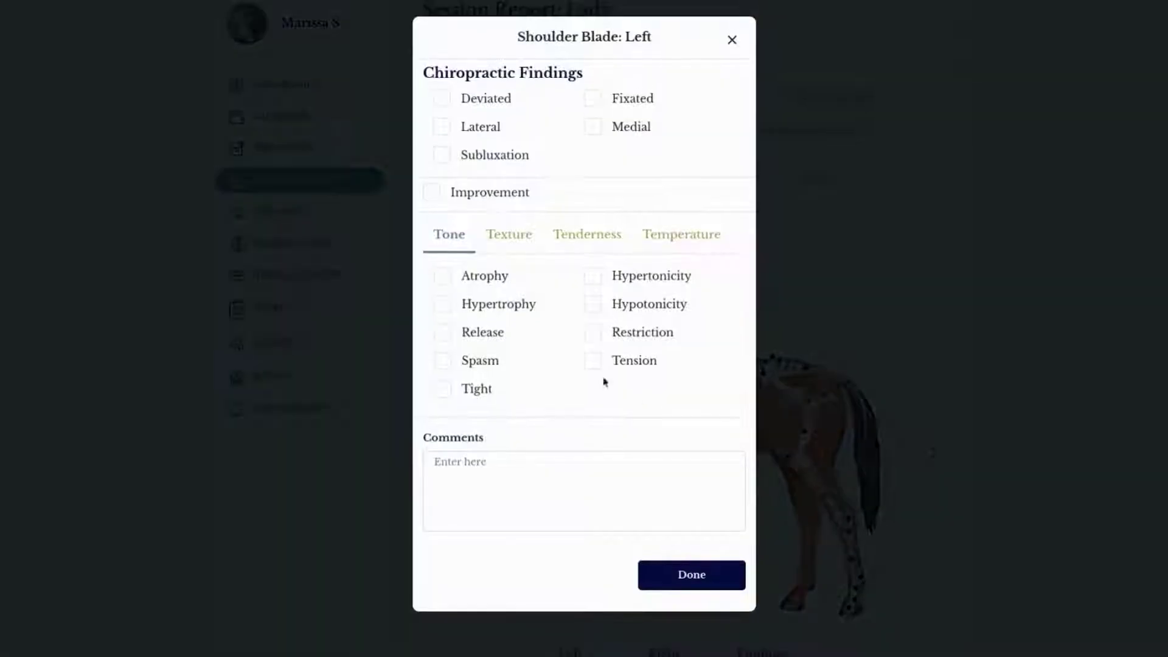
left_click(443, 99)
left_click(441, 156)
left_click(443, 361)
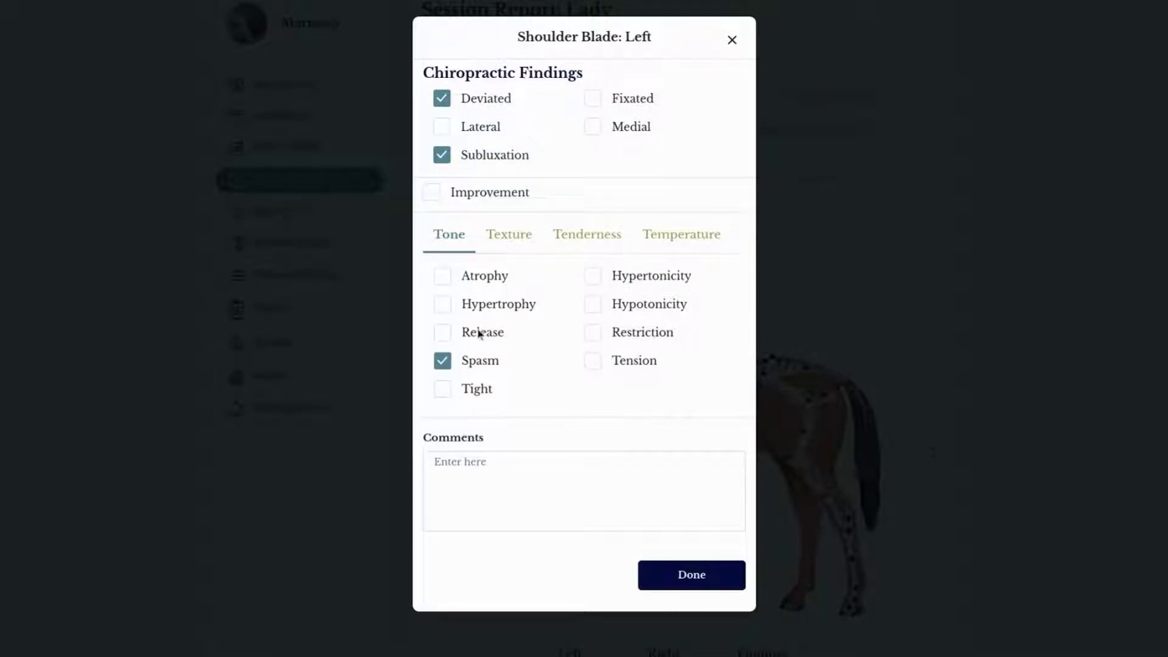
left_click(523, 238)
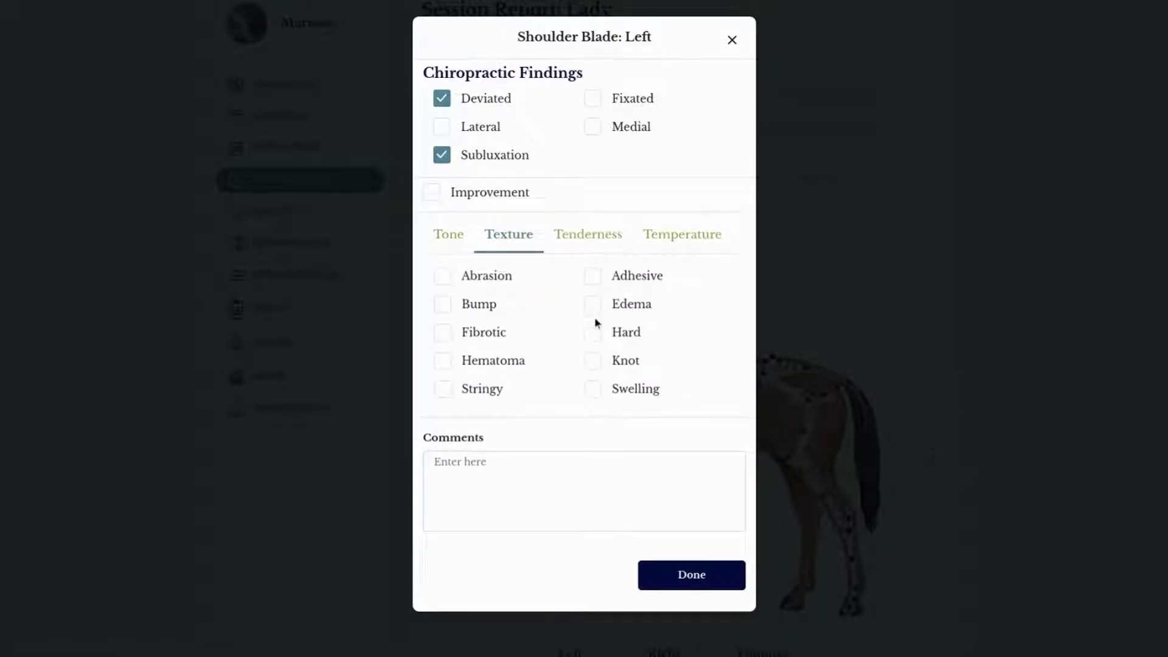
left_click(594, 305)
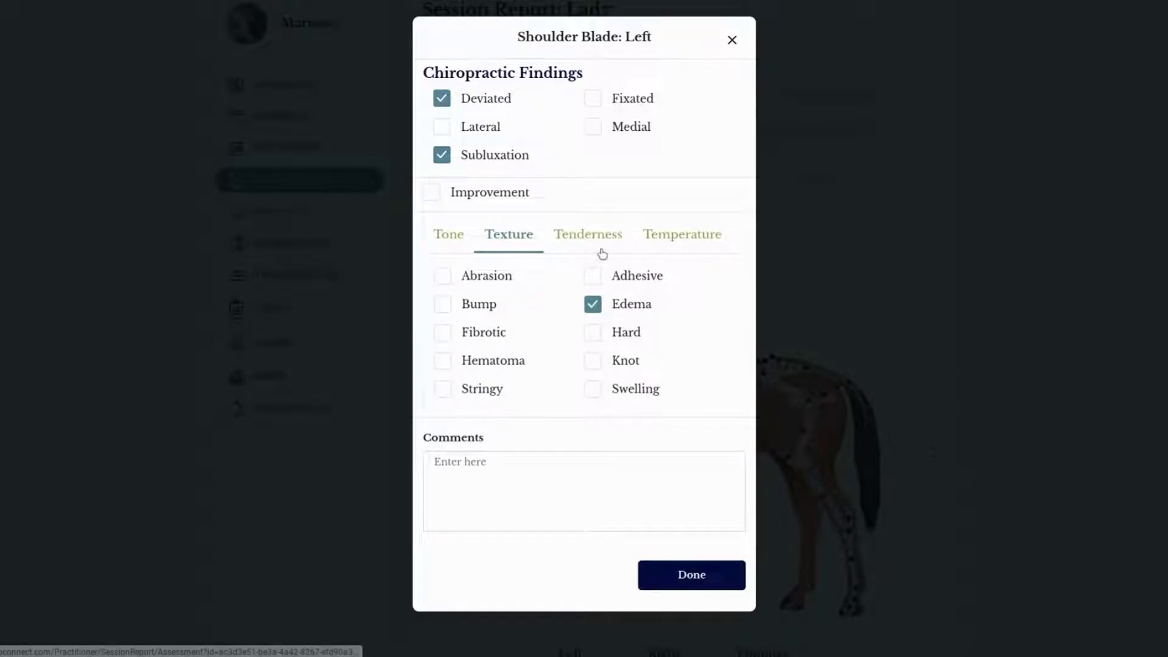
left_click(605, 251)
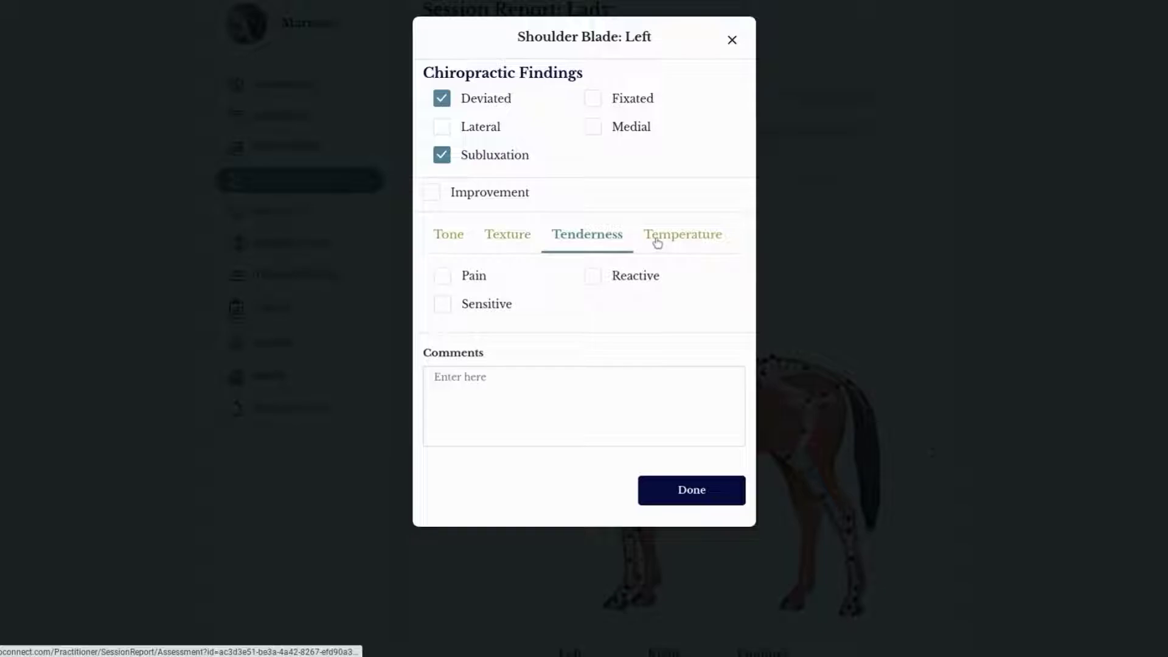
left_click(652, 242)
left_click(592, 395)
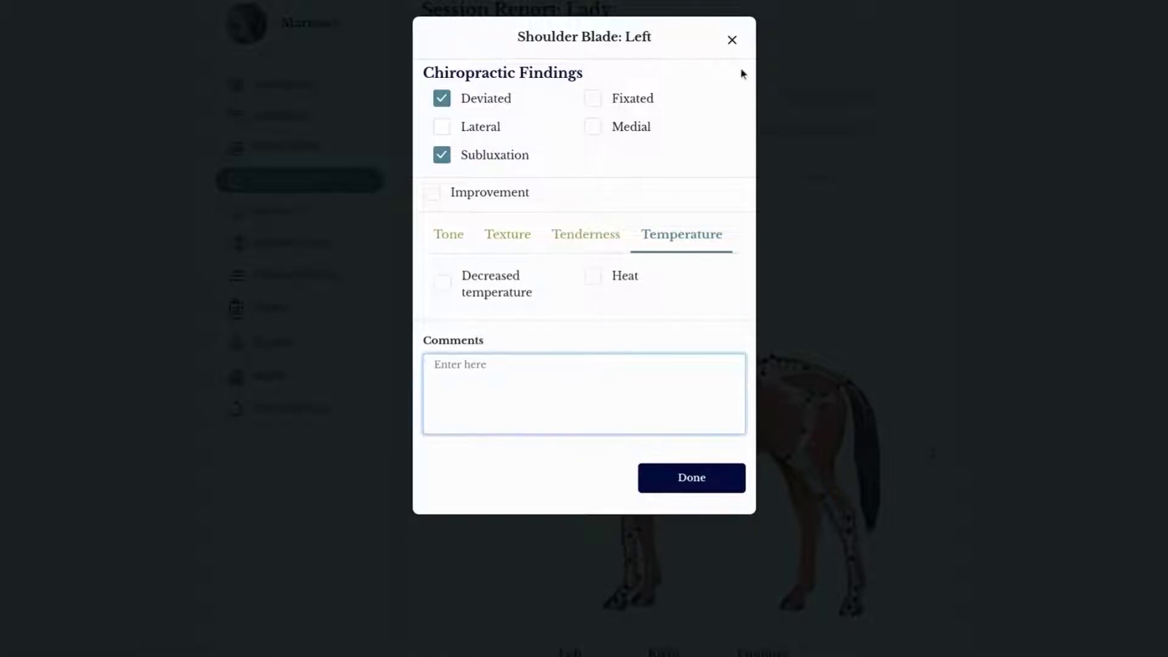
left_click(733, 42)
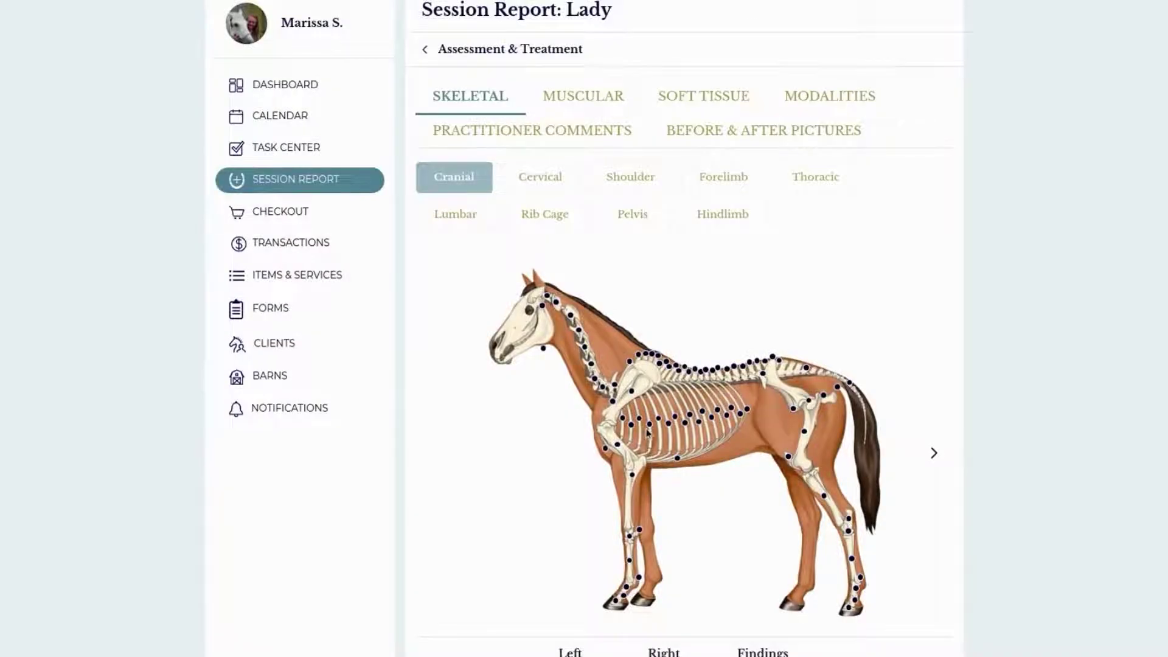
scroll(646, 433, "down", 1)
- Mark the left shoulder blade Deviated with Spasm, and a Subluxation at left C4
left_click(625, 404)
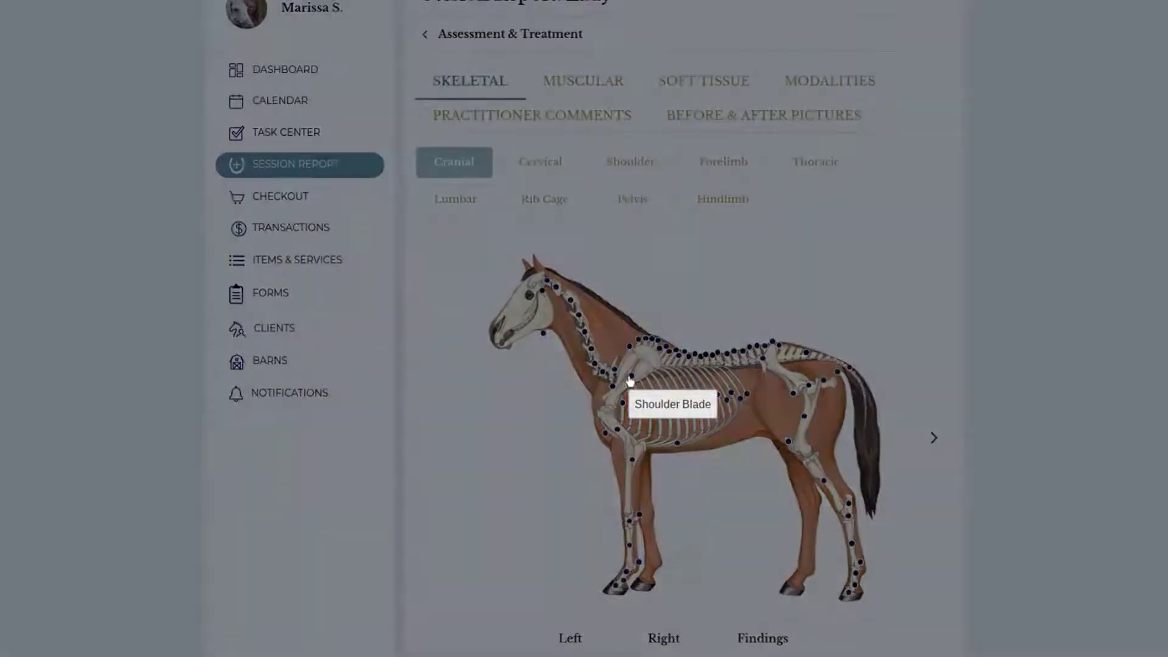
left_click(443, 100)
left_click(443, 363)
left_click(722, 581)
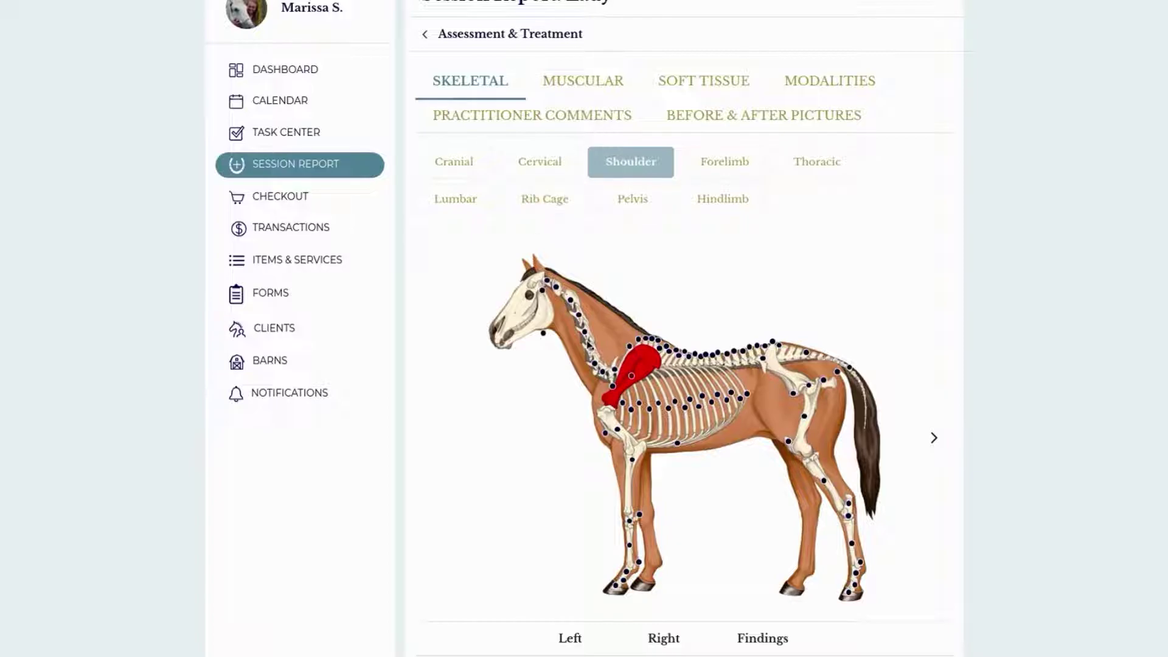
left_click(591, 366)
left_click(443, 102)
left_click(691, 528)
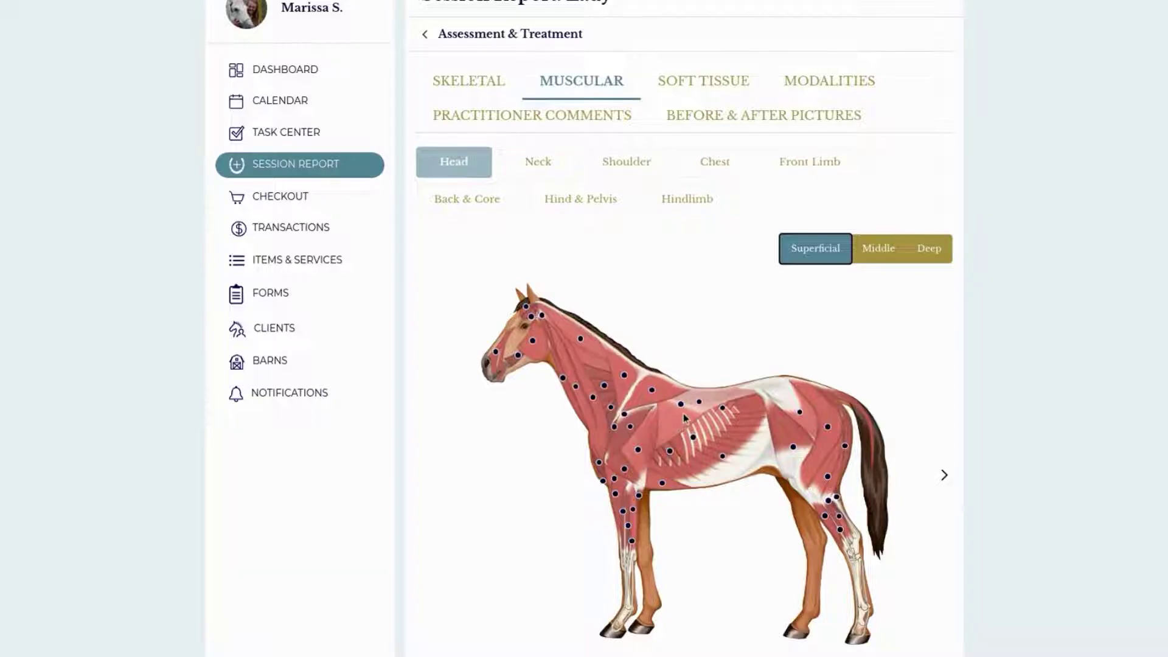
- Mark Spasm in the left Latissimus Dorsi and Tension at left Lumbar 3
left_click(680, 406)
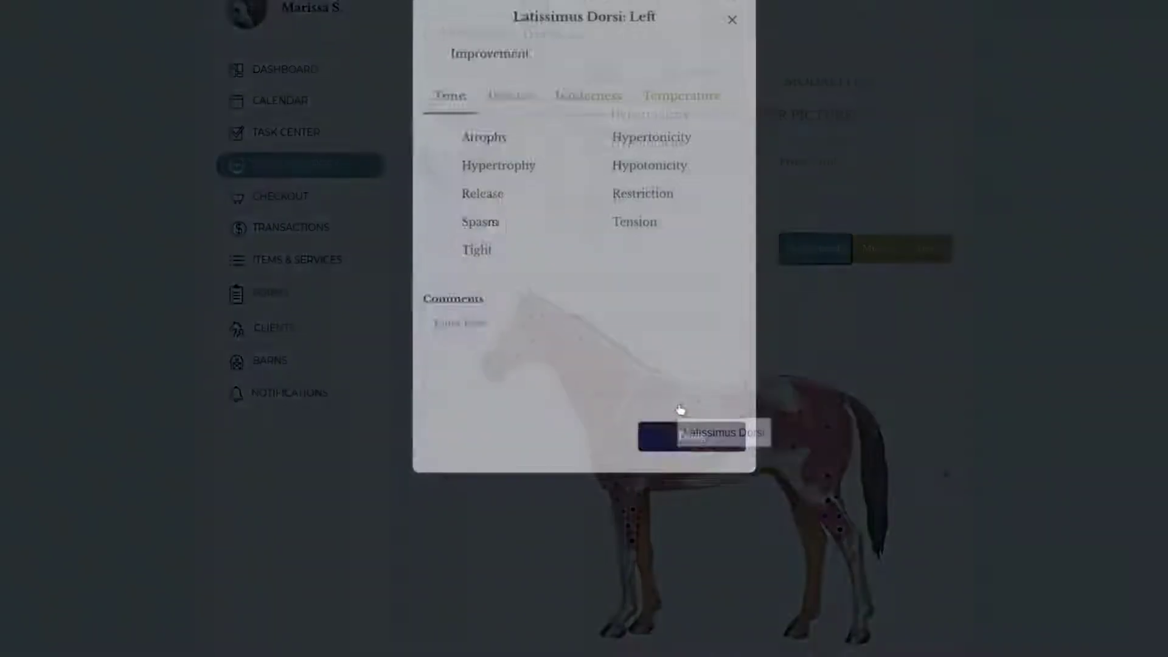
left_click(451, 242)
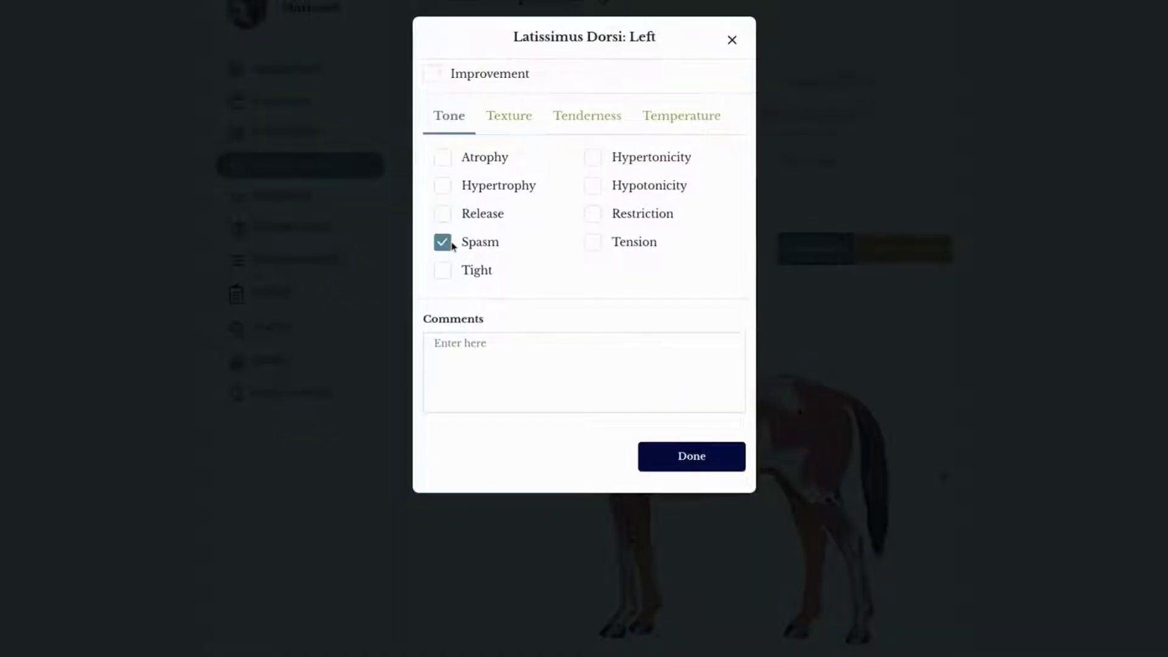
left_click(729, 461)
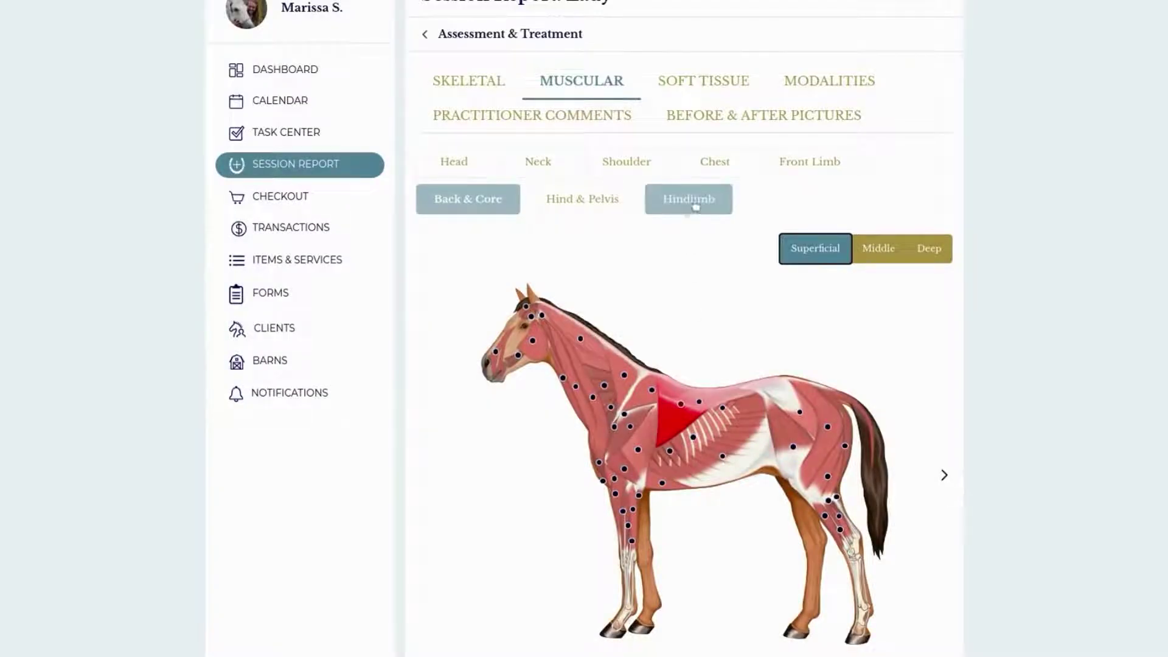
left_click(723, 90)
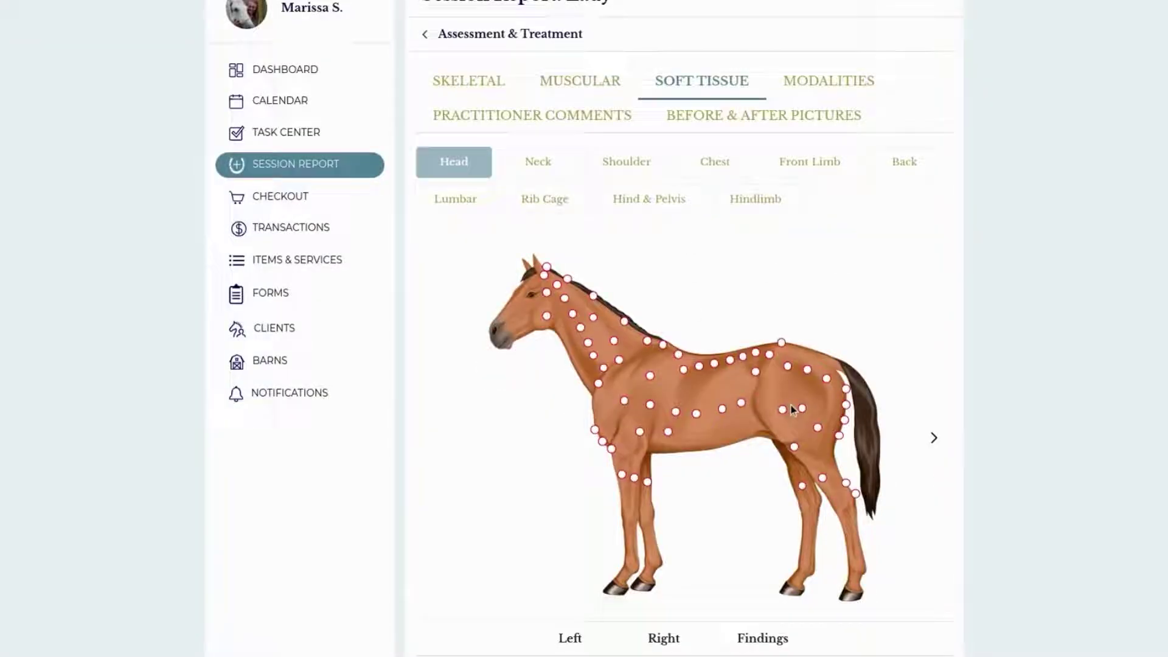
left_click(787, 366)
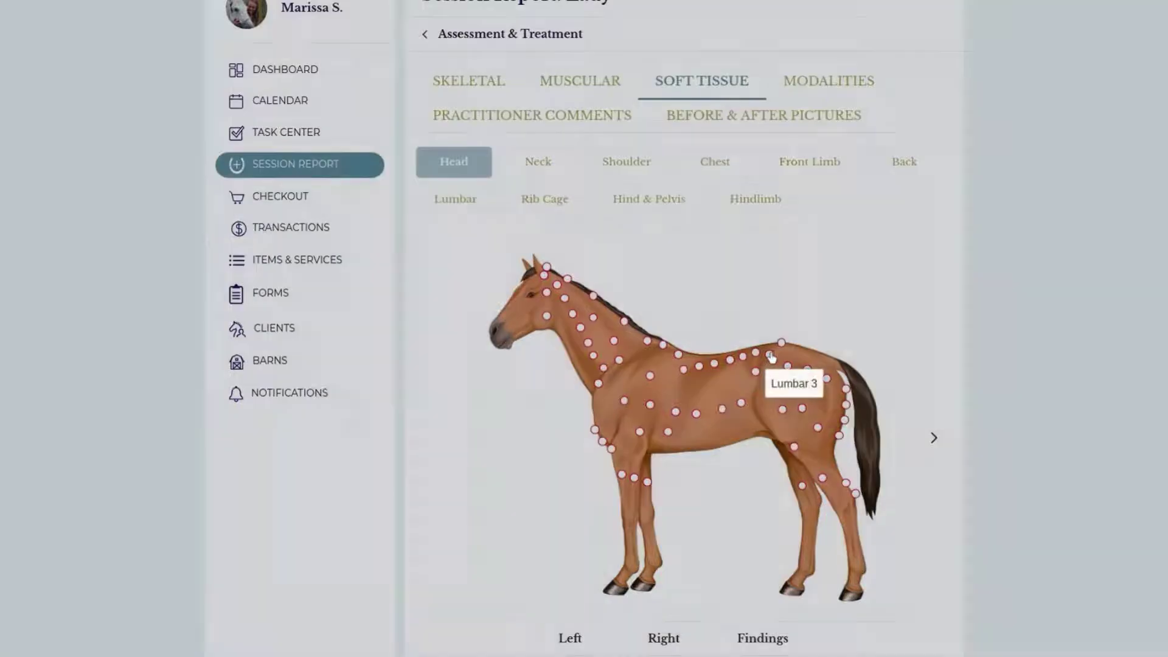
left_click(595, 242)
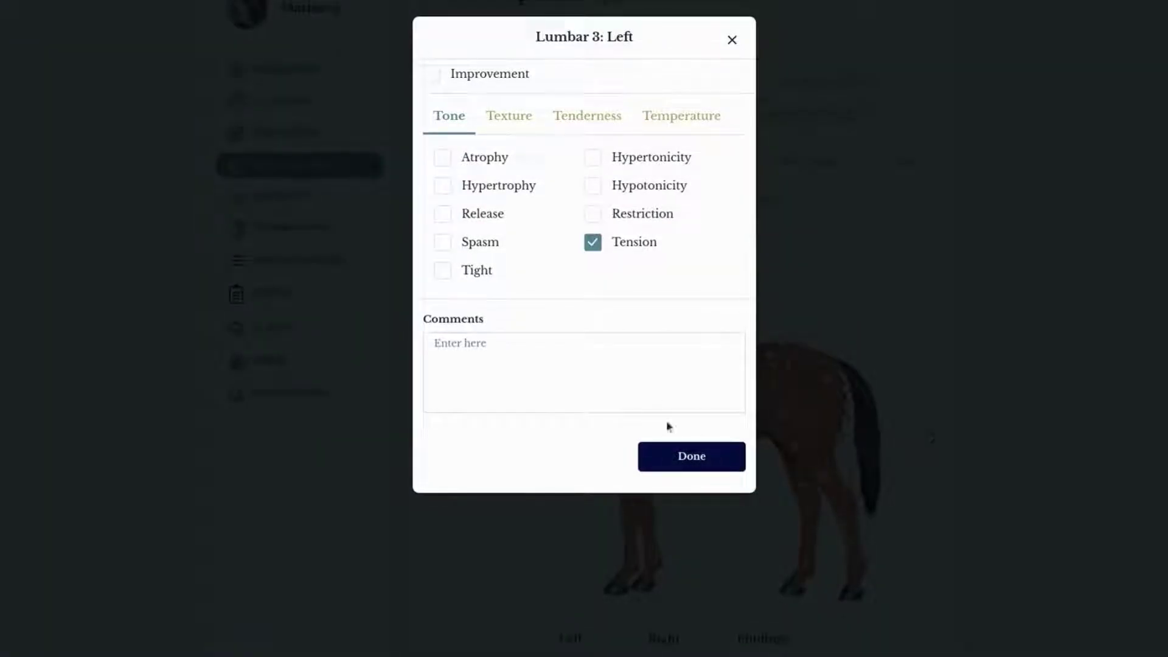
left_click(670, 457)
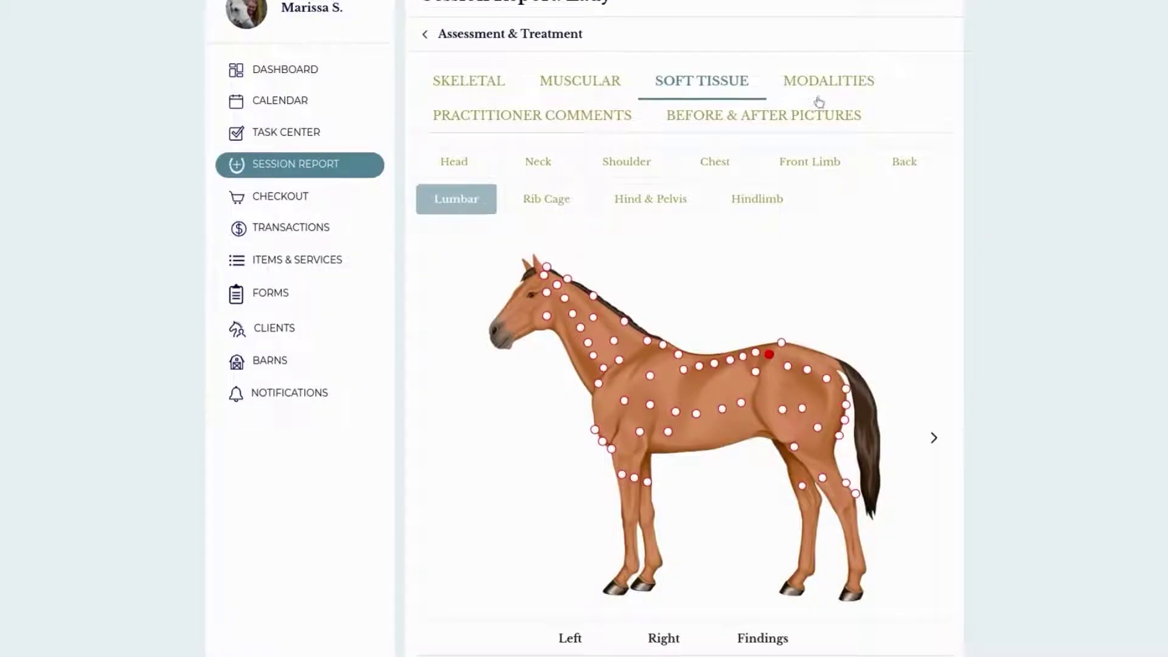
left_click(820, 83)
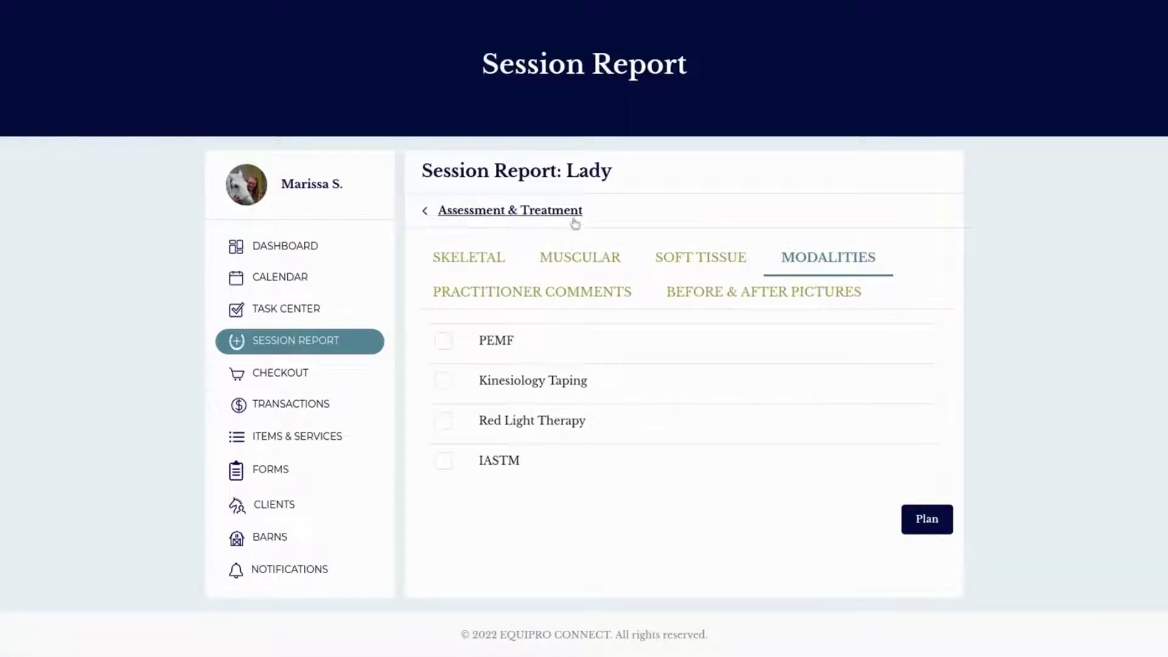
- Mark the left Parotidoauricular muscle tone as Tight in the muscular assessment
left_click(579, 263)
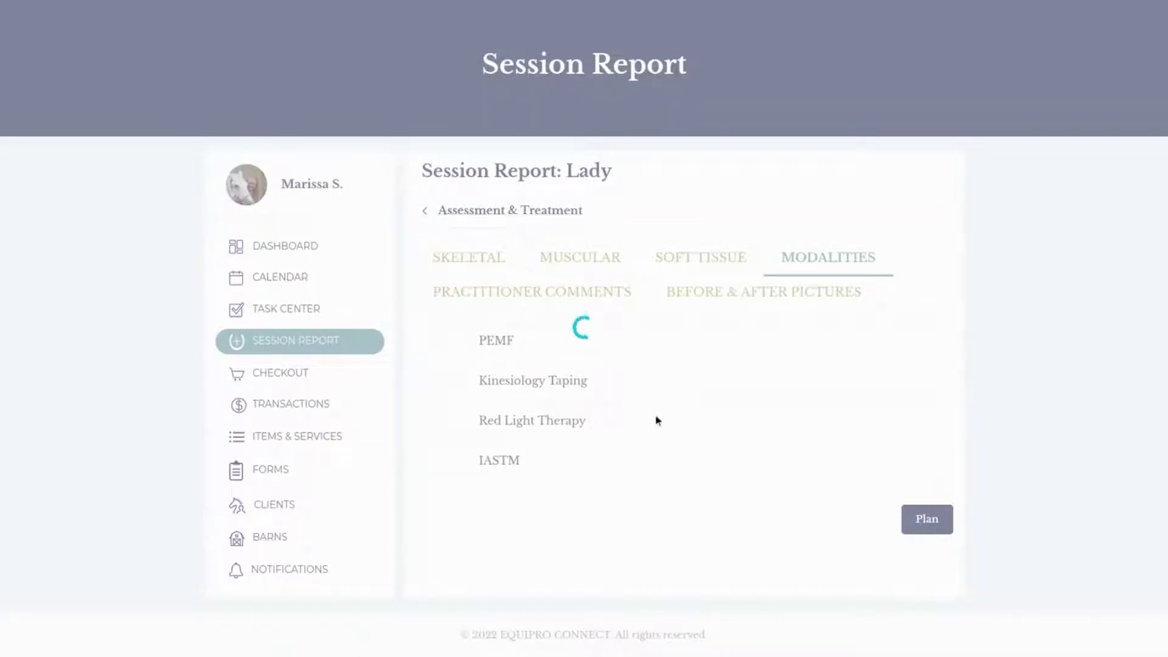
scroll(683, 511, "down", 8)
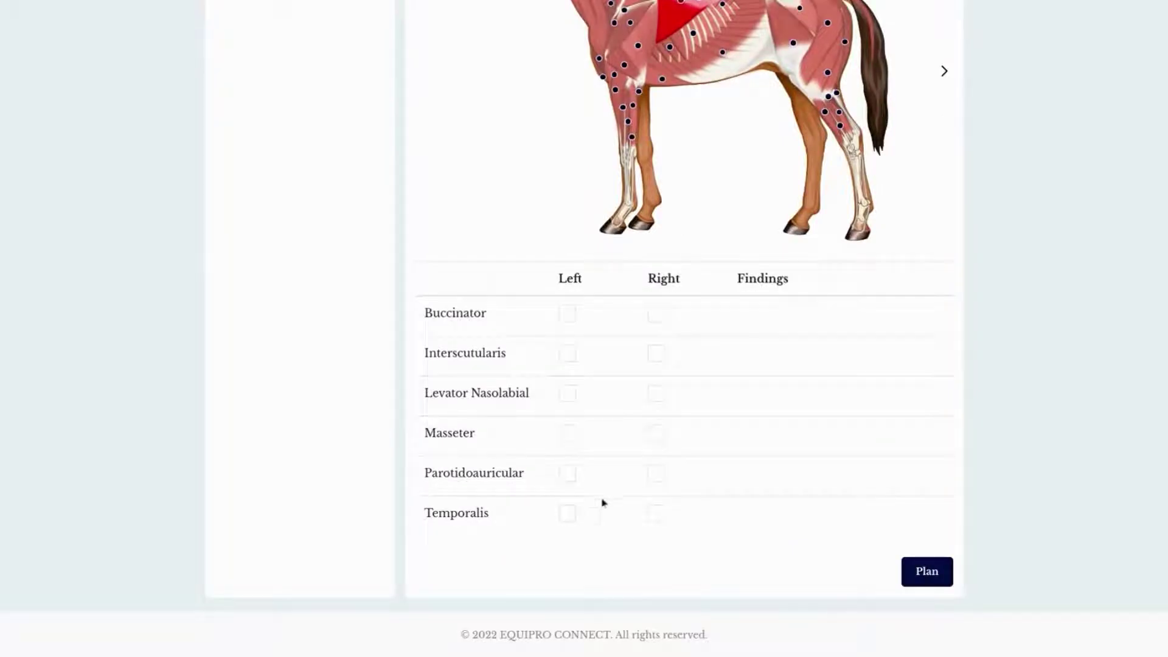
left_click(565, 483)
left_click(450, 270)
left_click(695, 458)
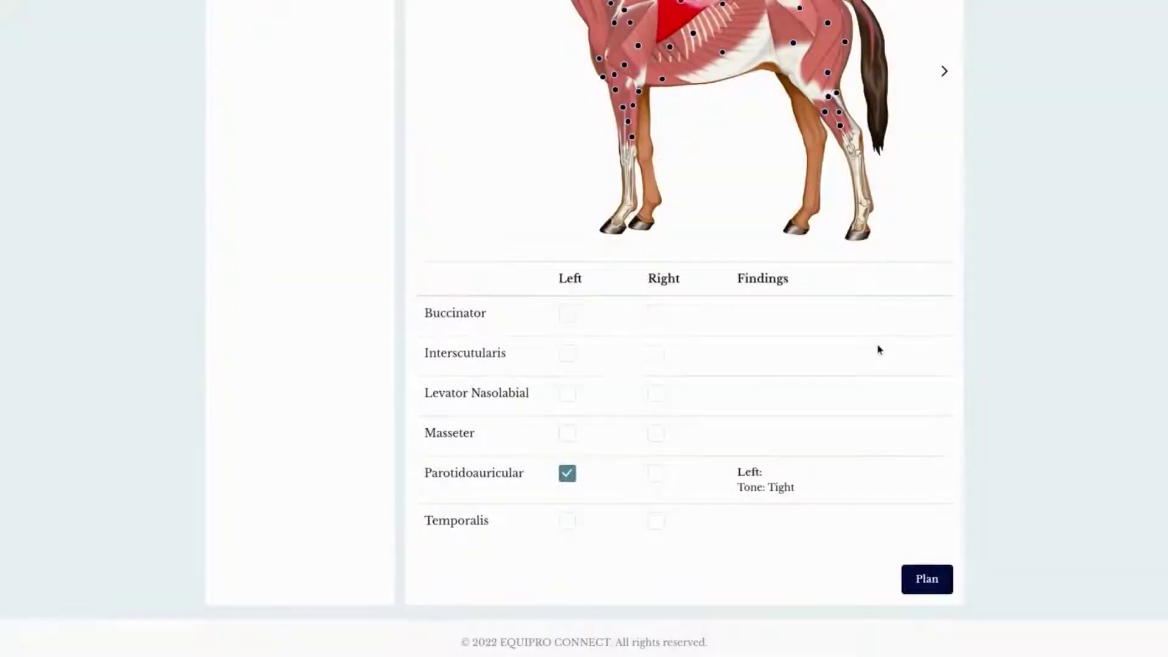
- Check Kinesiology Taping under Modalities with the note 'spinal decompression', then show Practitioner Comments
scroll(870, 347, "up", 8)
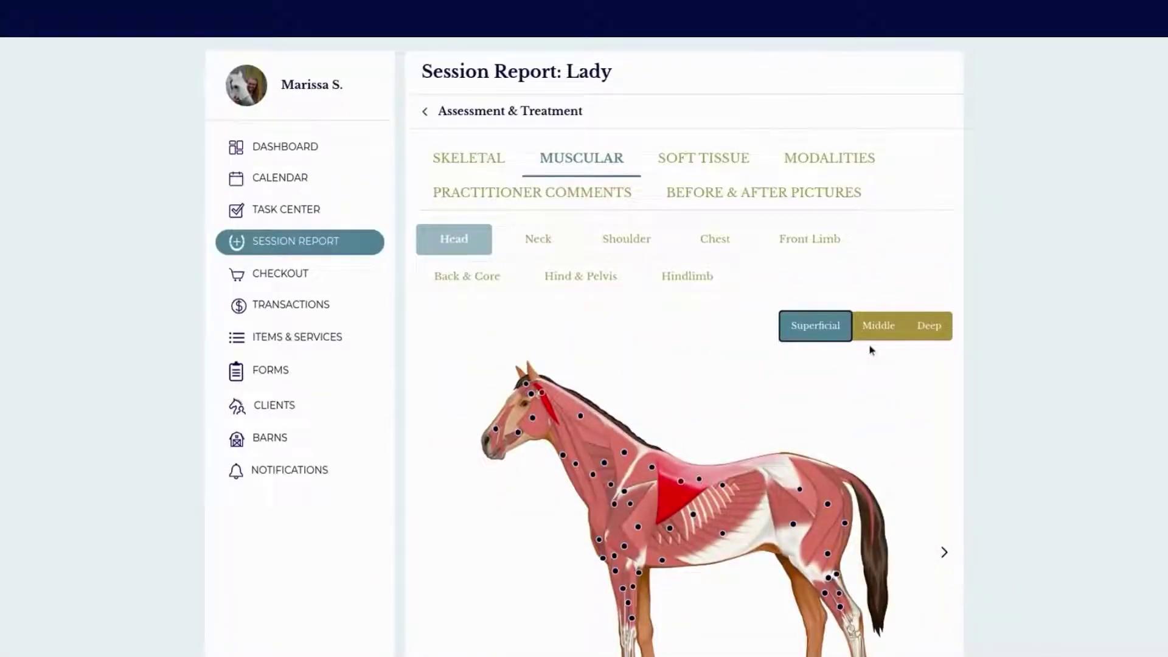
left_click(816, 169)
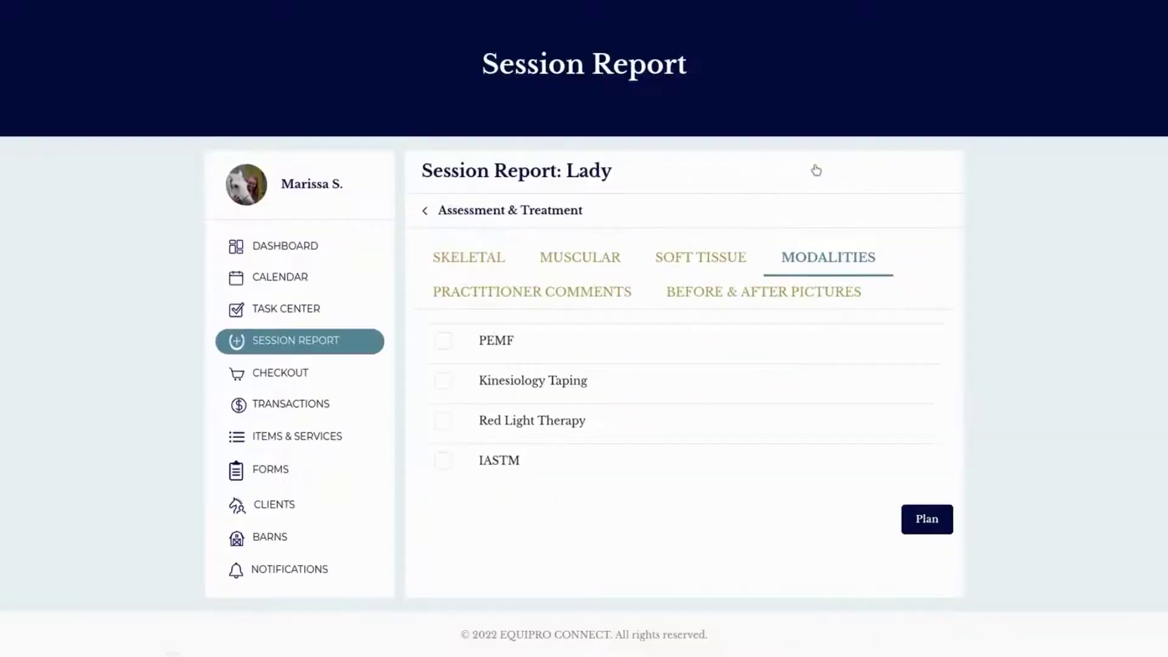
left_click(446, 387)
left_click(707, 398)
type("sp")
key("BackSpace")
type("pin")
left_click(849, 436)
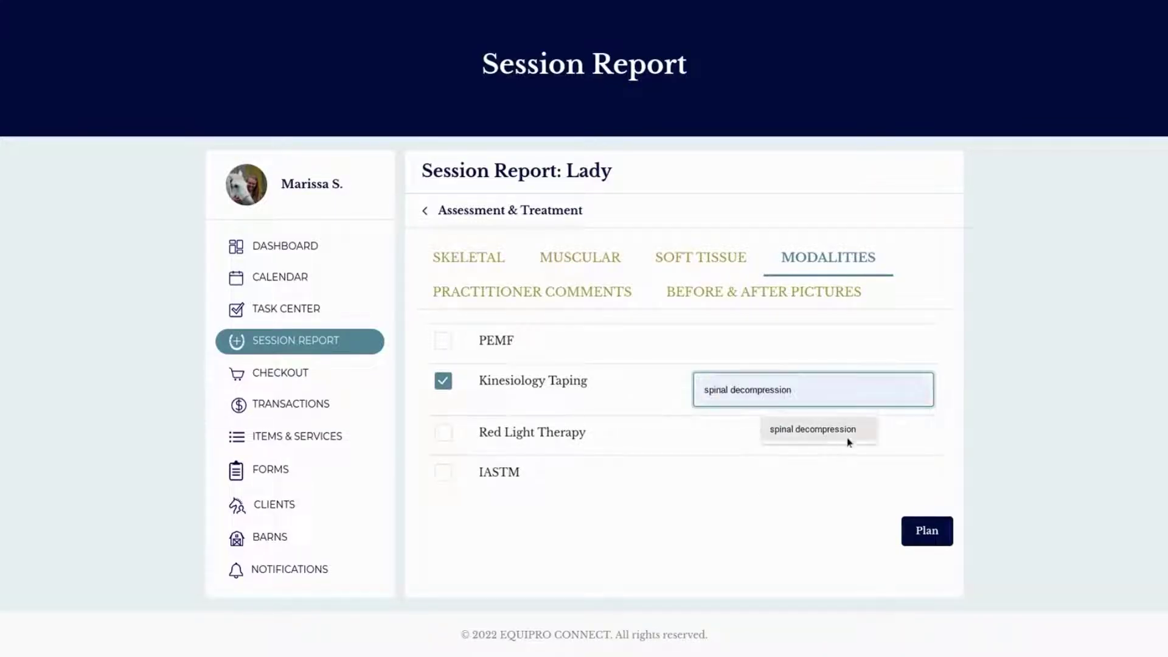
left_click(591, 305)
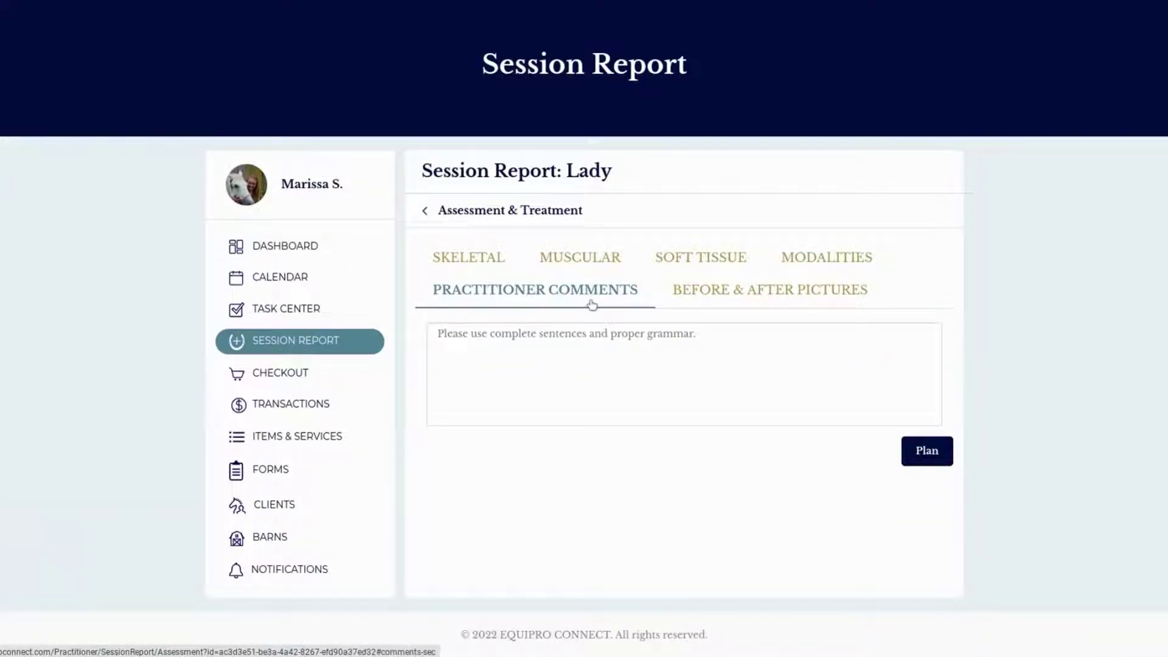
- Leave the practitioner comment empty, skip Before & After Pictures, and advance to the Plan section
left_click(597, 370)
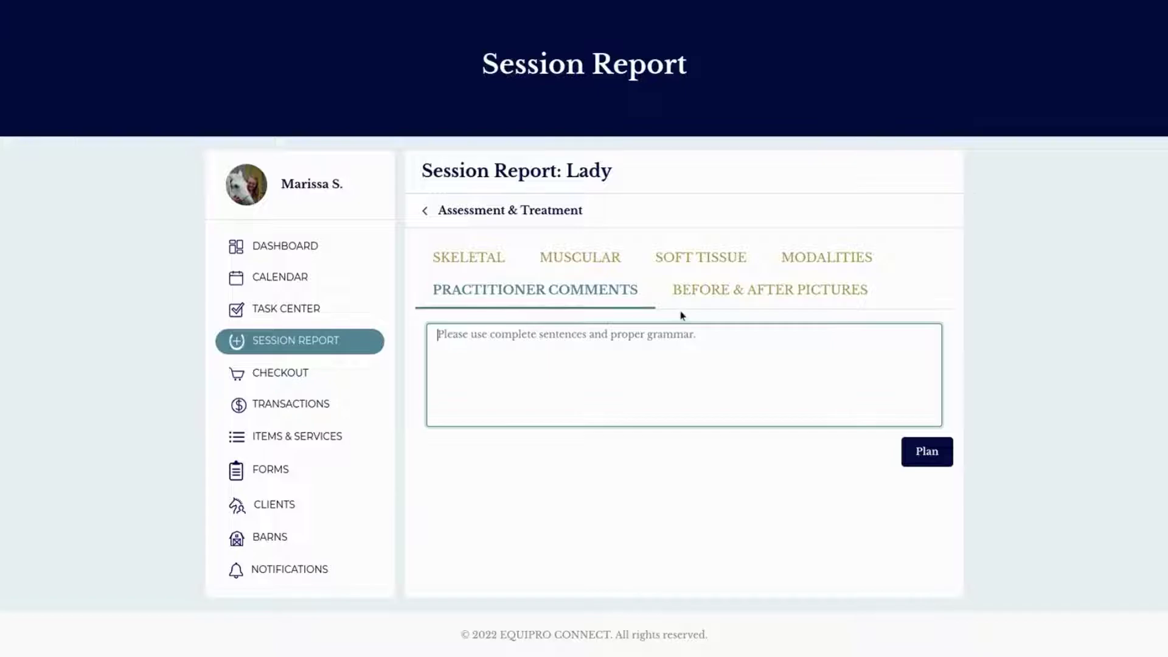
left_click(706, 306)
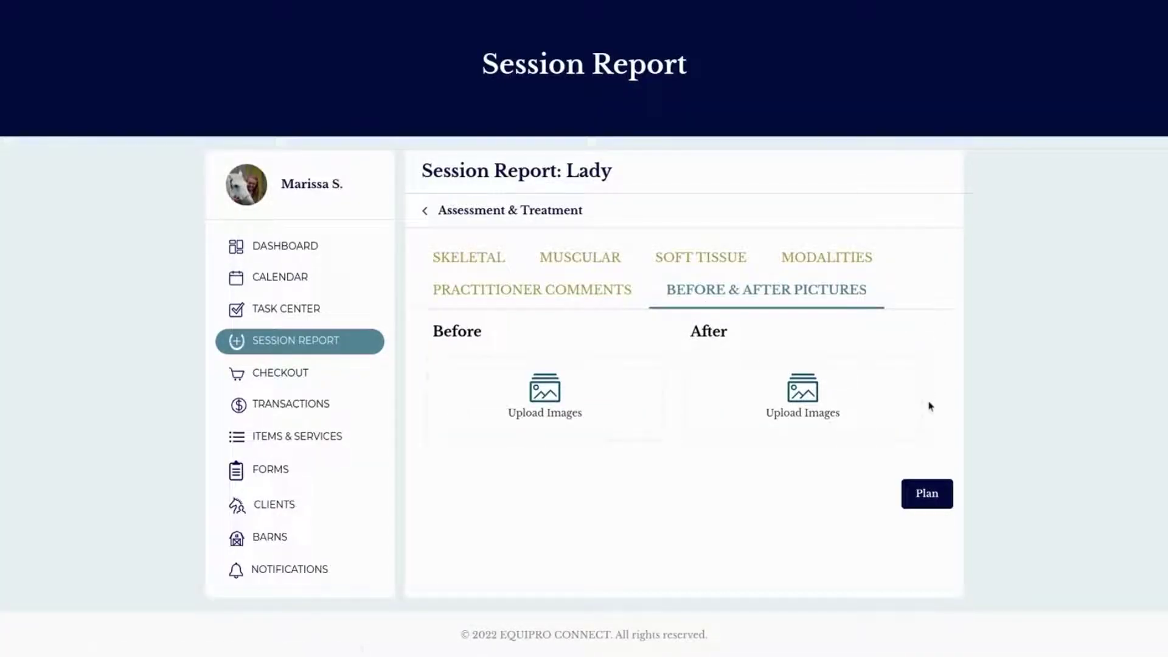
left_click(930, 493)
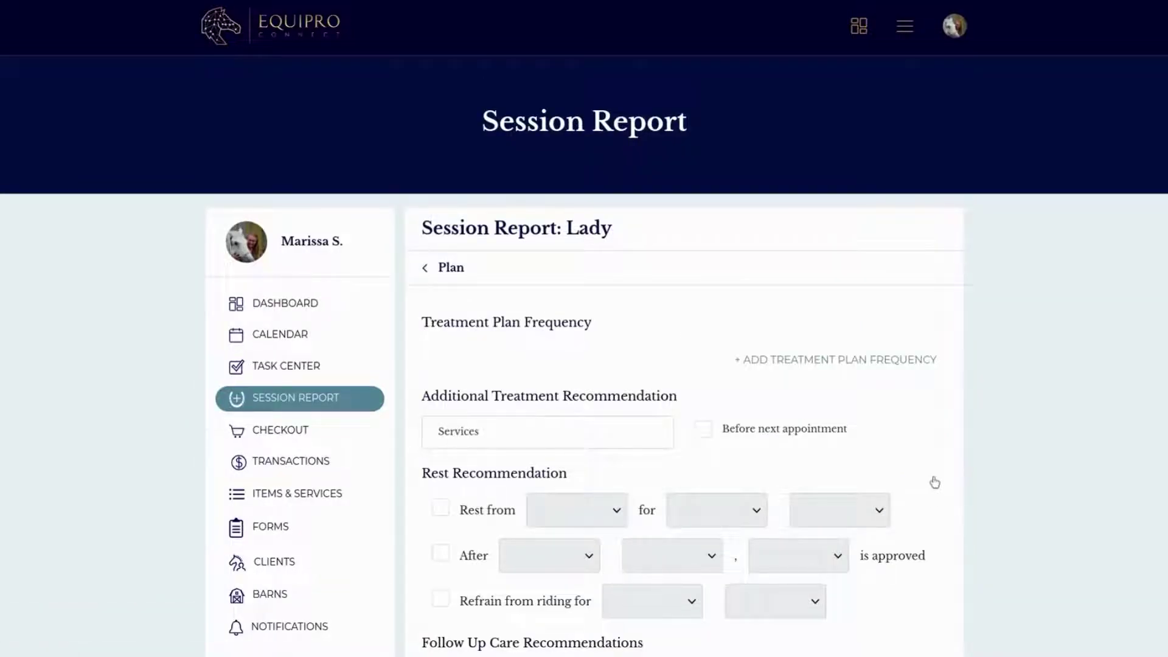
- Add a treatment frequency row for Equine Massage: 90 mins, set to Monthly
left_click(937, 361)
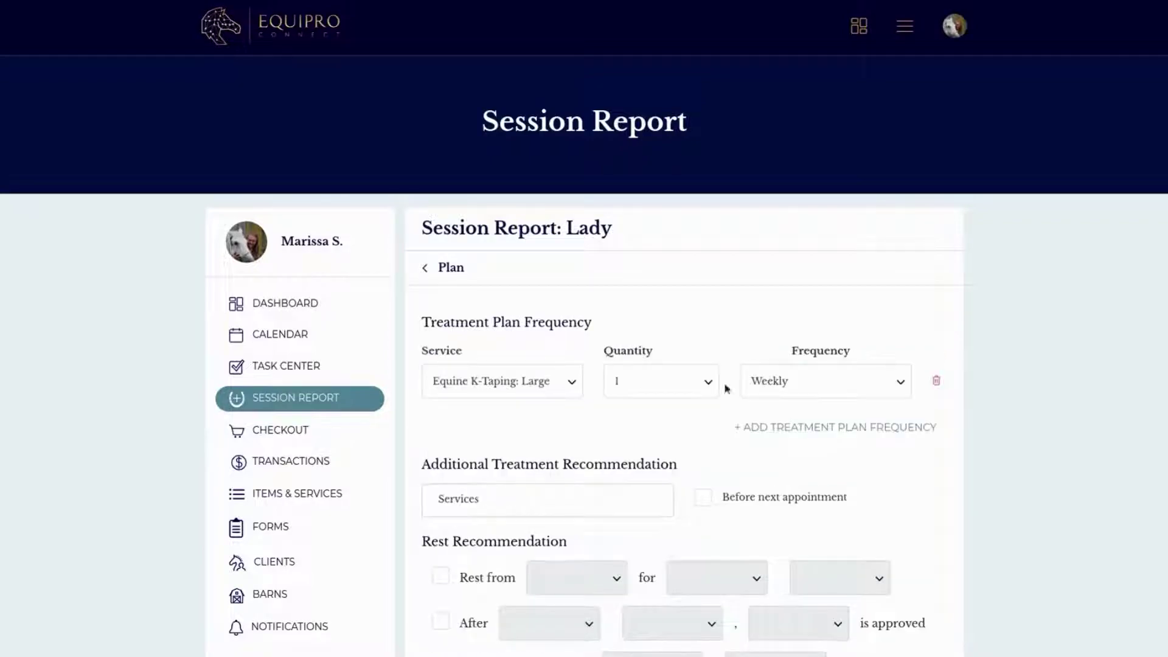
left_click(550, 385)
left_click(566, 453)
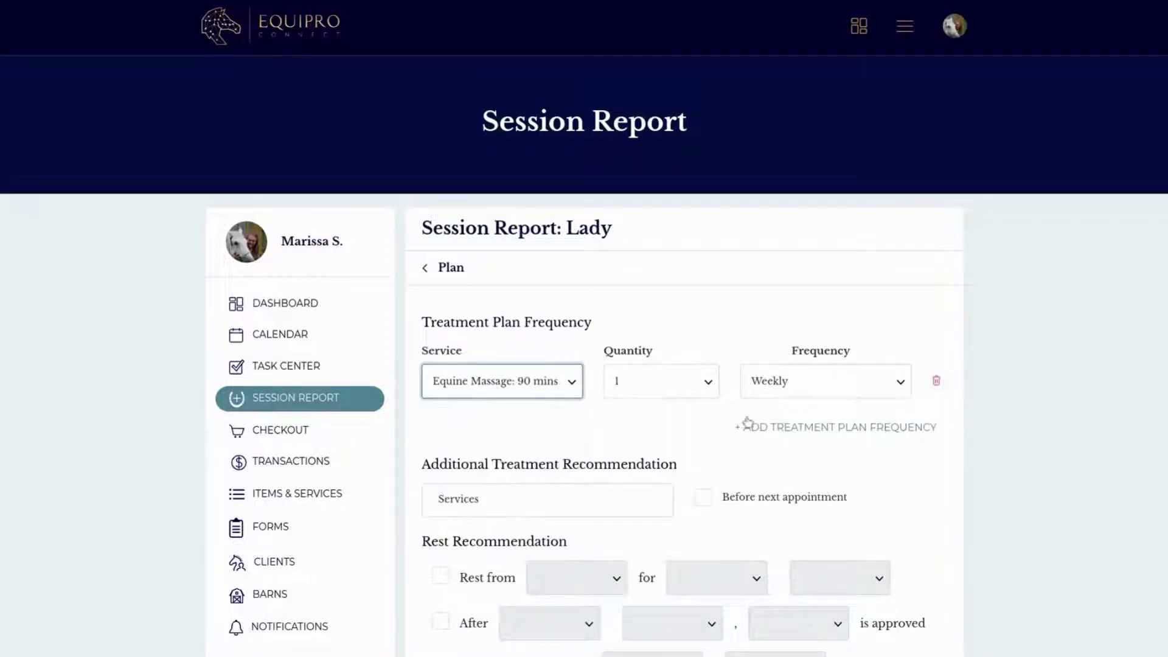
left_click(801, 383)
left_click(787, 477)
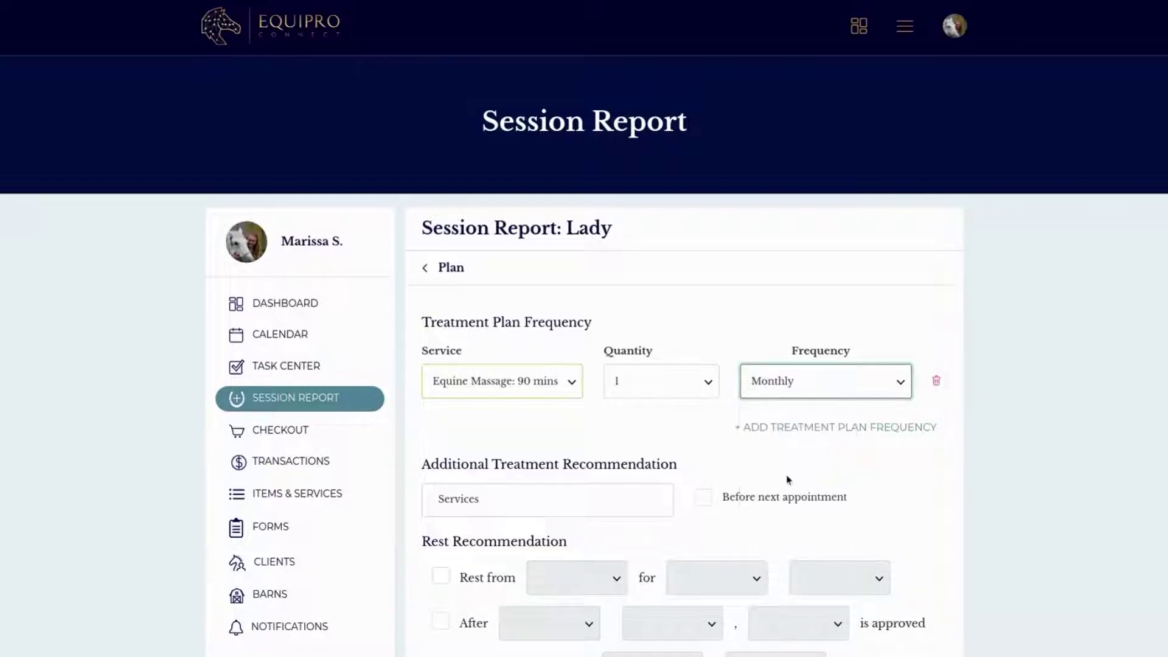
- Recommend Chiropractic as an additional treatment before the next appointment
scroll(672, 484, "down", 2)
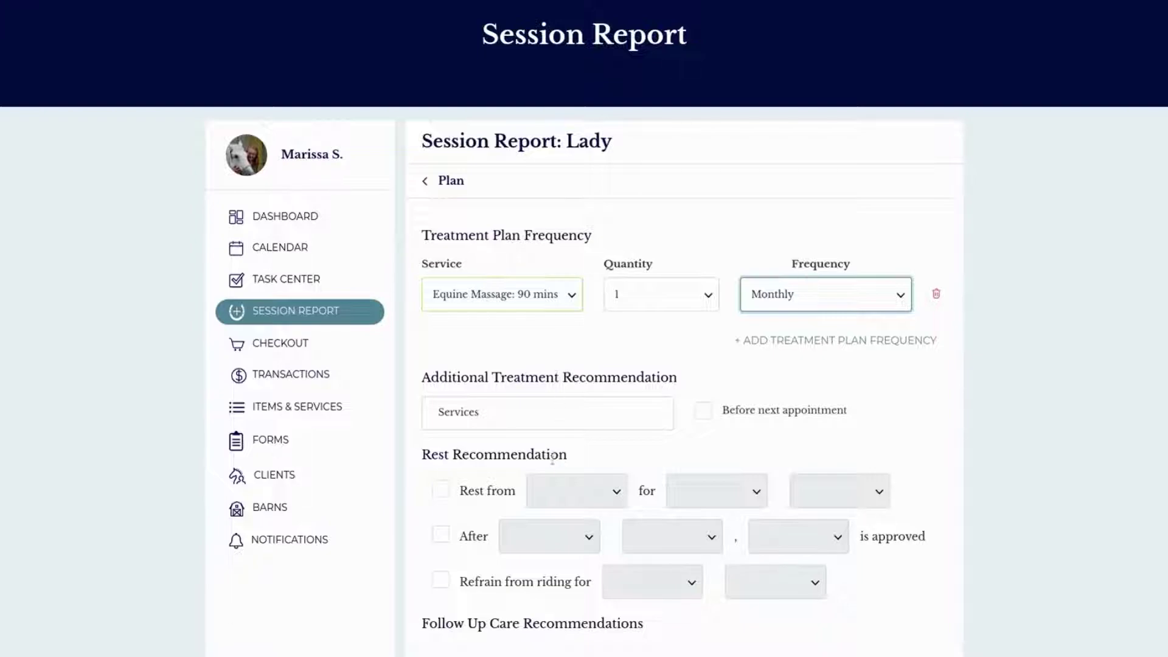
left_click(552, 406)
type("chri")
key("BackSpace")
key("BackSpace")
type("ir")
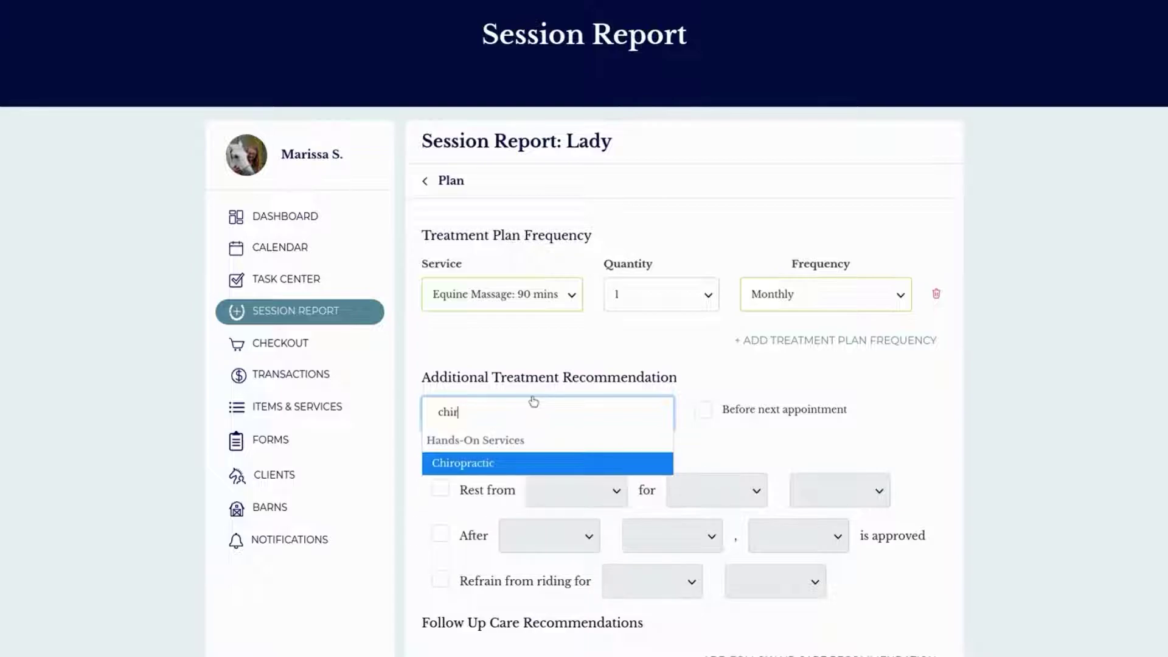
left_click(546, 458)
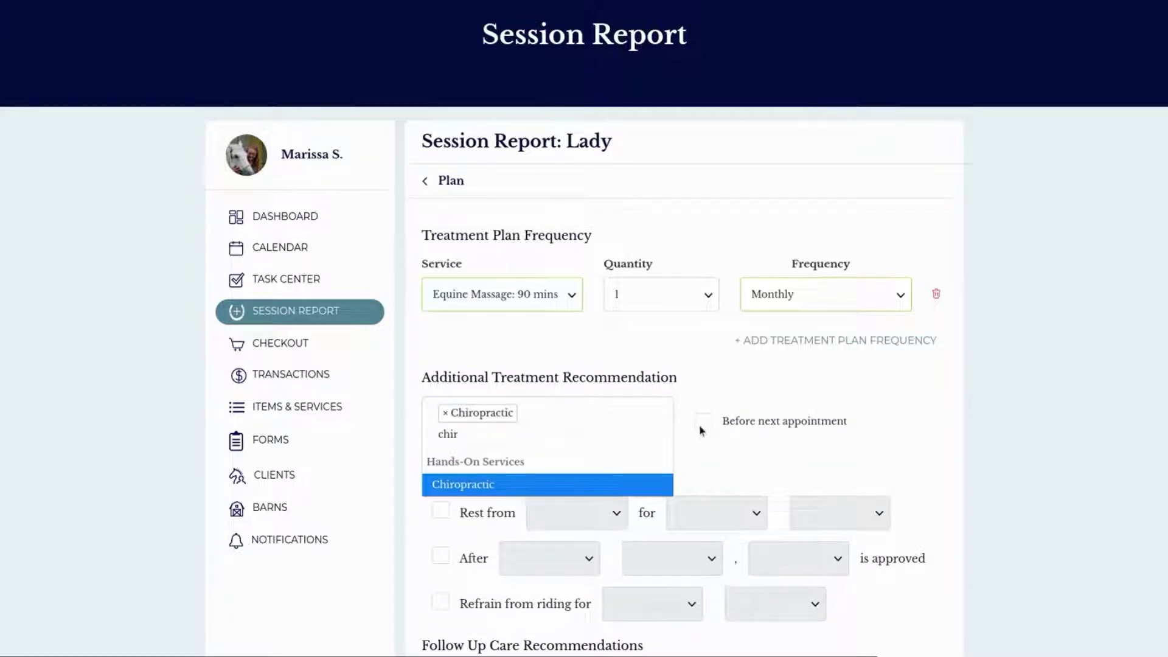
left_click(703, 422)
- Recommend rest from all work, with the duration measured in days
scroll(923, 412, "down", 2)
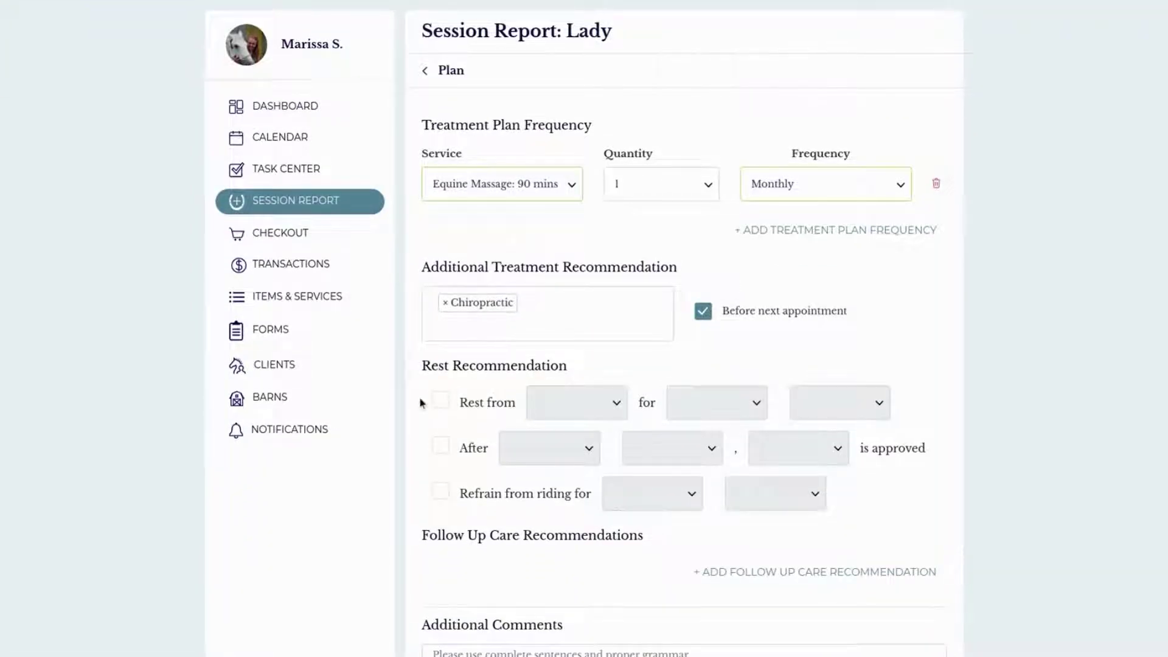
left_click(442, 404)
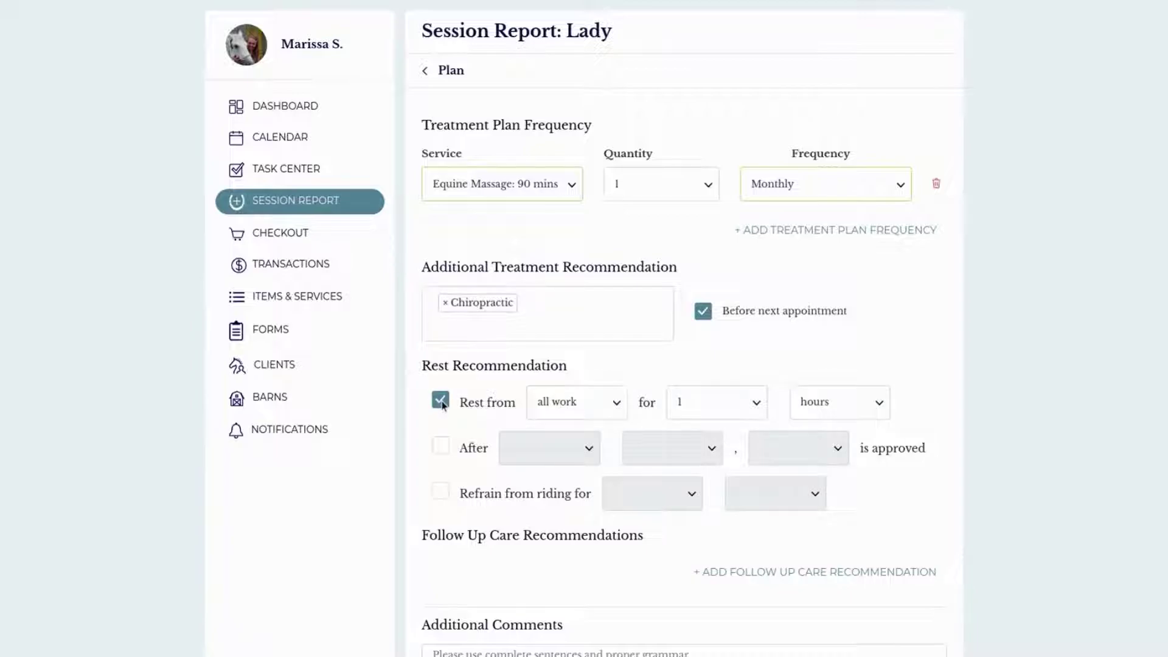
left_click(844, 408)
left_click(850, 456)
scroll(785, 517, "down", 4)
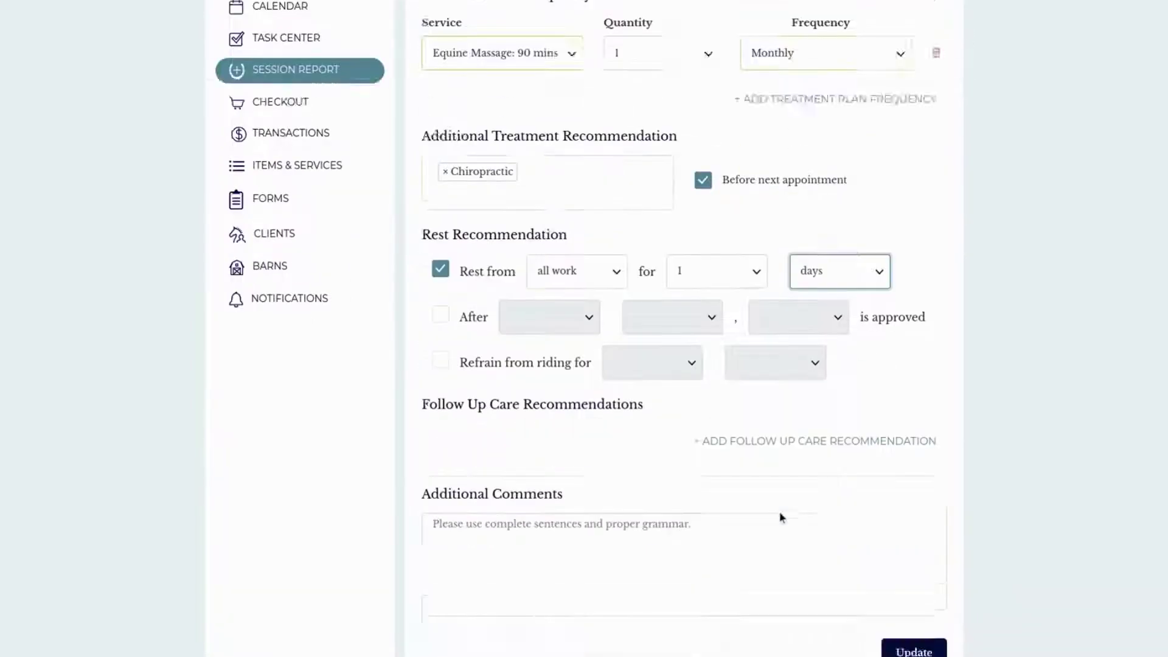
left_click(882, 345)
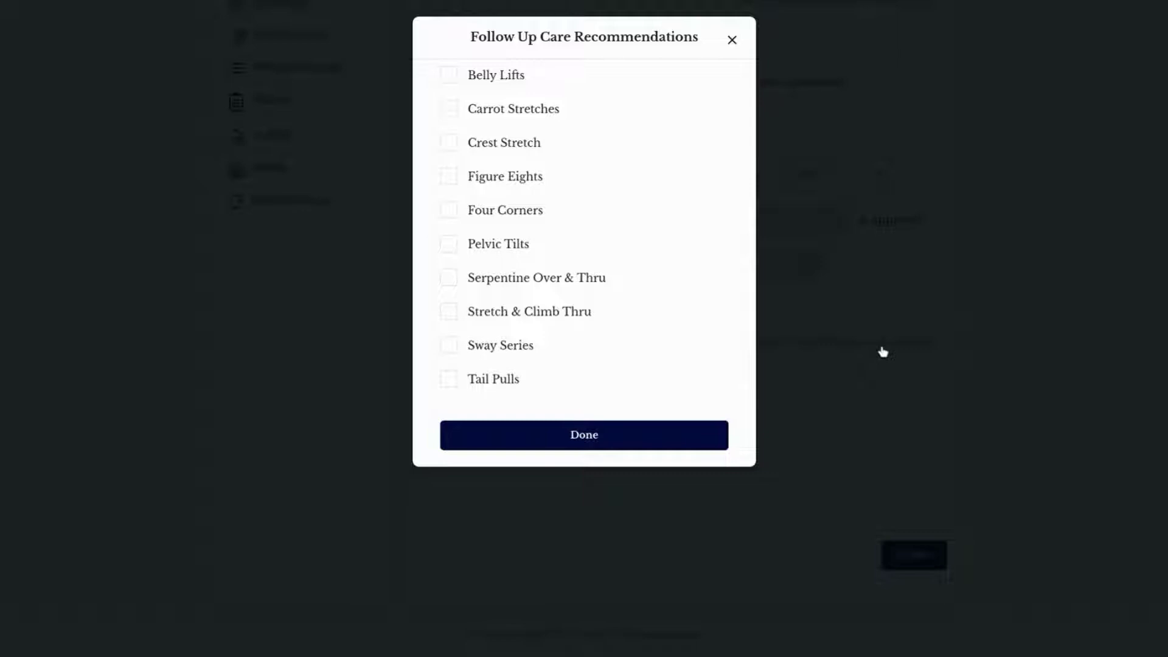
- Add Four Corners and Pelvic Tilts as follow-up care exercises and update the plan
left_click(459, 217)
left_click(453, 243)
left_click(505, 436)
scroll(534, 474, "down", 1)
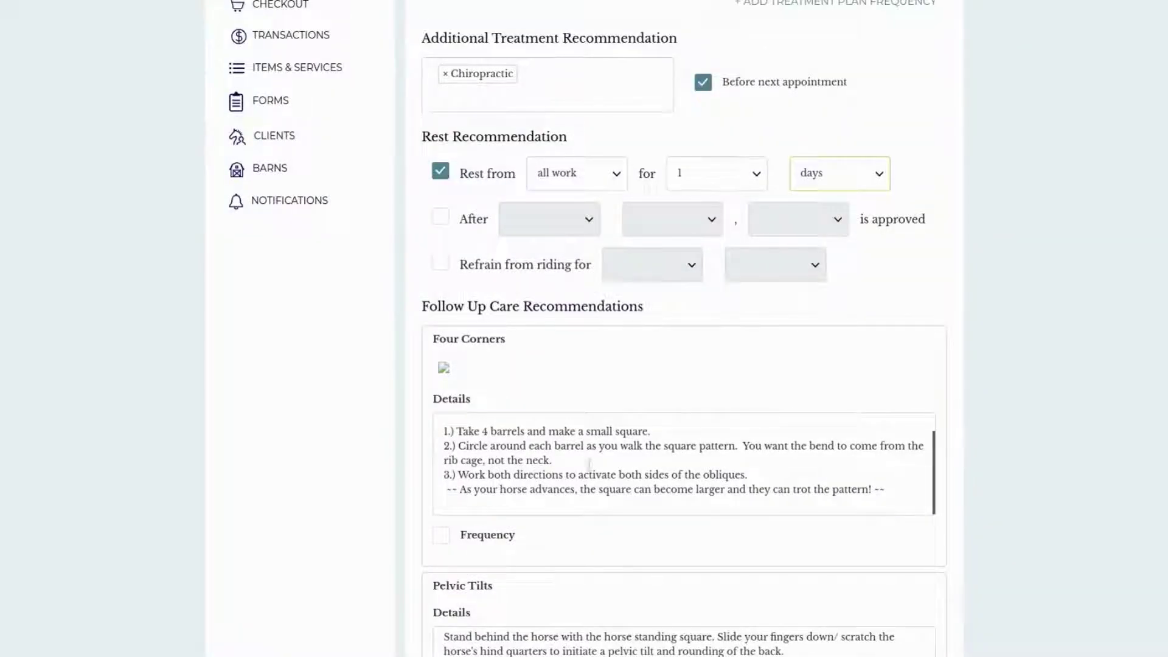
scroll(1035, 469, "down", 7)
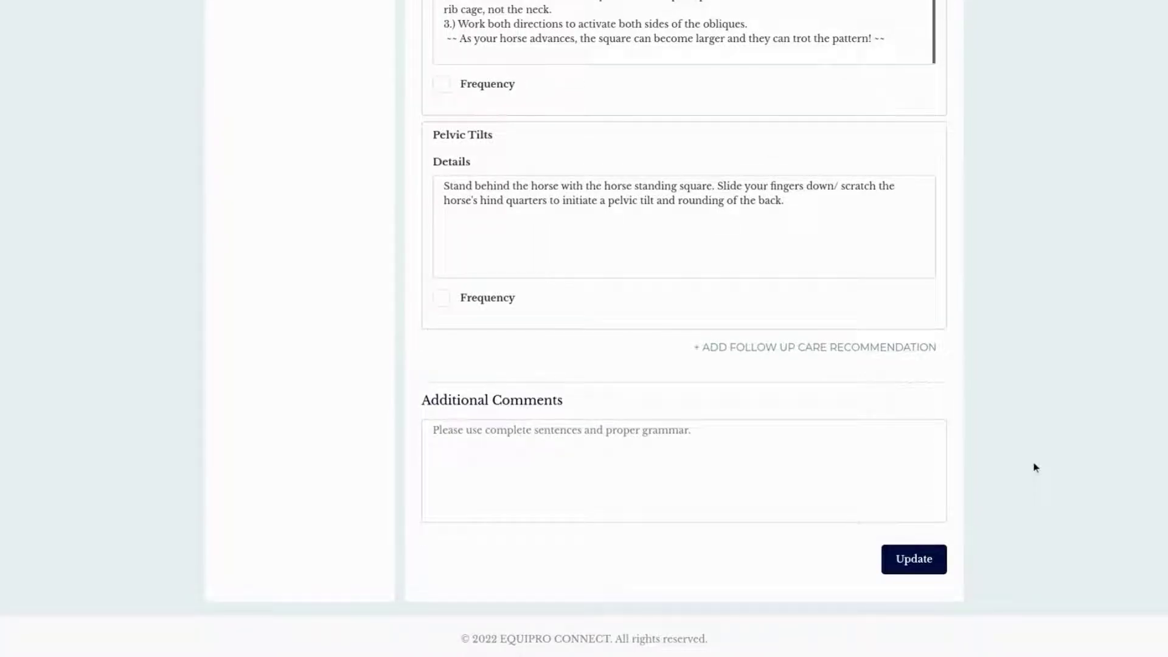
left_click(915, 560)
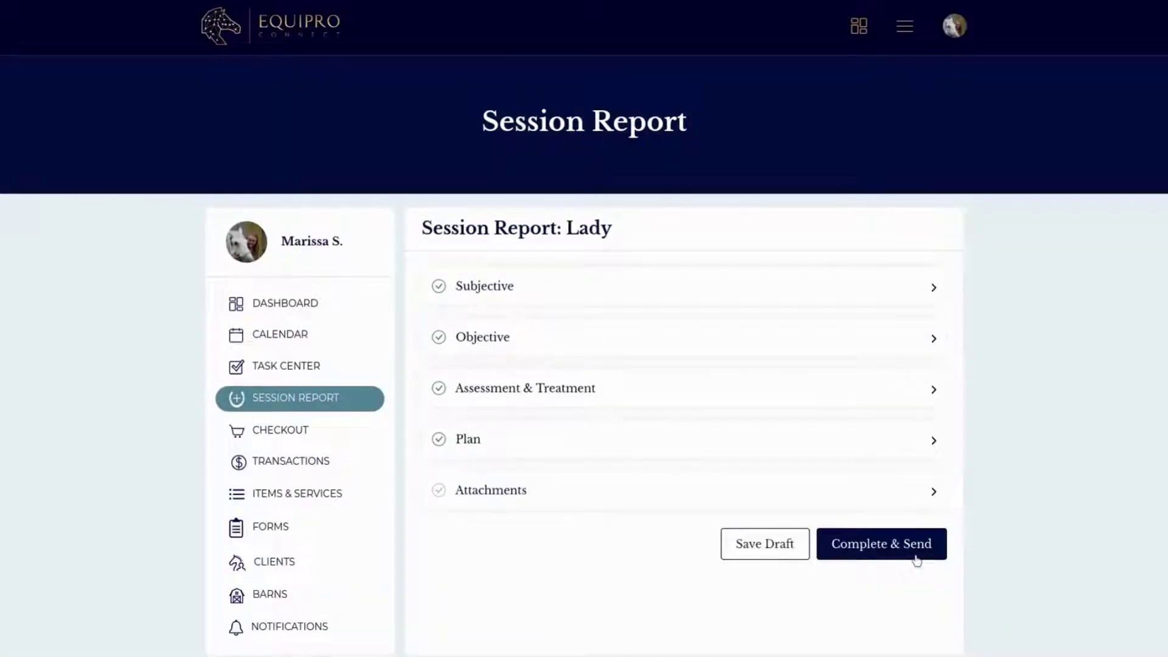
- Check the Attachments section, then complete and send Lady's session report
left_click(541, 502)
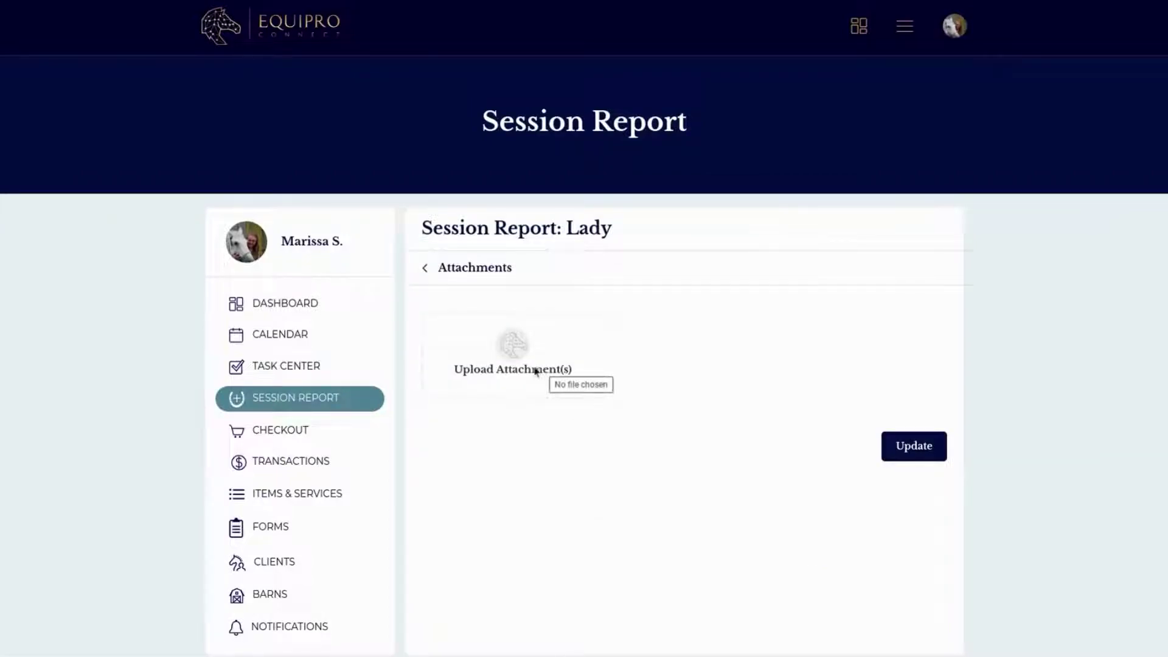
left_click(488, 269)
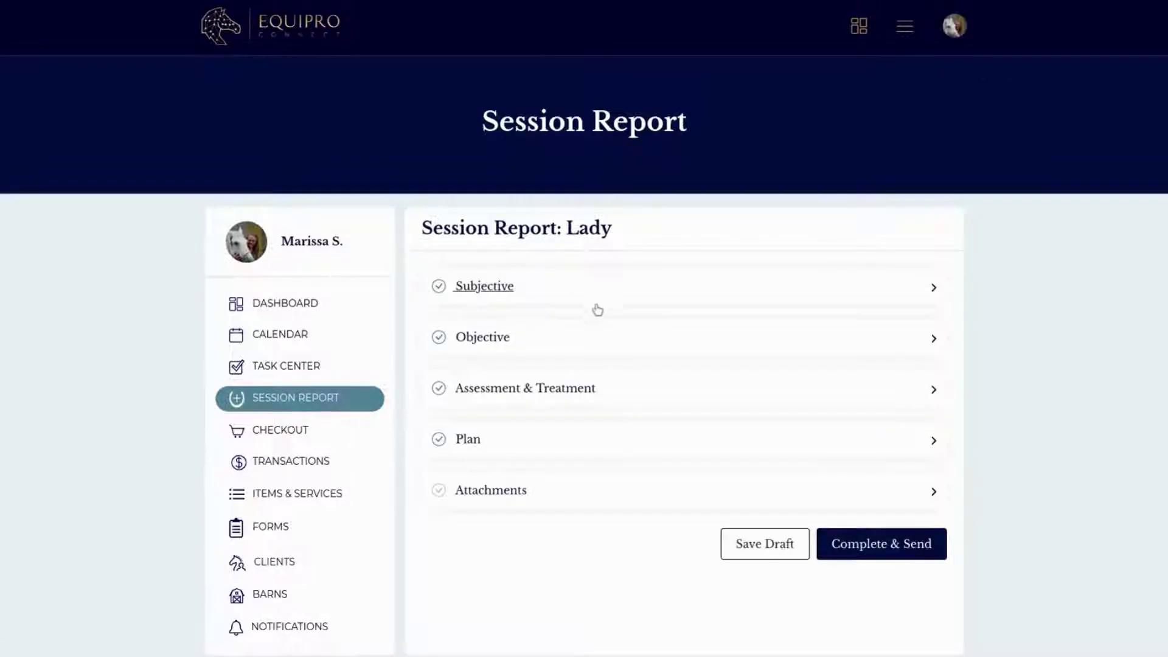
left_click(885, 547)
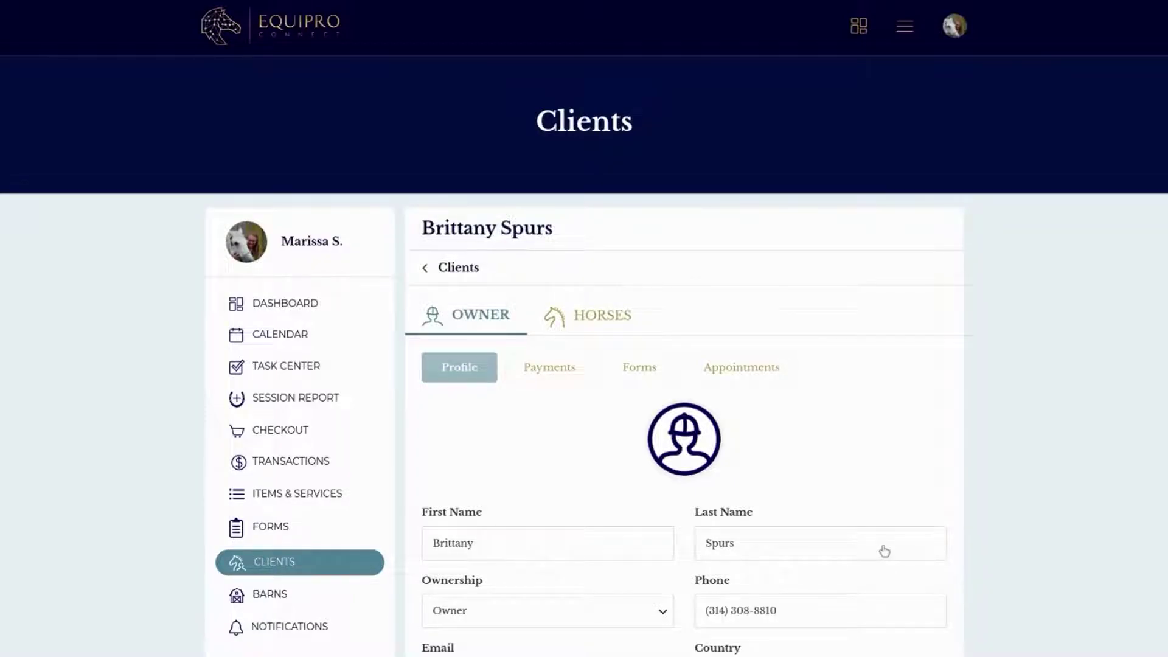
- Open Lady's Session Reports from the owner's horses and preview the Jul 4, 2022 report
left_click(608, 326)
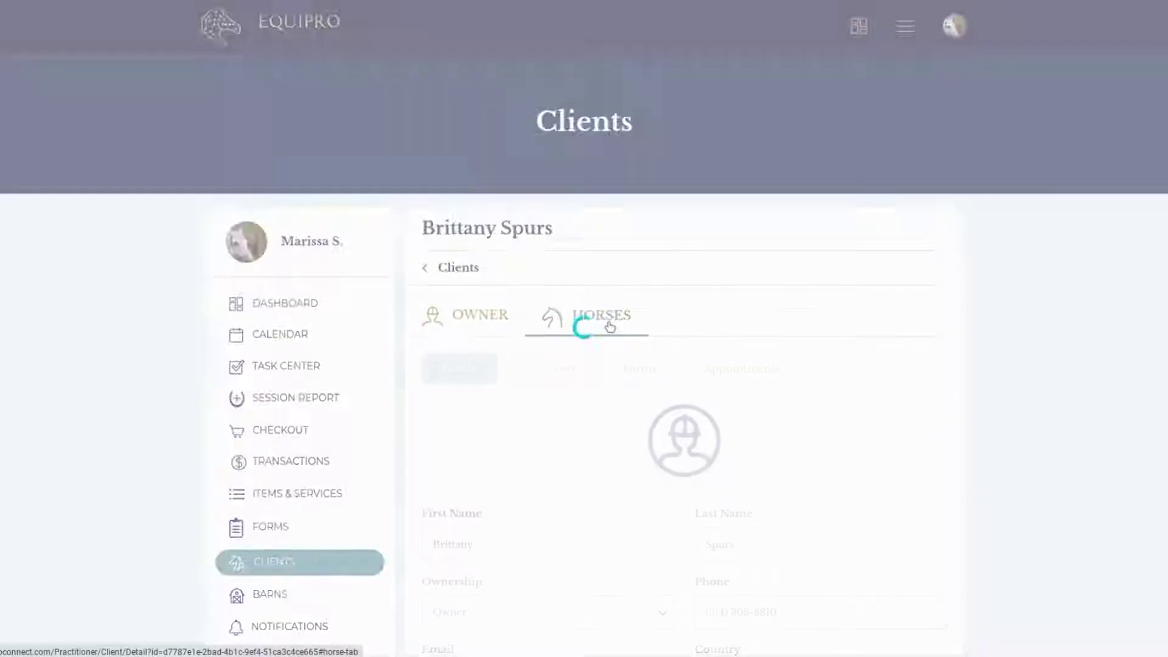
left_click(730, 444)
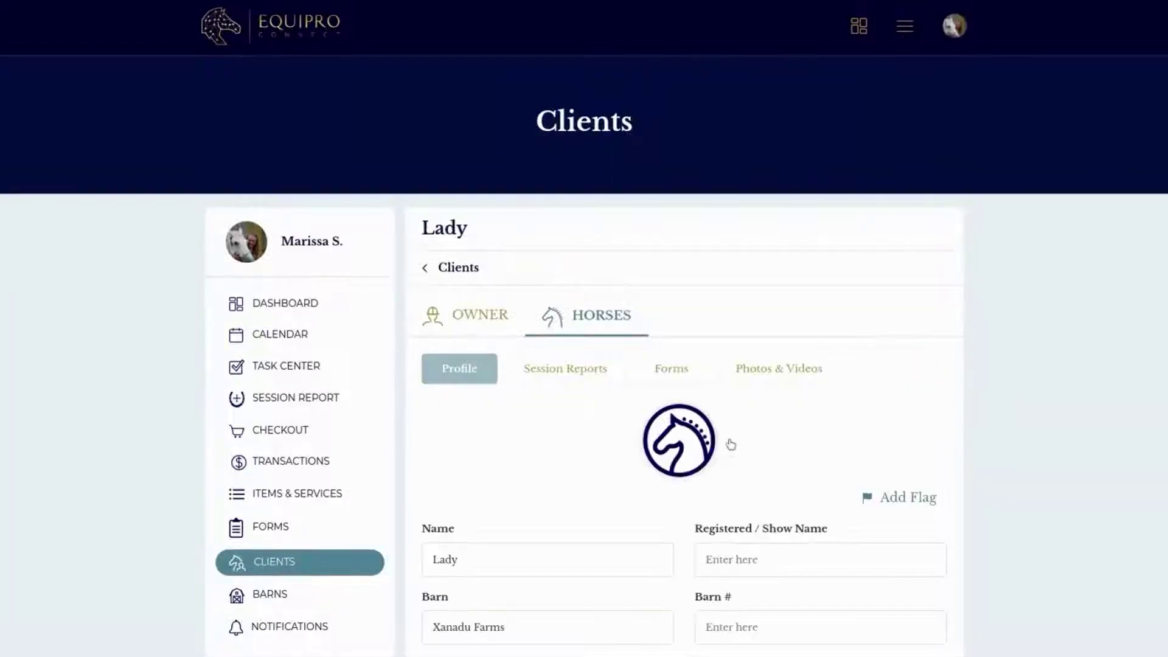
scroll(730, 443, "down", 1)
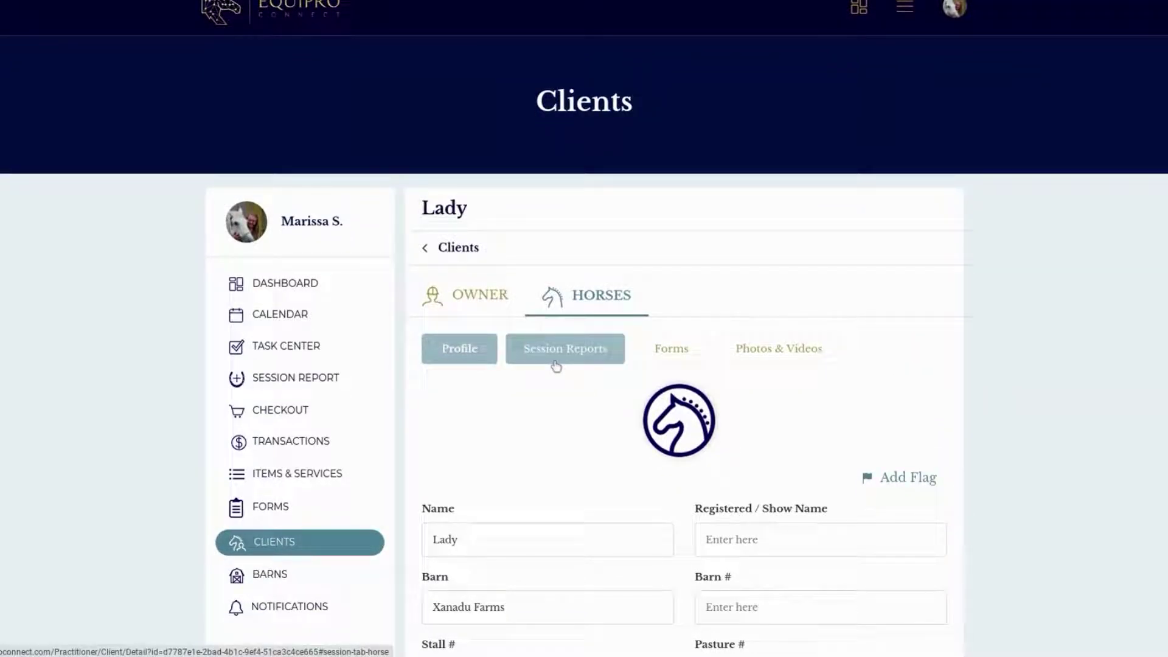
left_click(556, 365)
scroll(759, 485, "down", 2)
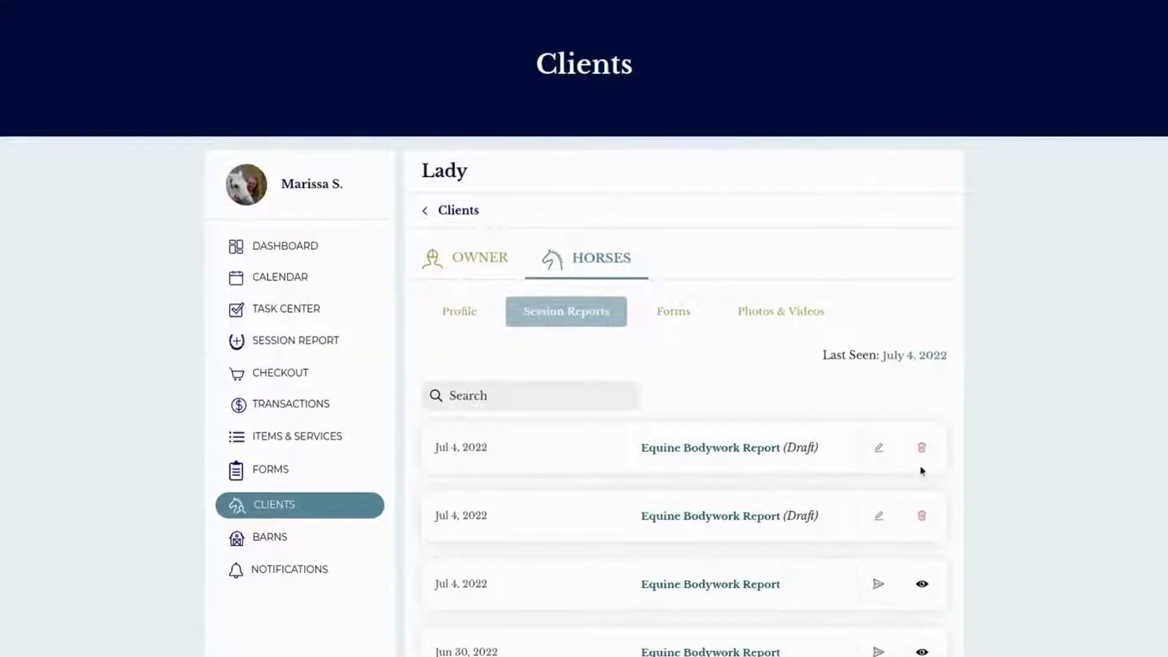
scroll(889, 490, "down", 3)
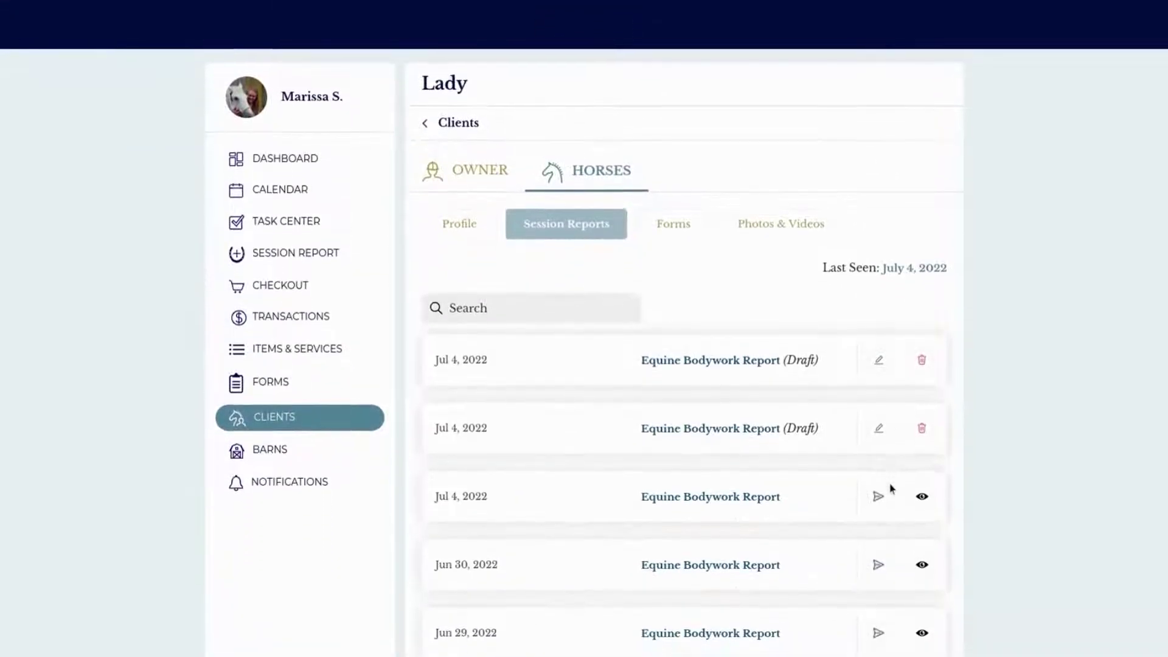
left_click(923, 490)
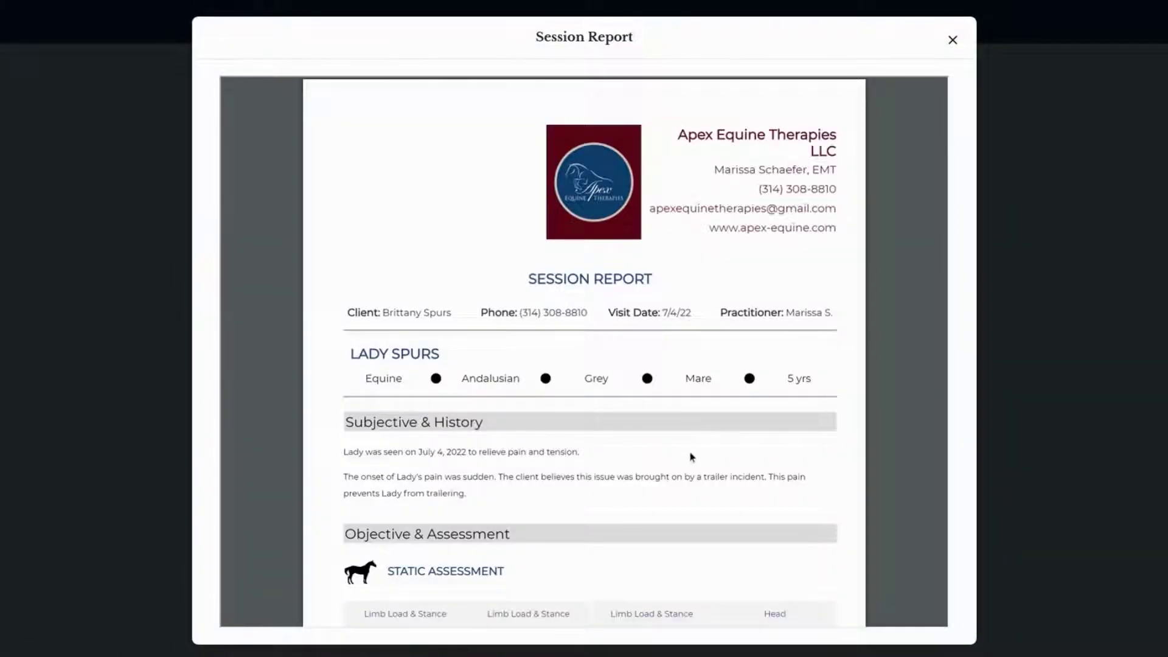
- Review the Session Report preview, including the static assessment images, down to the signed final page
scroll(691, 457, "down", 1)
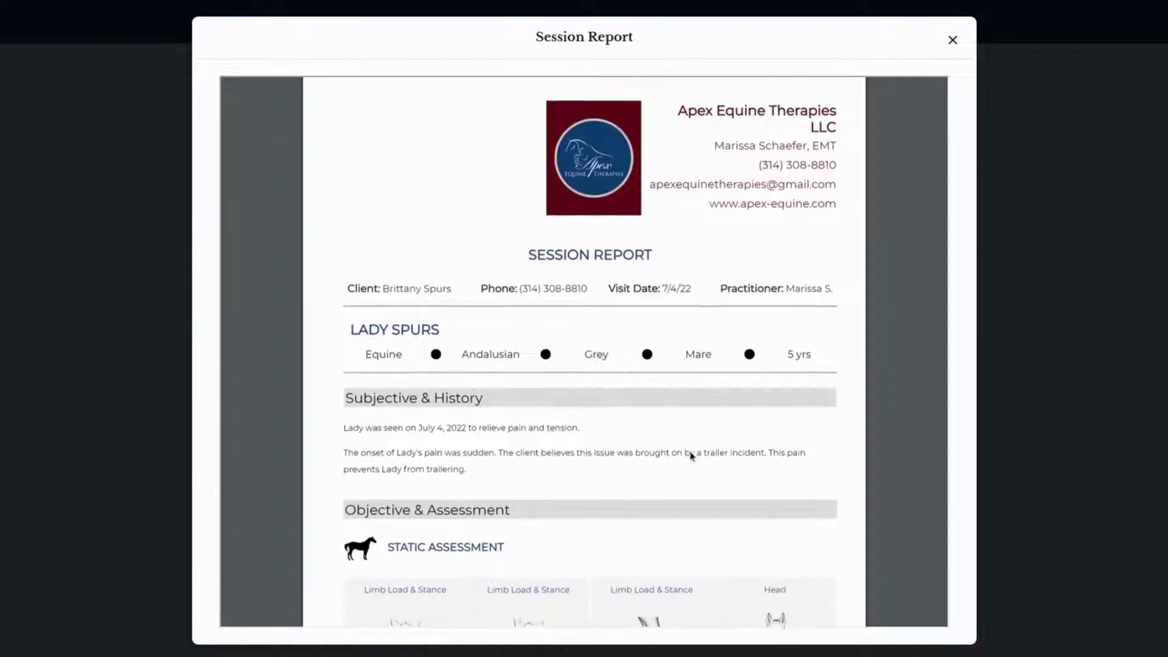
scroll(692, 456, "up", 1)
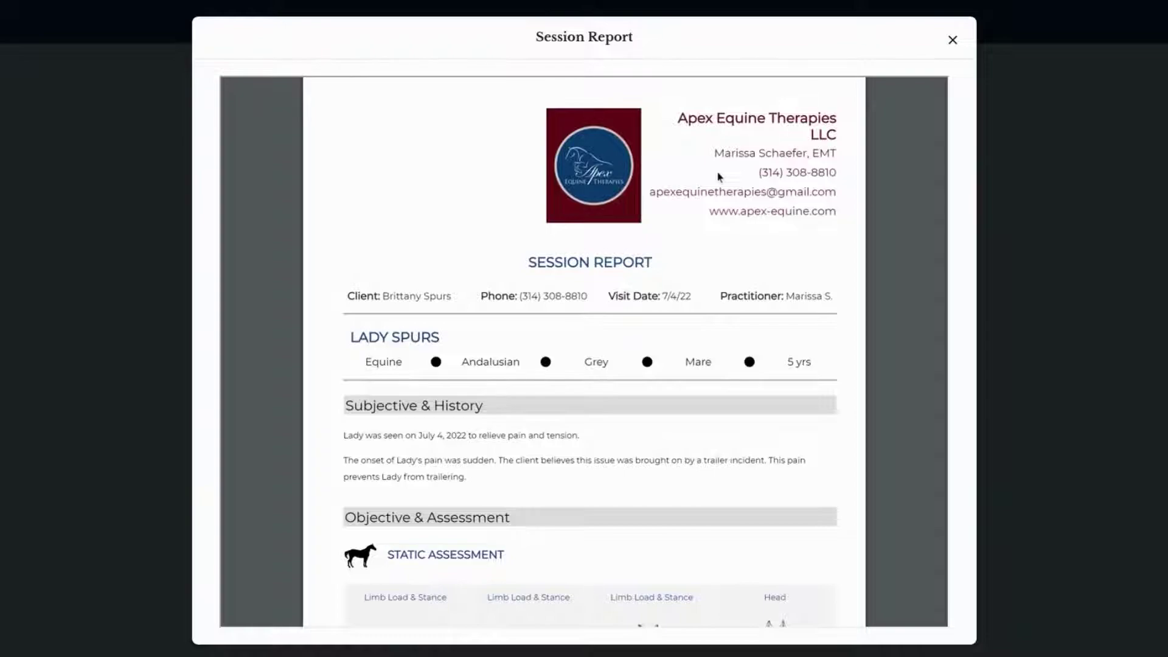
scroll(697, 417, "down", 5)
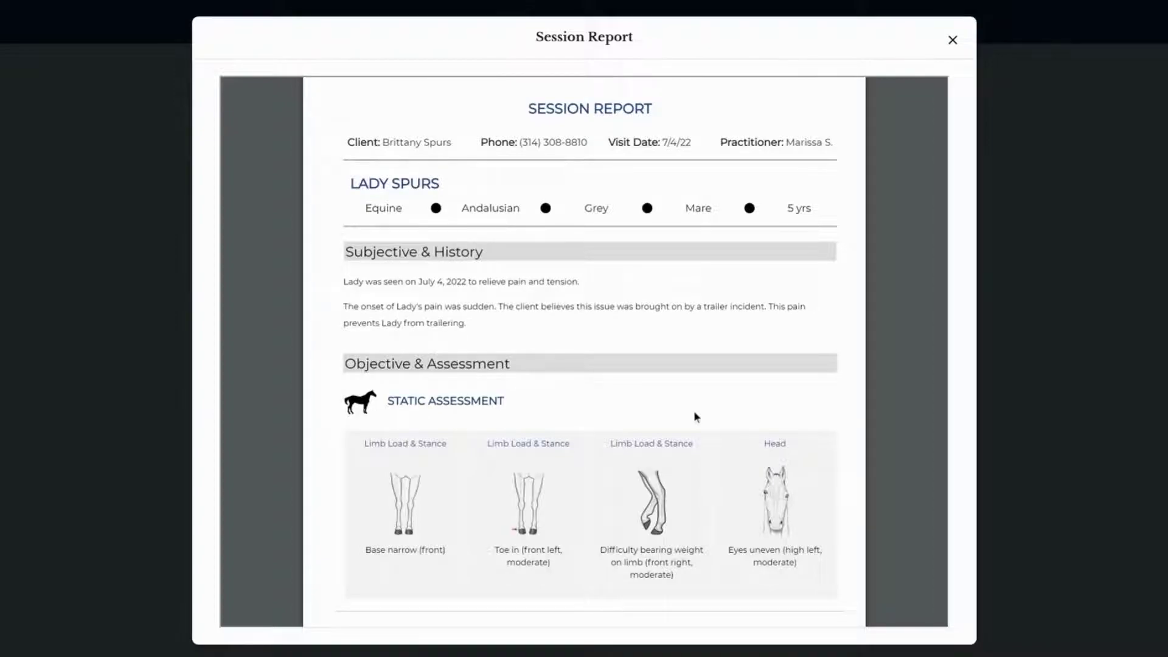
scroll(697, 417, "down", 1)
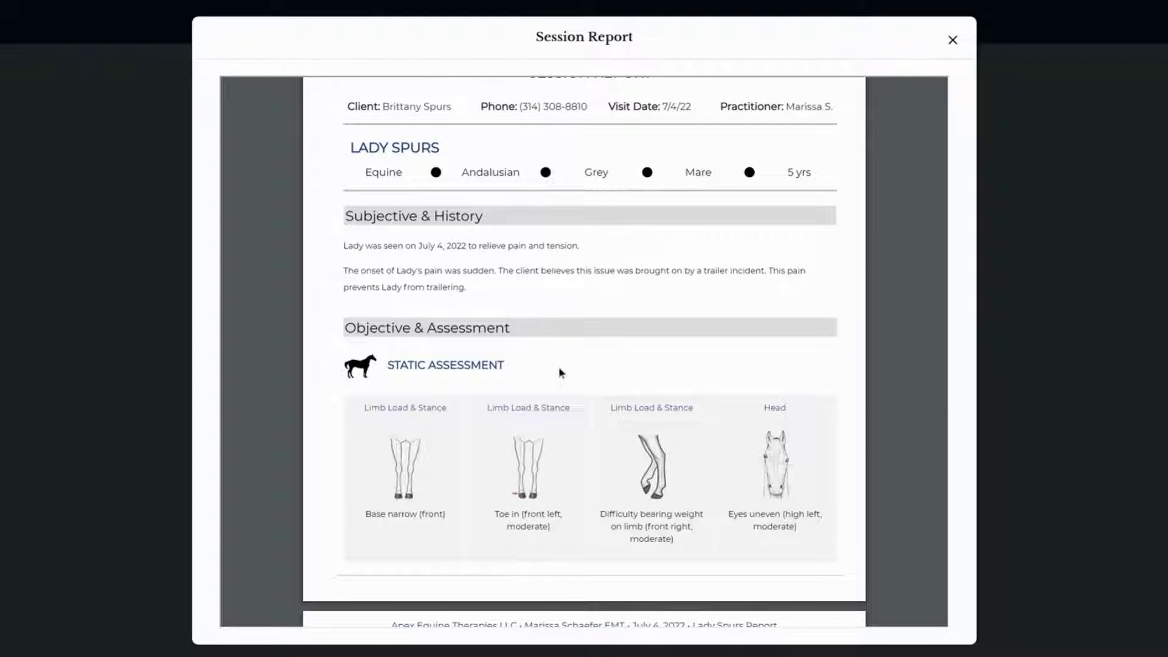
scroll(621, 429, "down", 3)
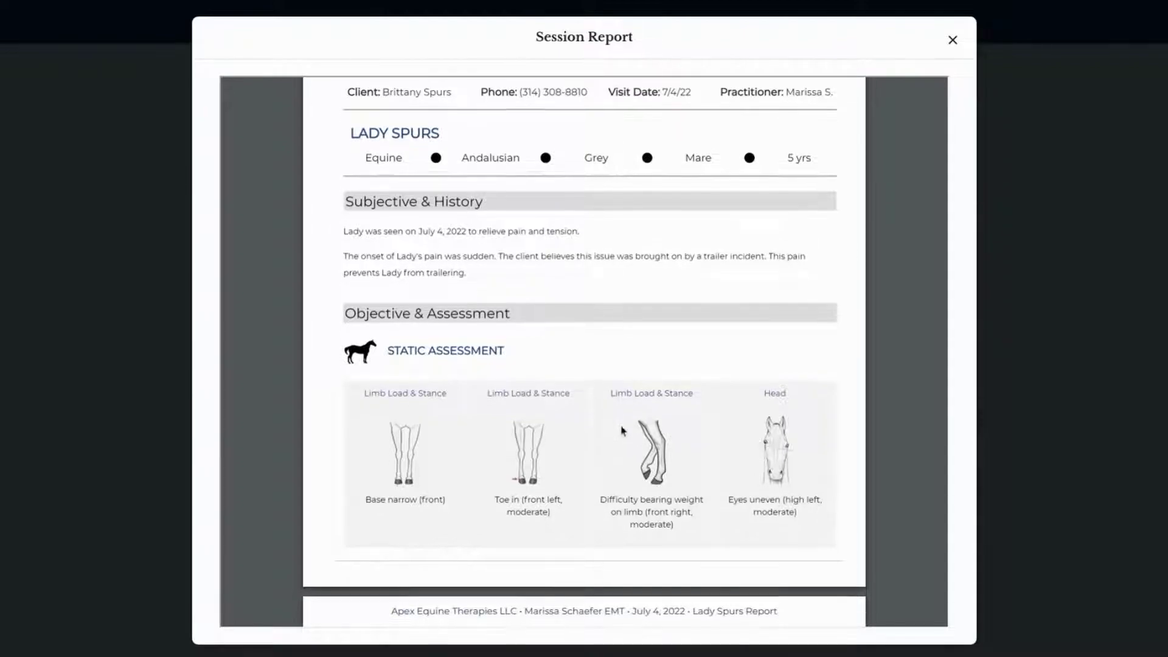
scroll(622, 429, "down", 3)
scroll(622, 430, "down", 1)
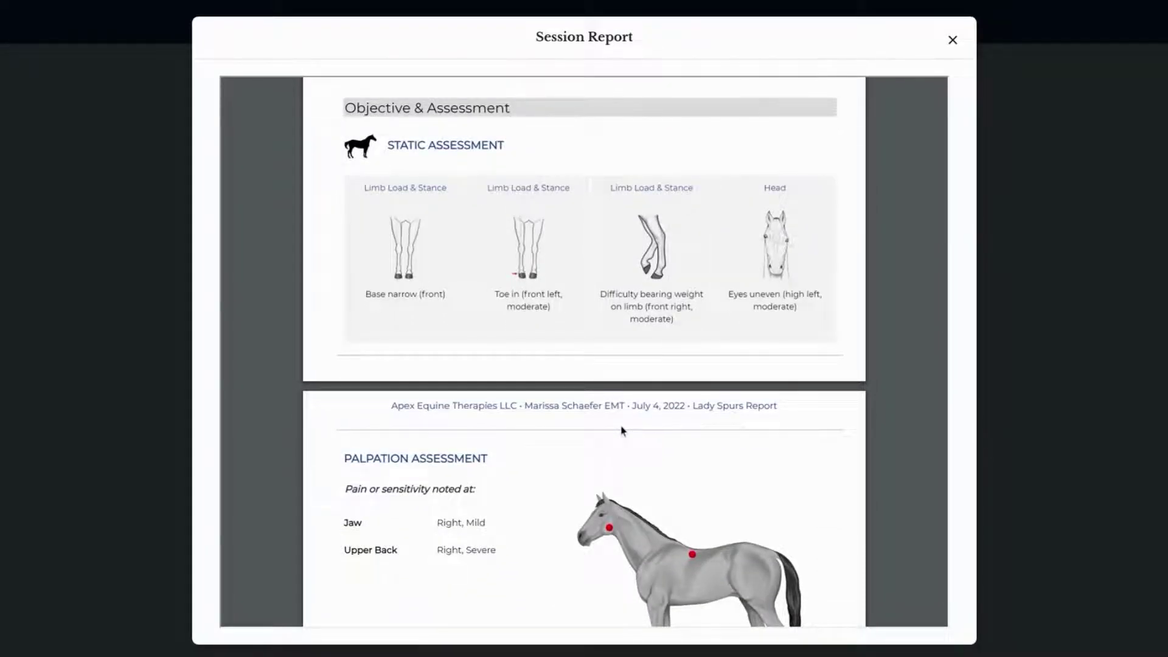
scroll(622, 429, "up", 5, "ctrl")
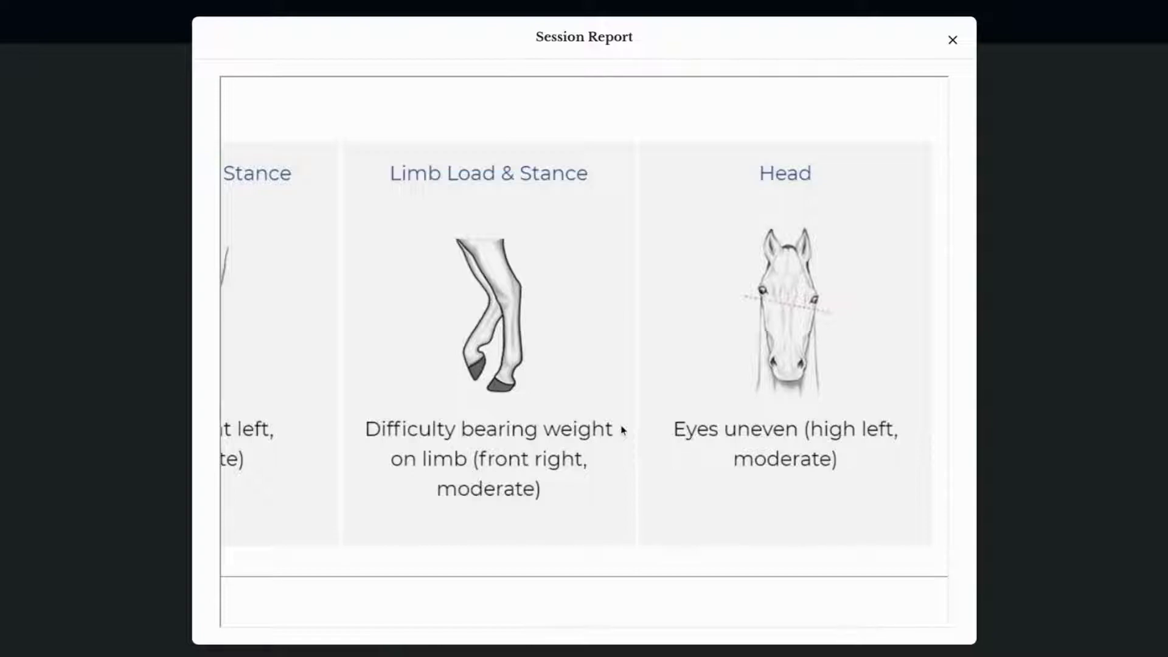
scroll(622, 430, "left", 3)
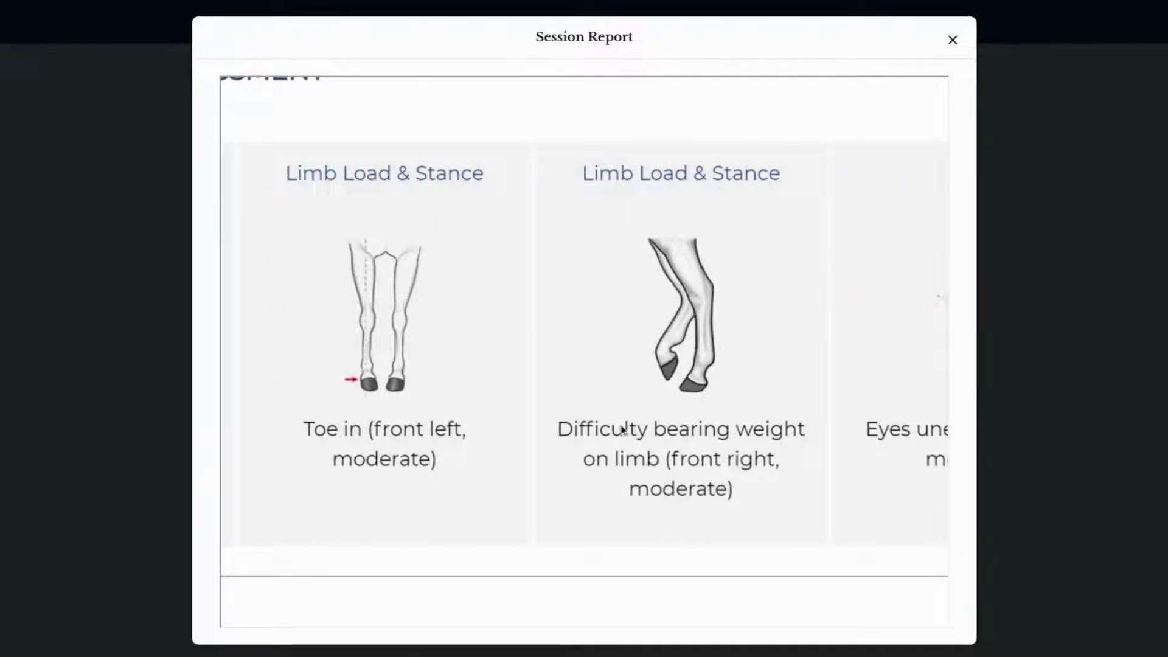
scroll(622, 430, "left", 4)
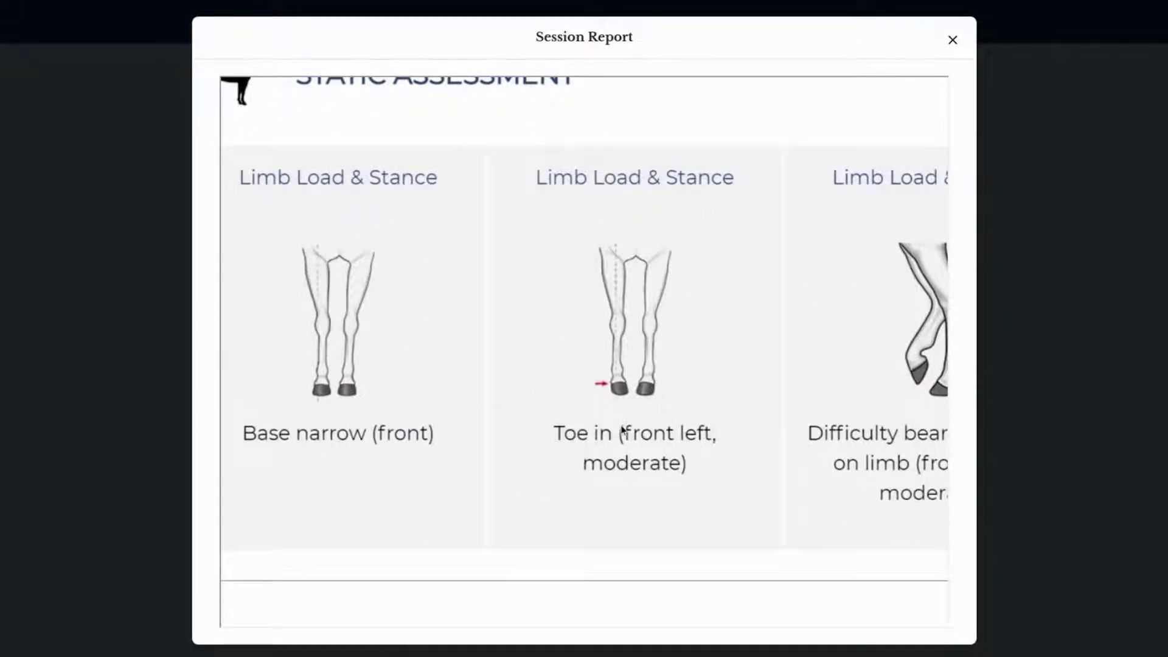
scroll(622, 429, "left", 1)
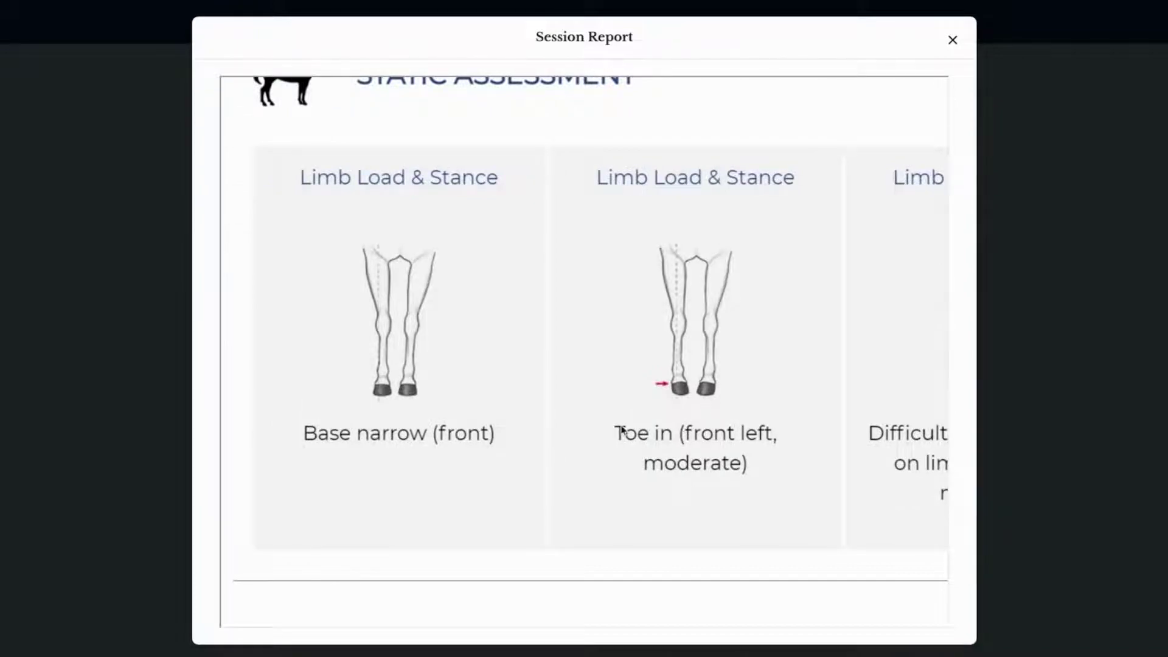
scroll(622, 429, "down", 3)
scroll(622, 430, "up", 3)
scroll(622, 429, "down", 7)
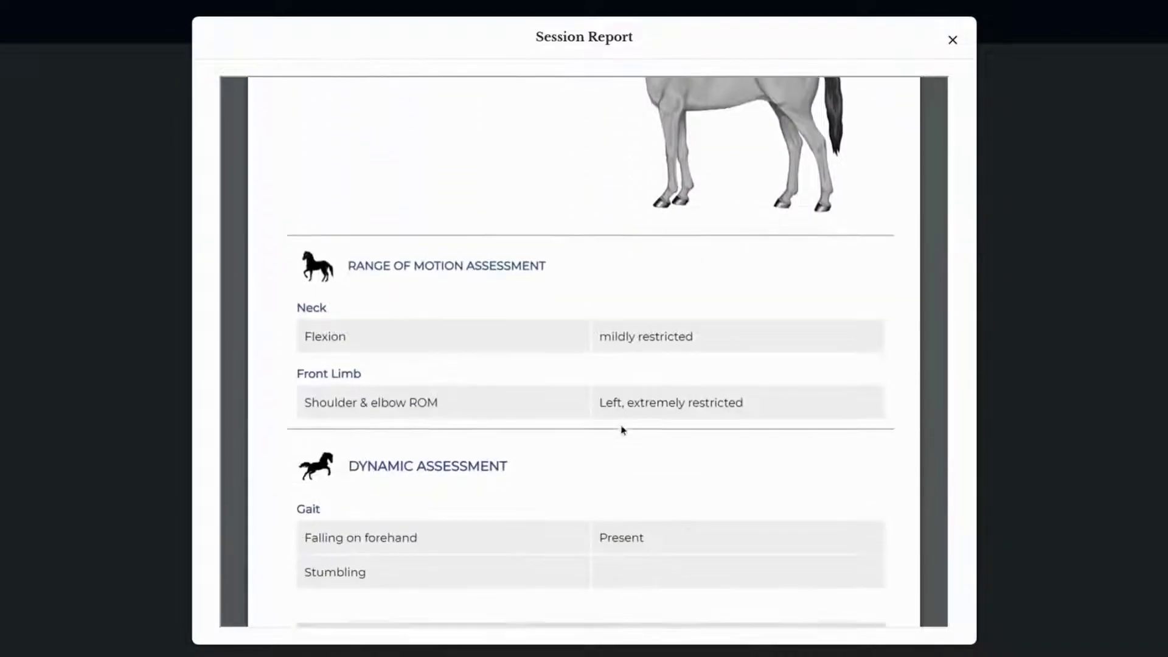
scroll(621, 429, "down", 4)
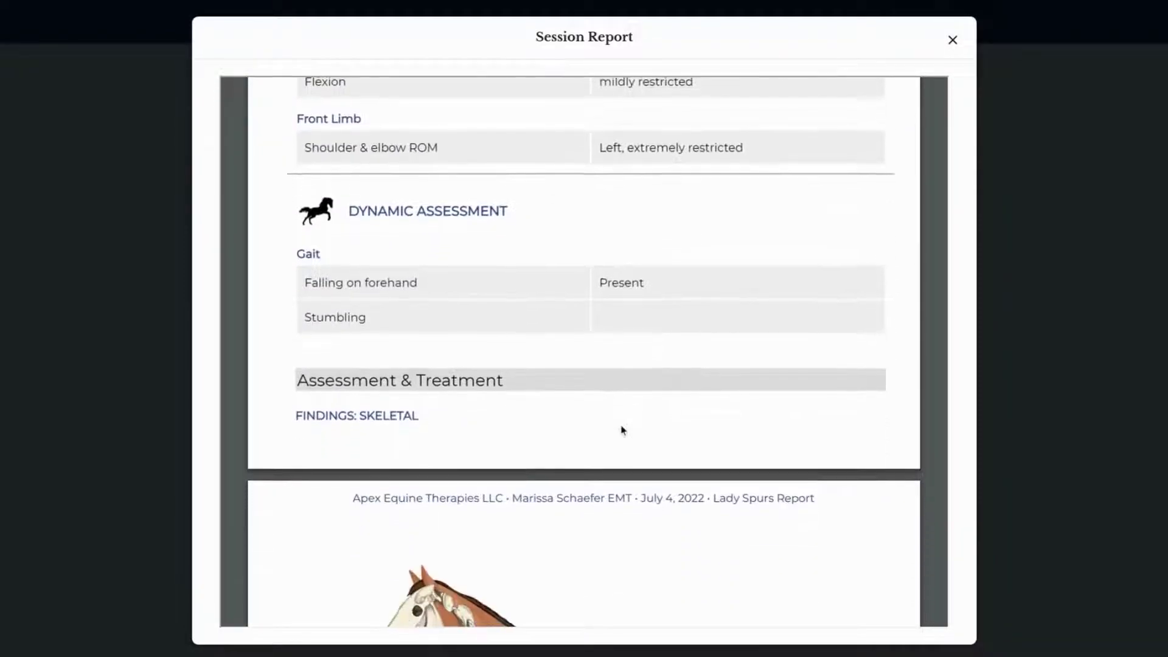
scroll(621, 429, "down", 4)
scroll(621, 429, "down", 1)
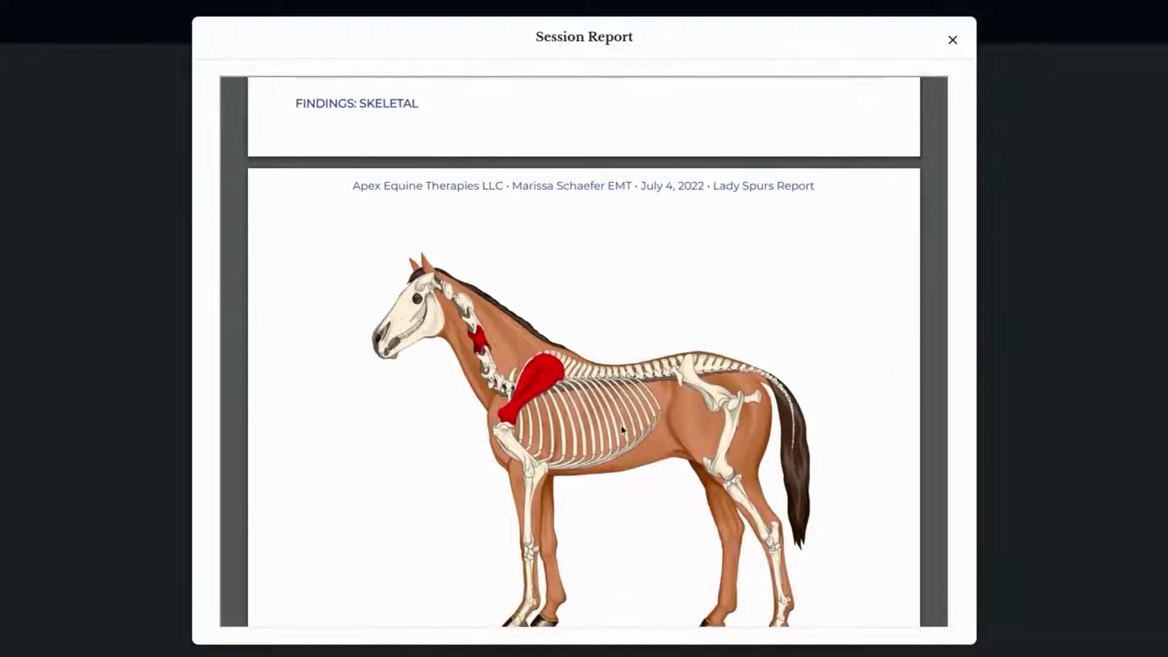
scroll(622, 429, "up", 1)
scroll(622, 429, "down", 3)
scroll(622, 430, "down", 9)
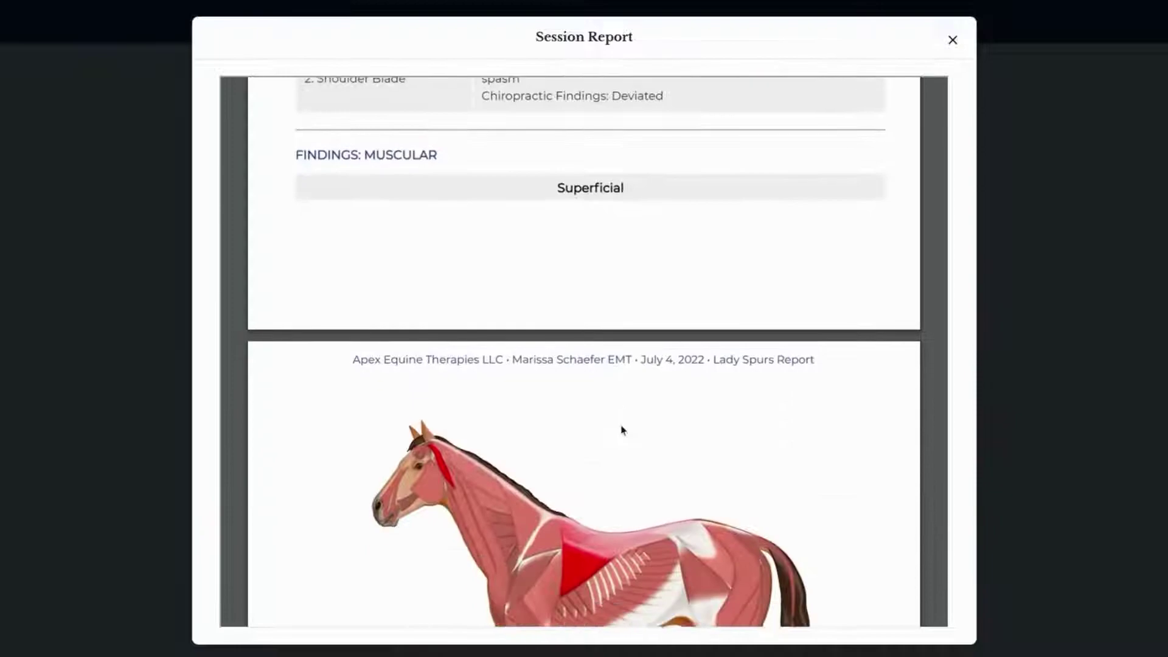
scroll(621, 429, "down", 9)
scroll(622, 429, "down", 9)
scroll(622, 429, "down", 11)
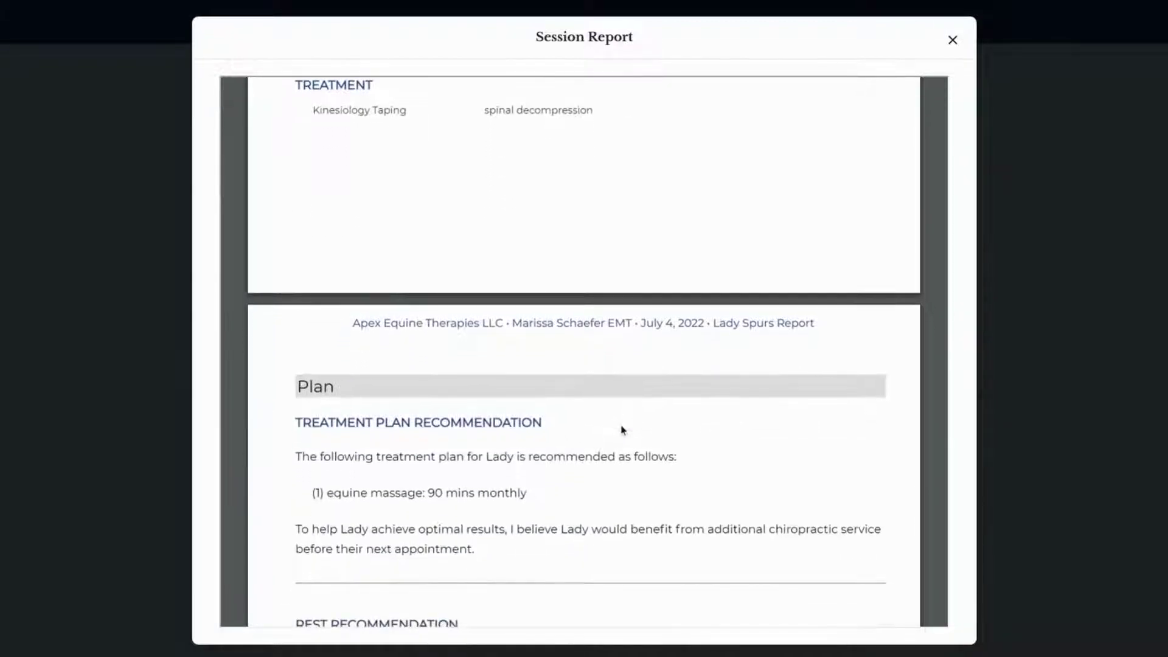
scroll(621, 430, "down", 5)
scroll(622, 430, "down", 4)
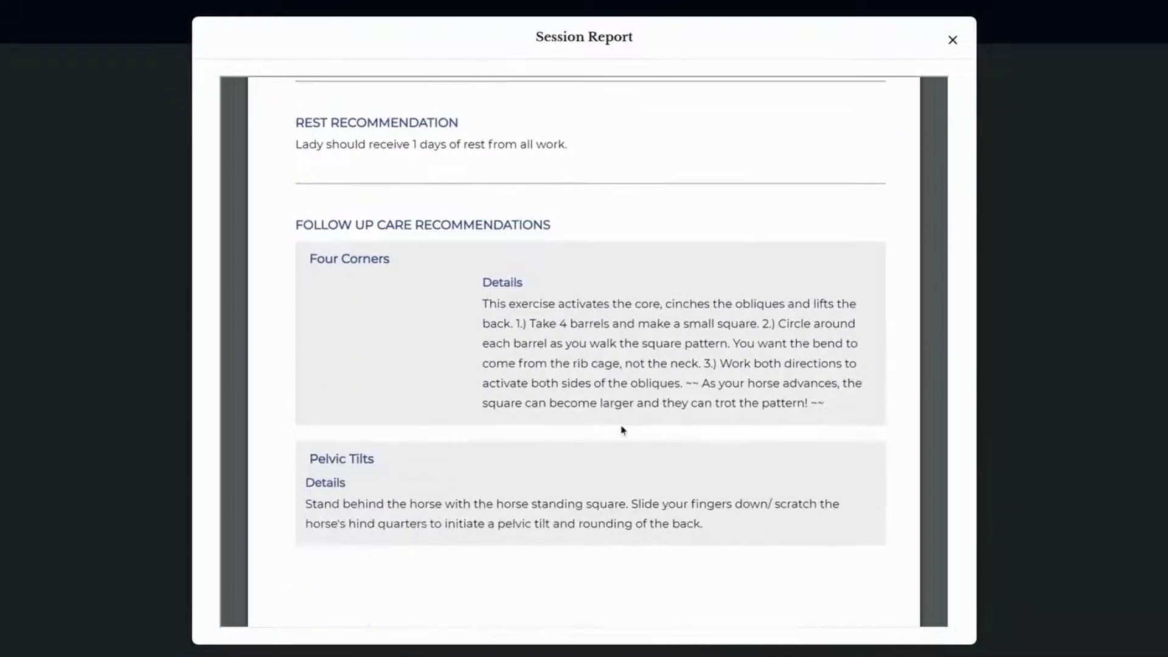
scroll(622, 429, "down", 8)
scroll(621, 430, "down", 3)
scroll(622, 429, "down", 1)
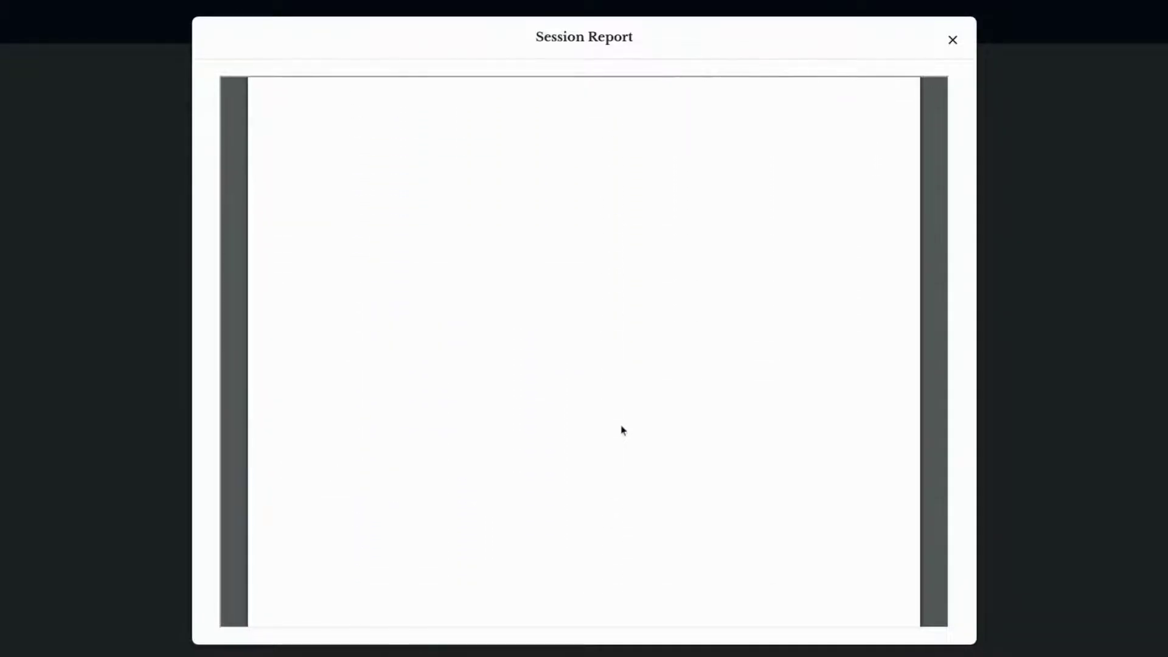
scroll(621, 430, "down", 1)
scroll(622, 430, "up", 5)
scroll(622, 430, "up", 10)
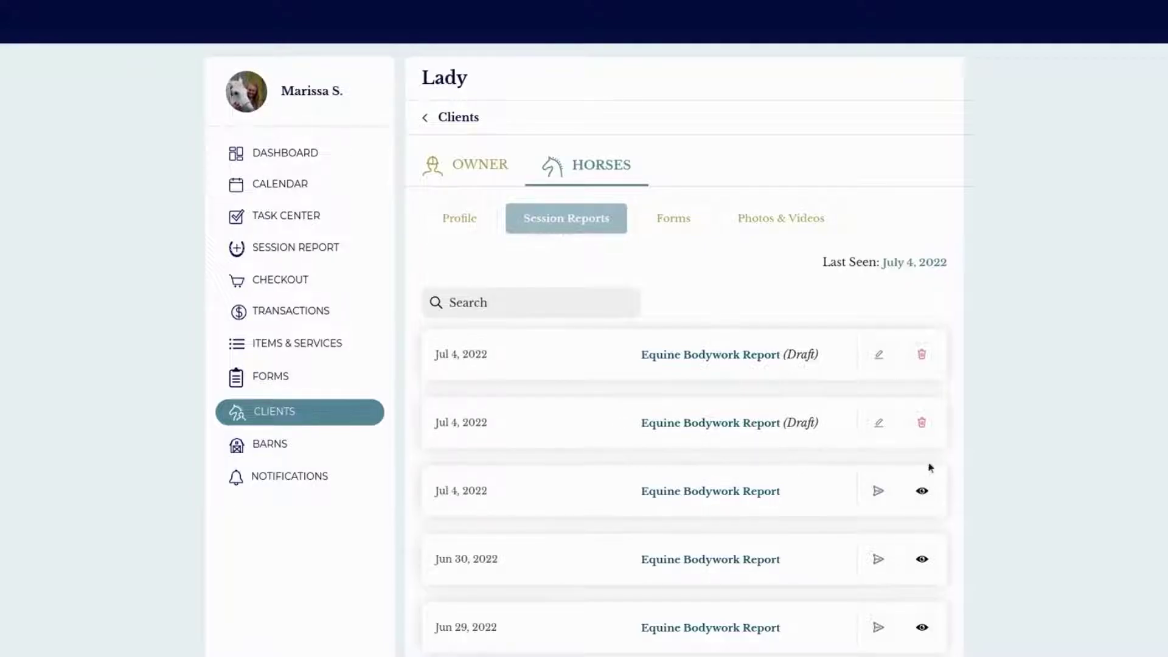
left_click(880, 492)
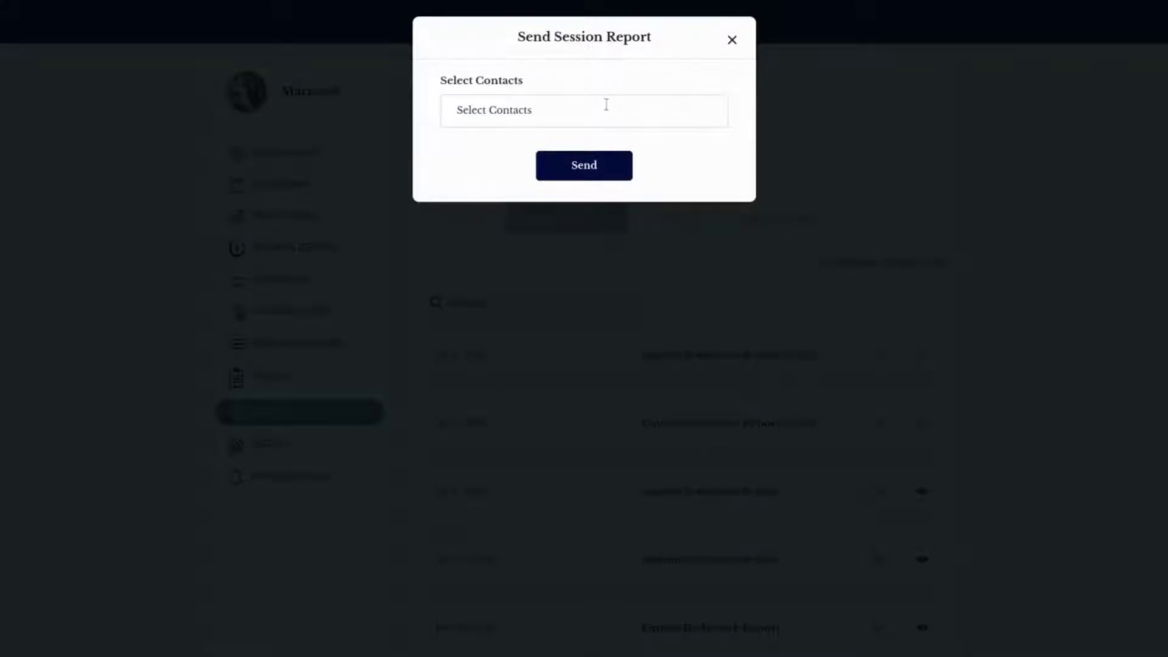
left_click(606, 104)
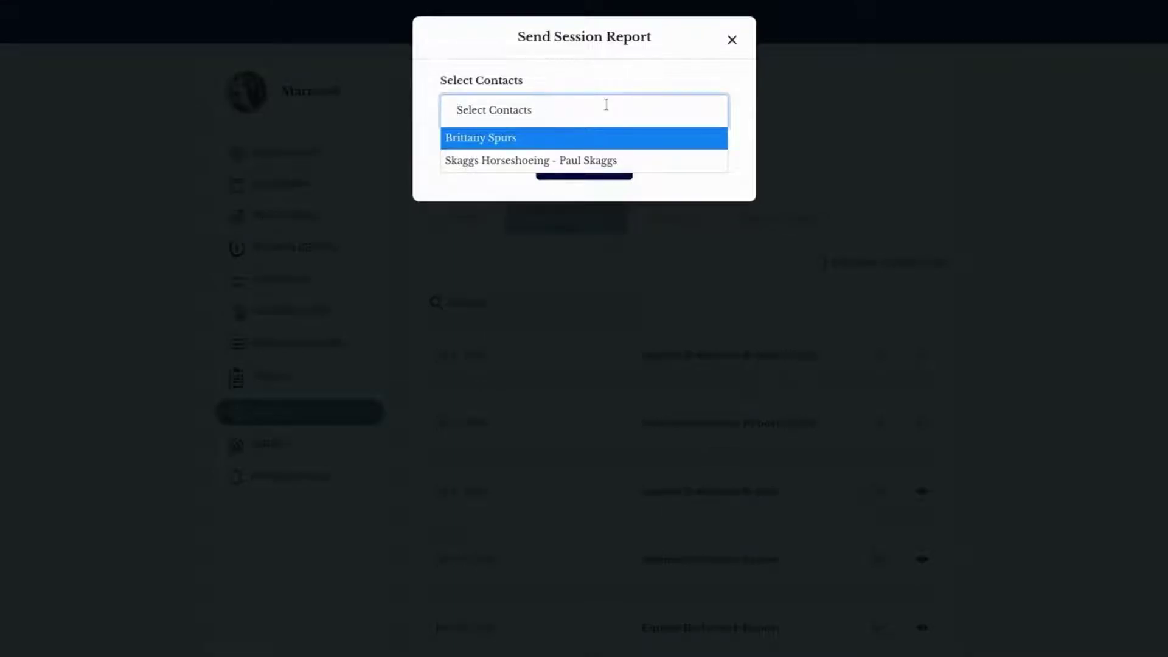
type("Br")
key("BackSpace")
key("BackSpace")
type("ska")
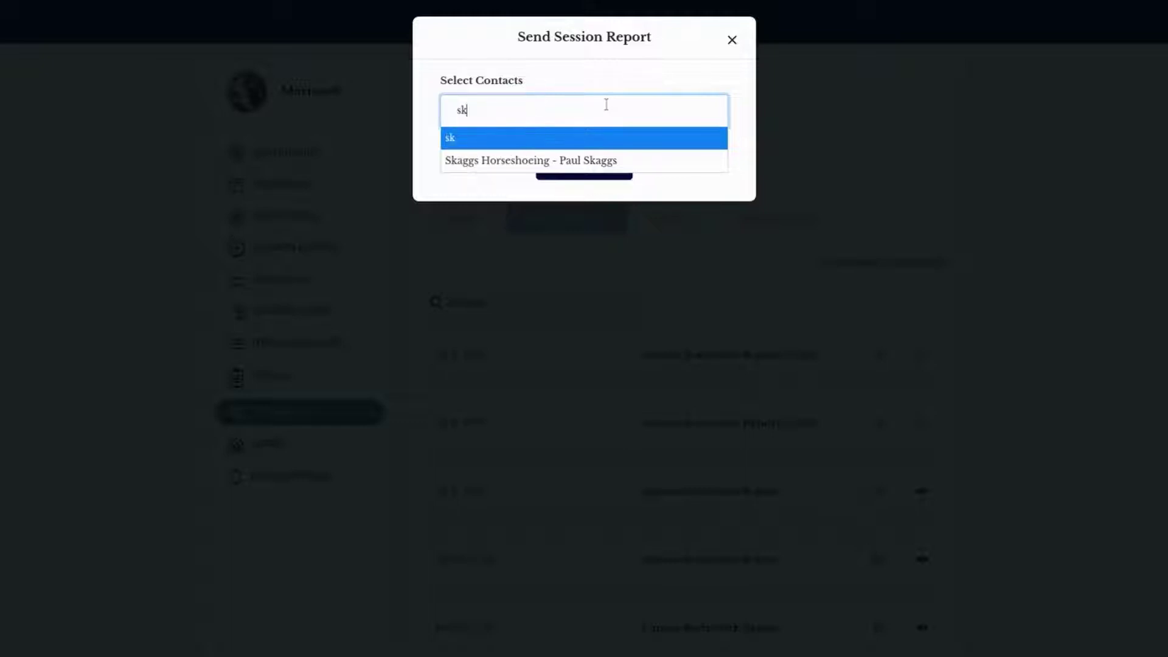
left_click(660, 162)
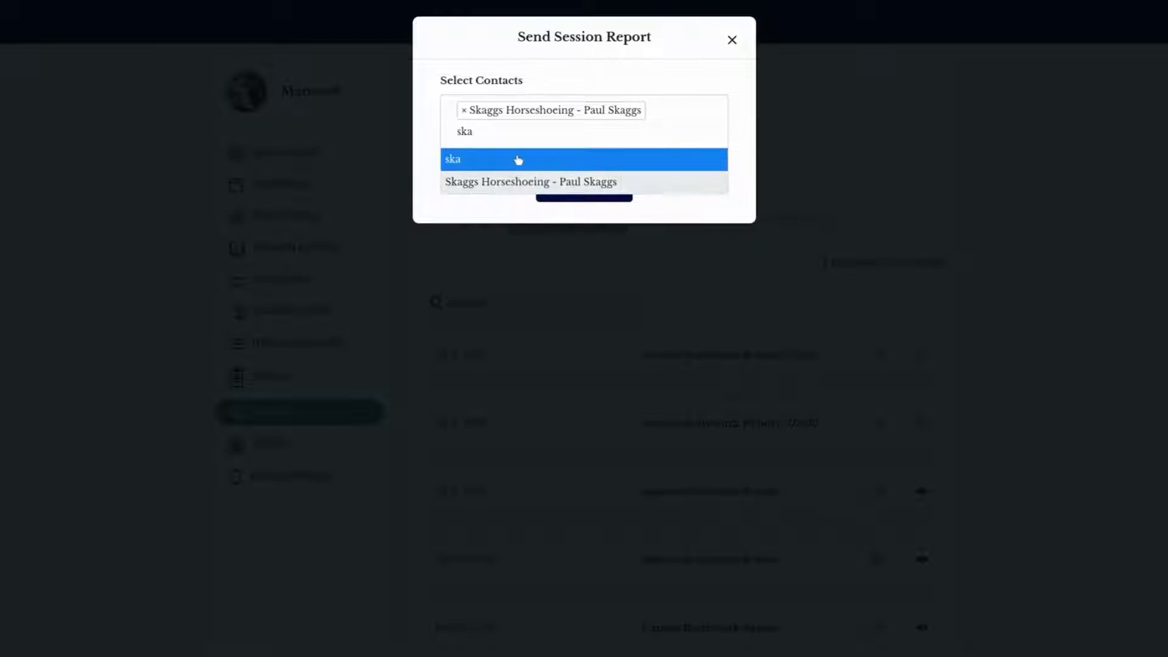
left_click(465, 111)
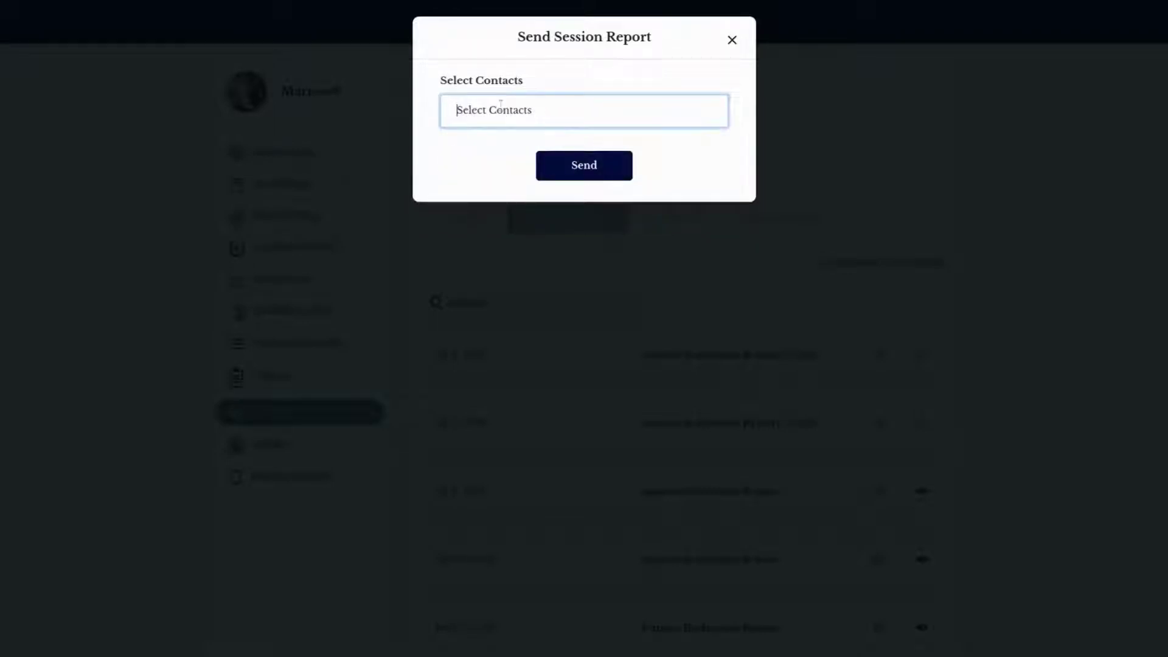
left_click(733, 42)
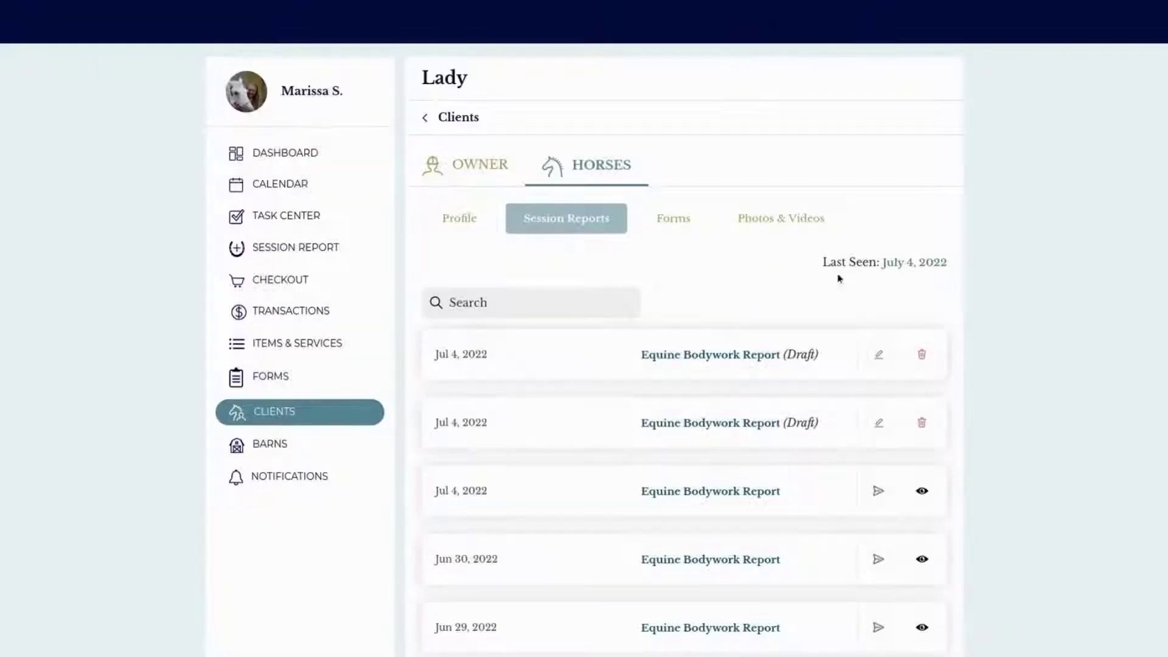
- Go to the dashboard and view Unfinished Session Reports listing Lady's two Jul 4, 2022 reports
scroll(910, 401, "down", 1)
scroll(900, 414, "up", 3)
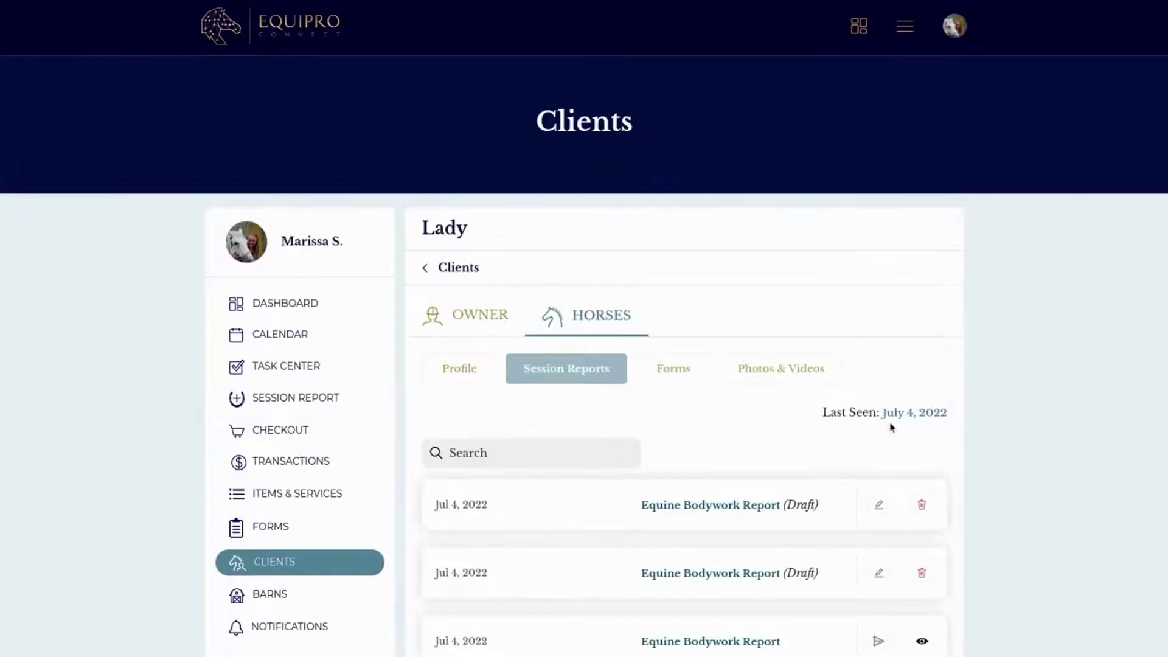
left_click(865, 39)
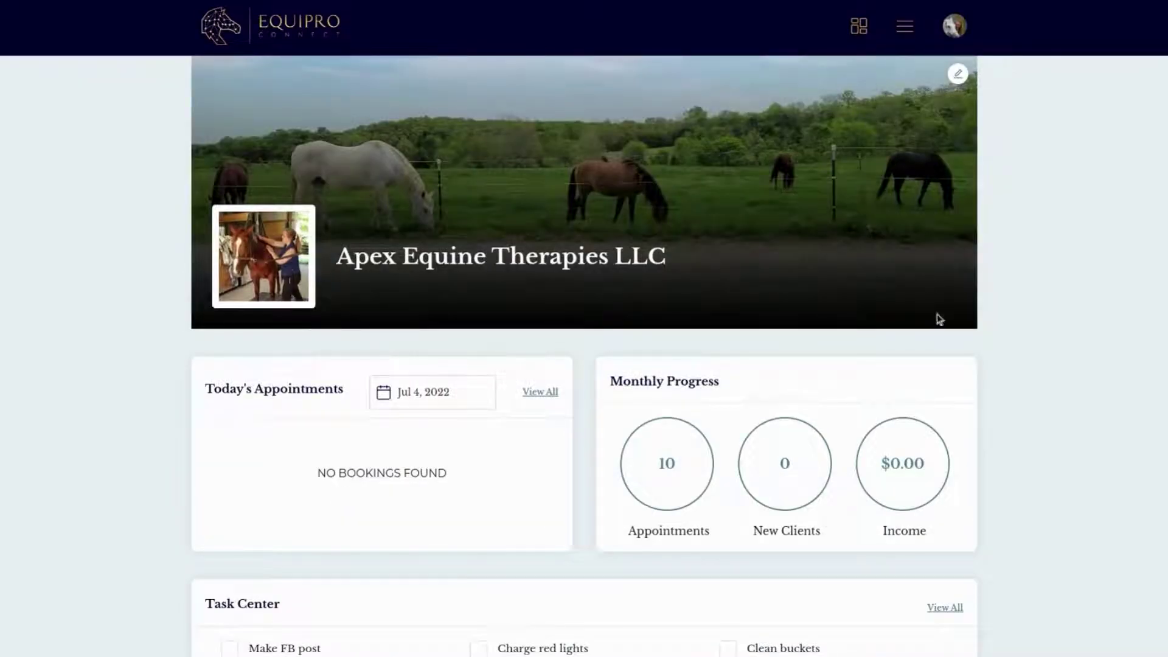
scroll(940, 319, "down", 7)
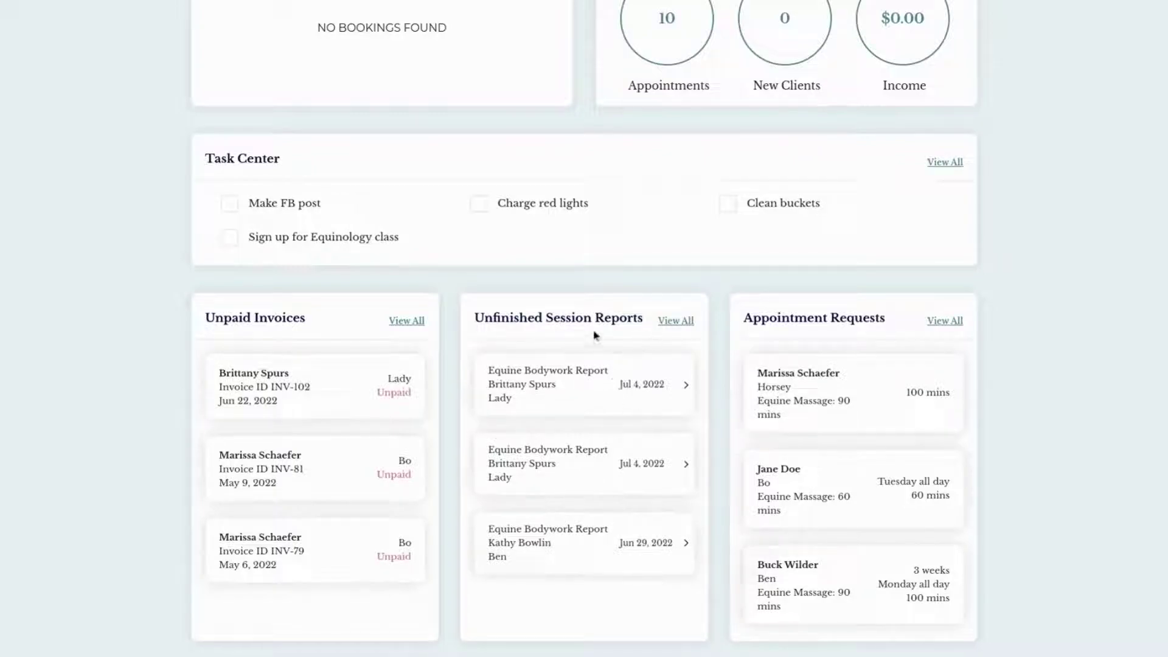
scroll(595, 361, "up", 1)
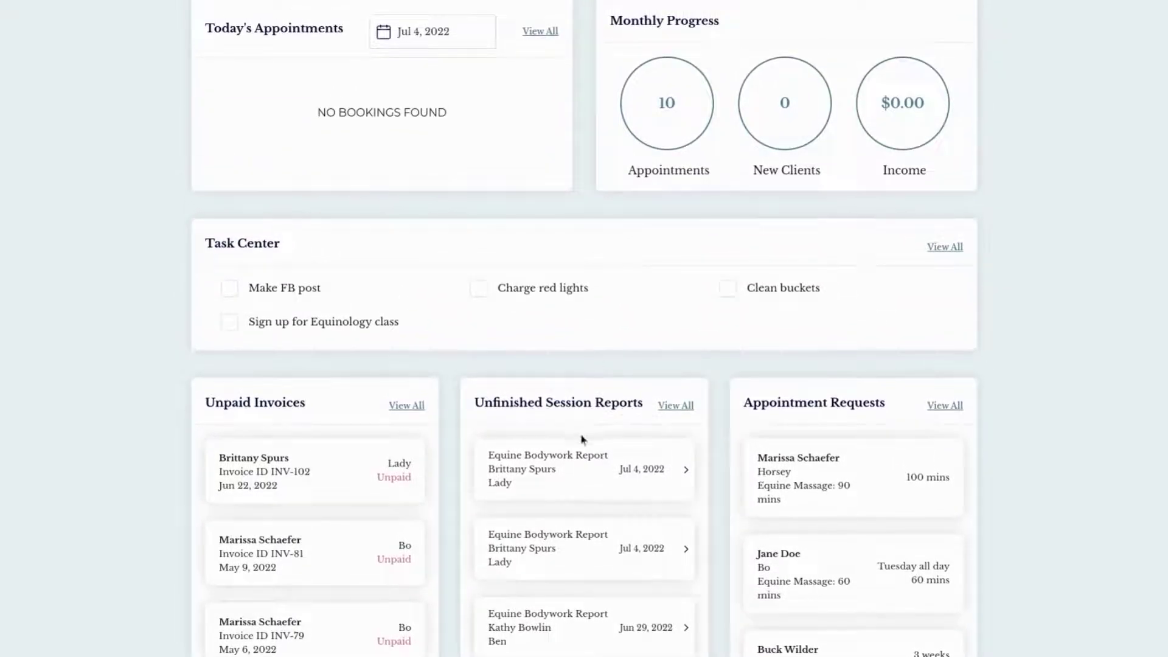